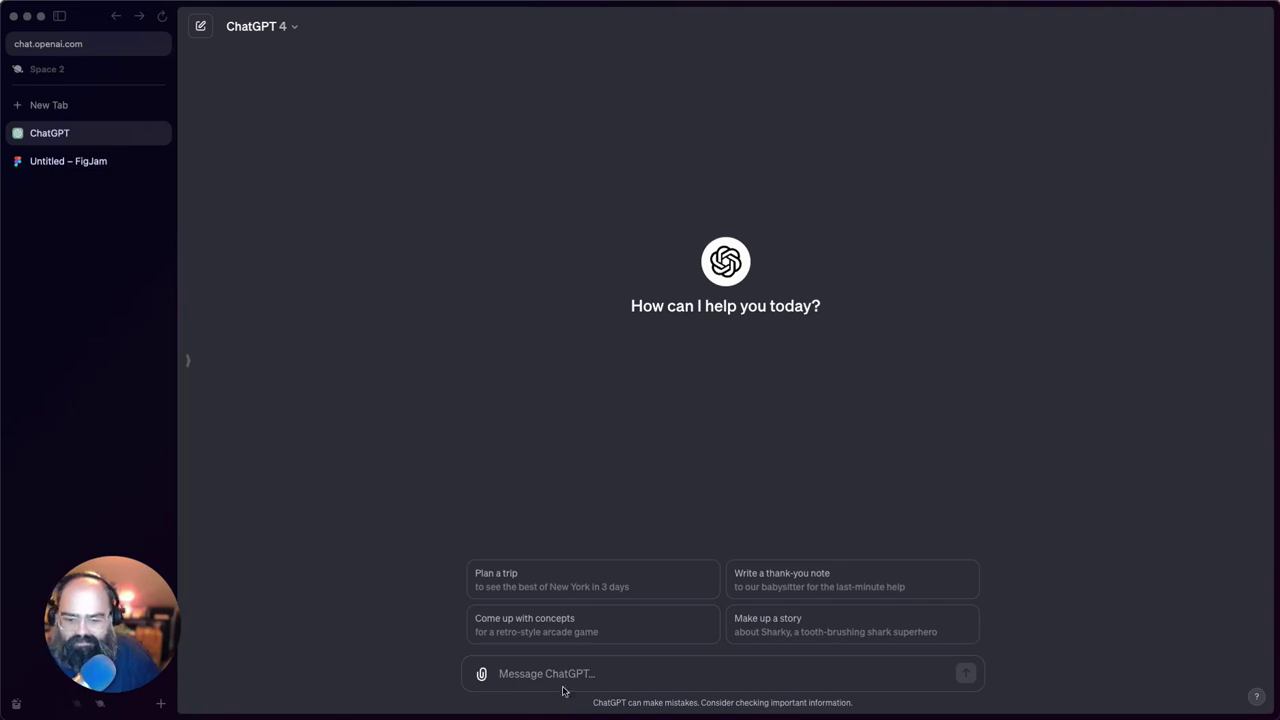
# Keep GPT-4 as the selected ChatGPT model
pyautogui.click(515, 682)
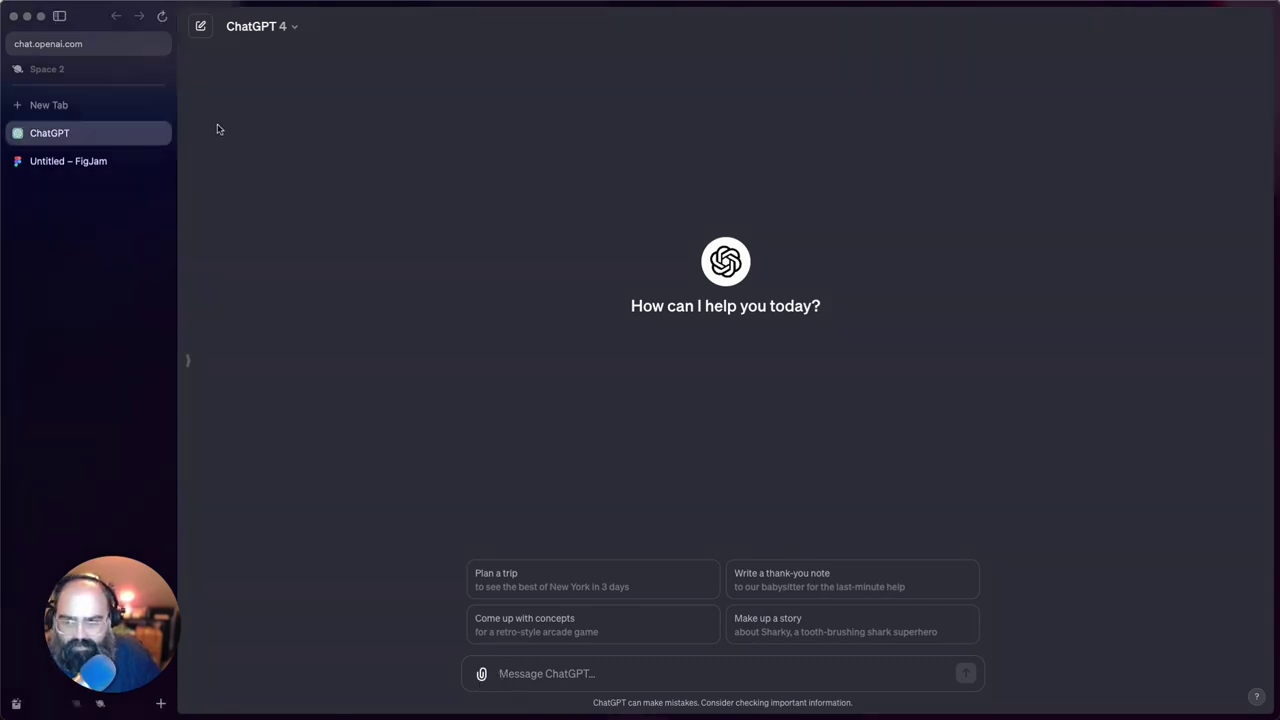
pyautogui.click(270, 36)
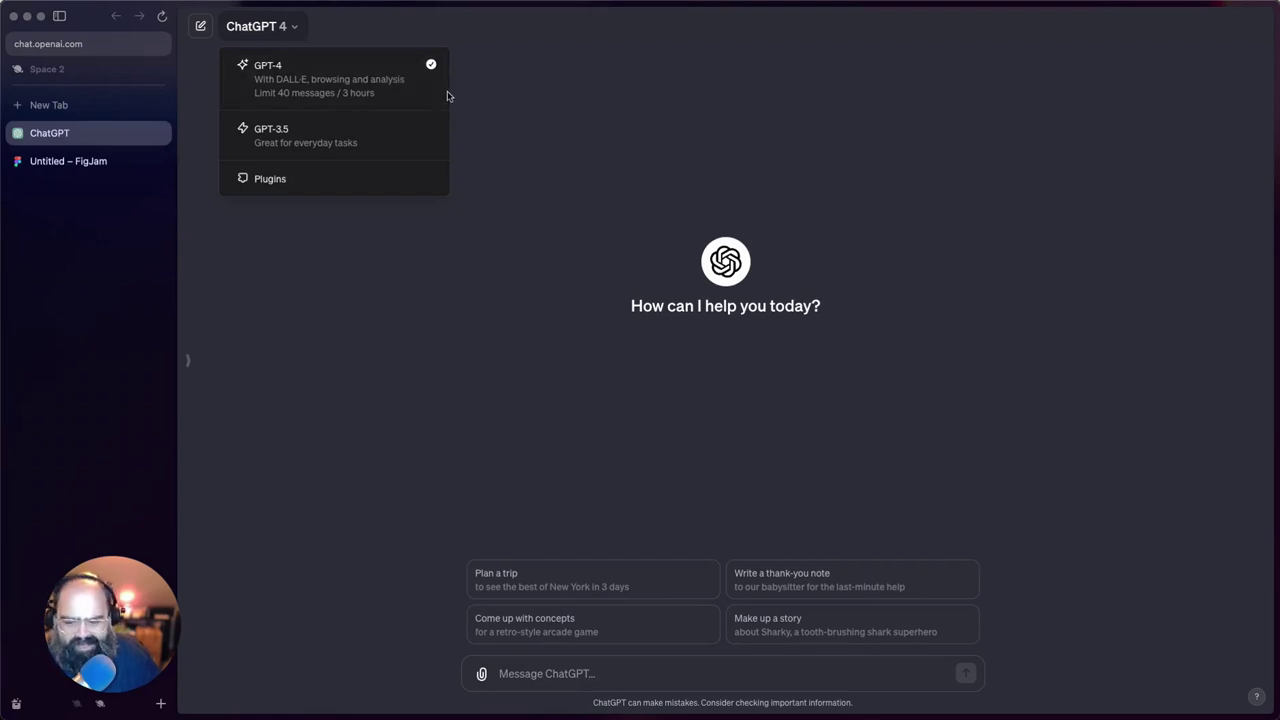
pyautogui.click(561, 73)
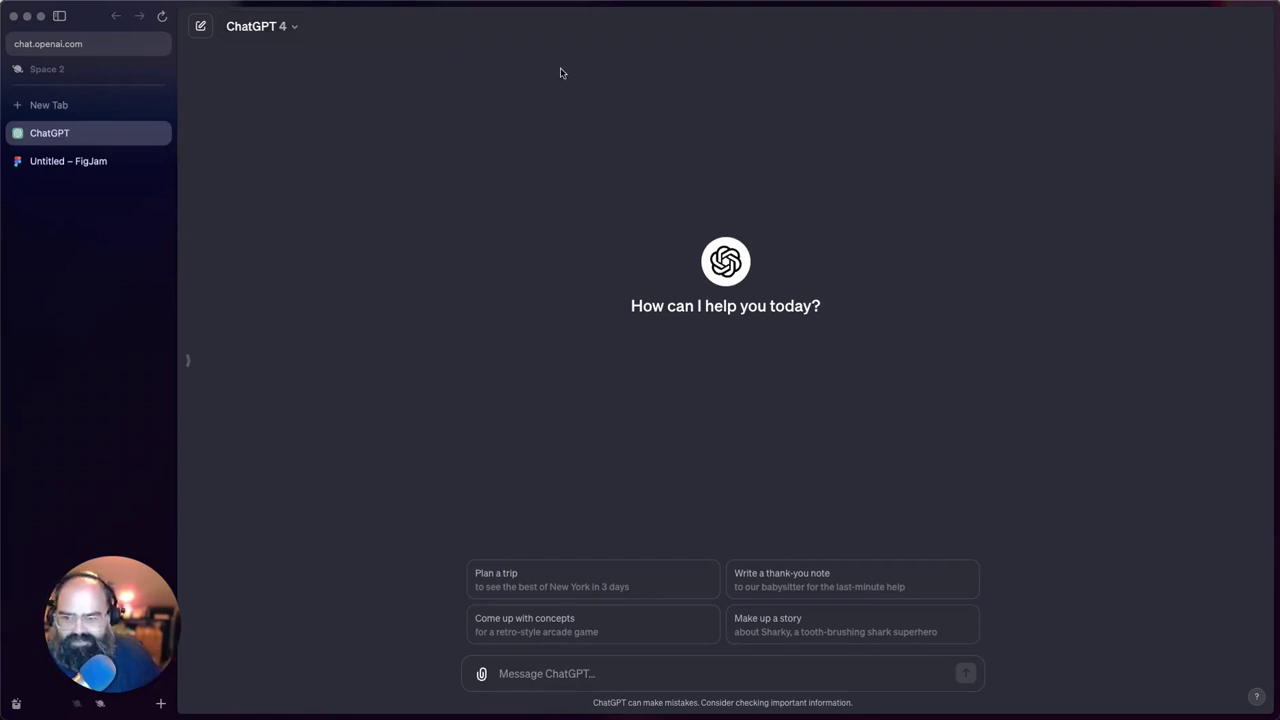
pyautogui.click(295, 30)
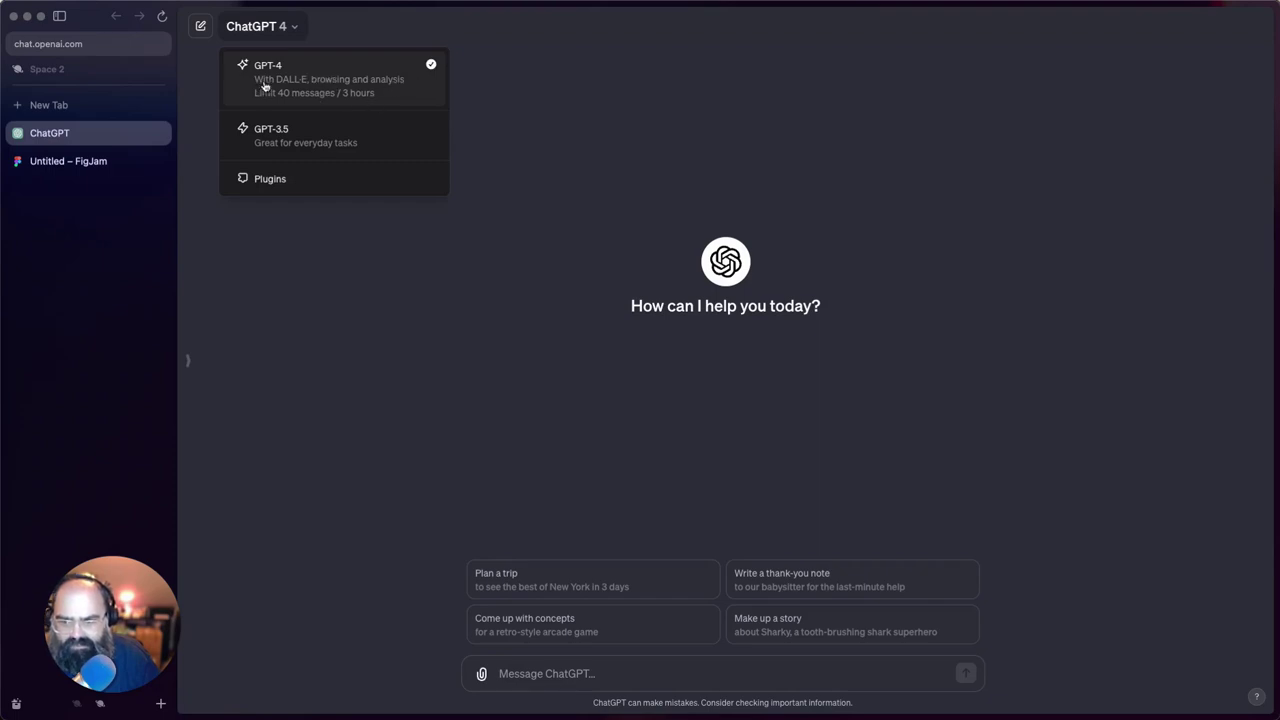
pyautogui.click(340, 389)
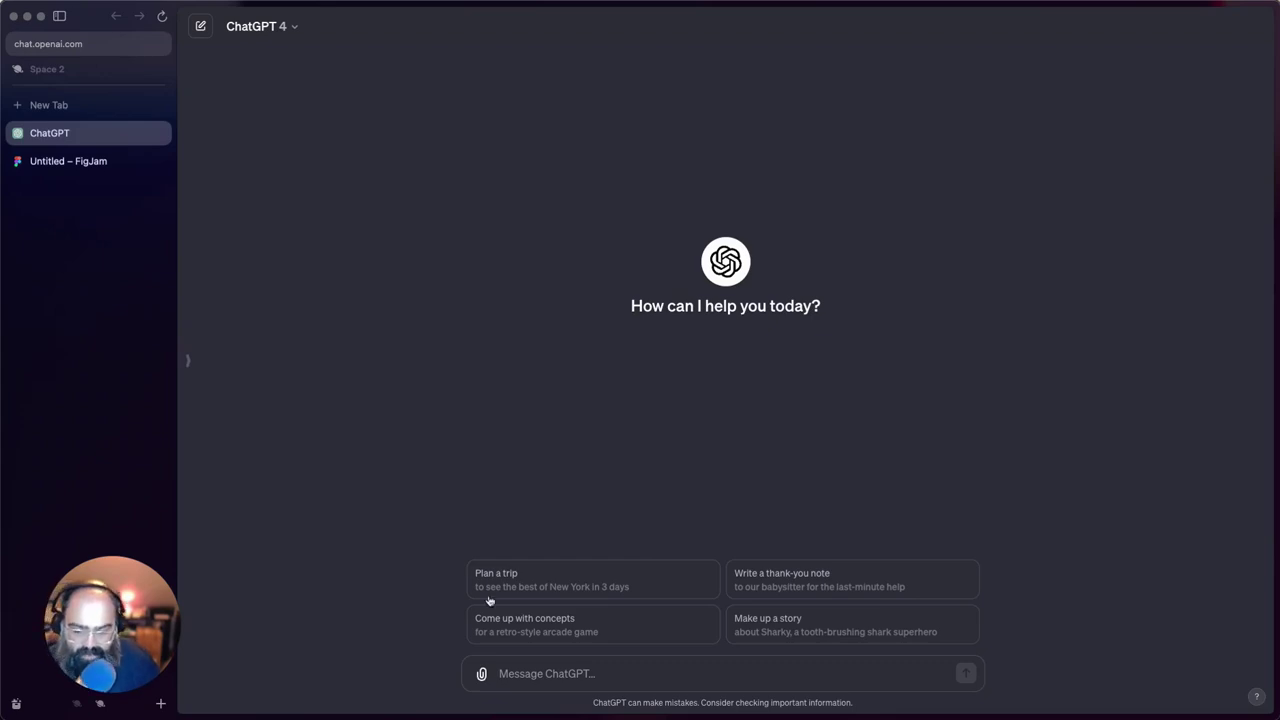
# Attach a Desktop image and ask 'What is going on in this picture'
pyautogui.click(481, 676)
pyautogui.click(404, 277)
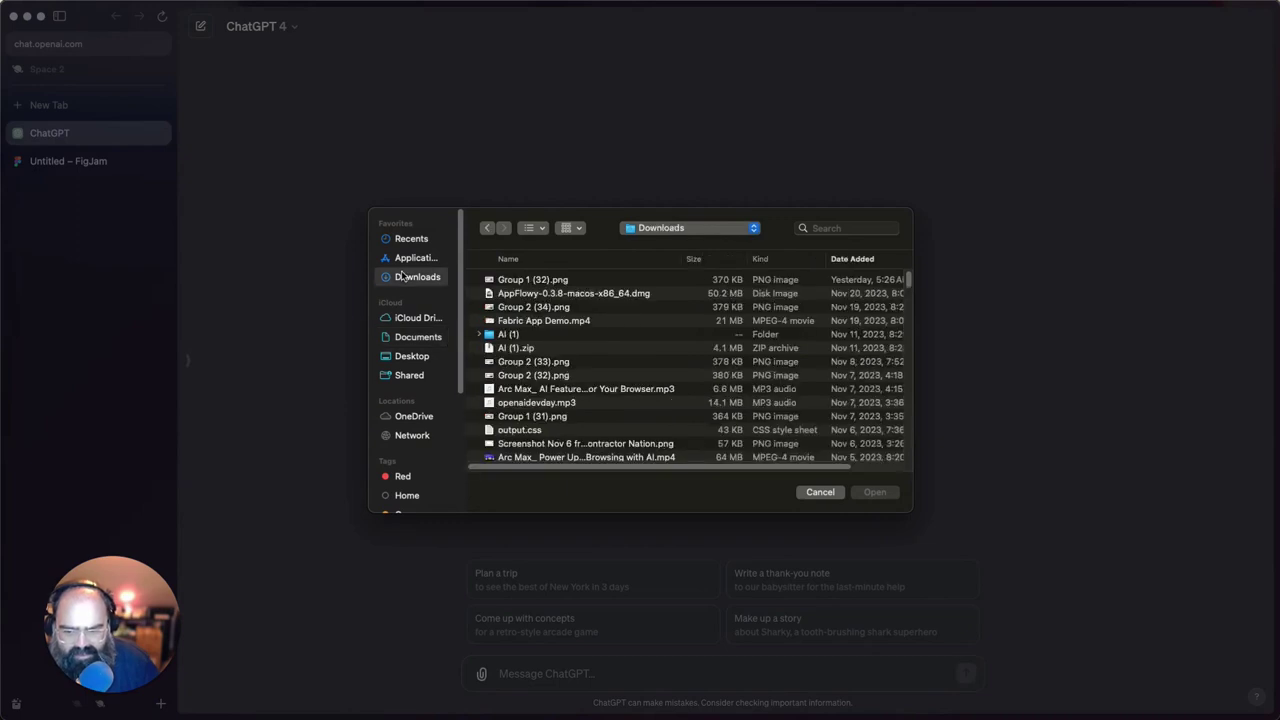
pyautogui.click(411, 356)
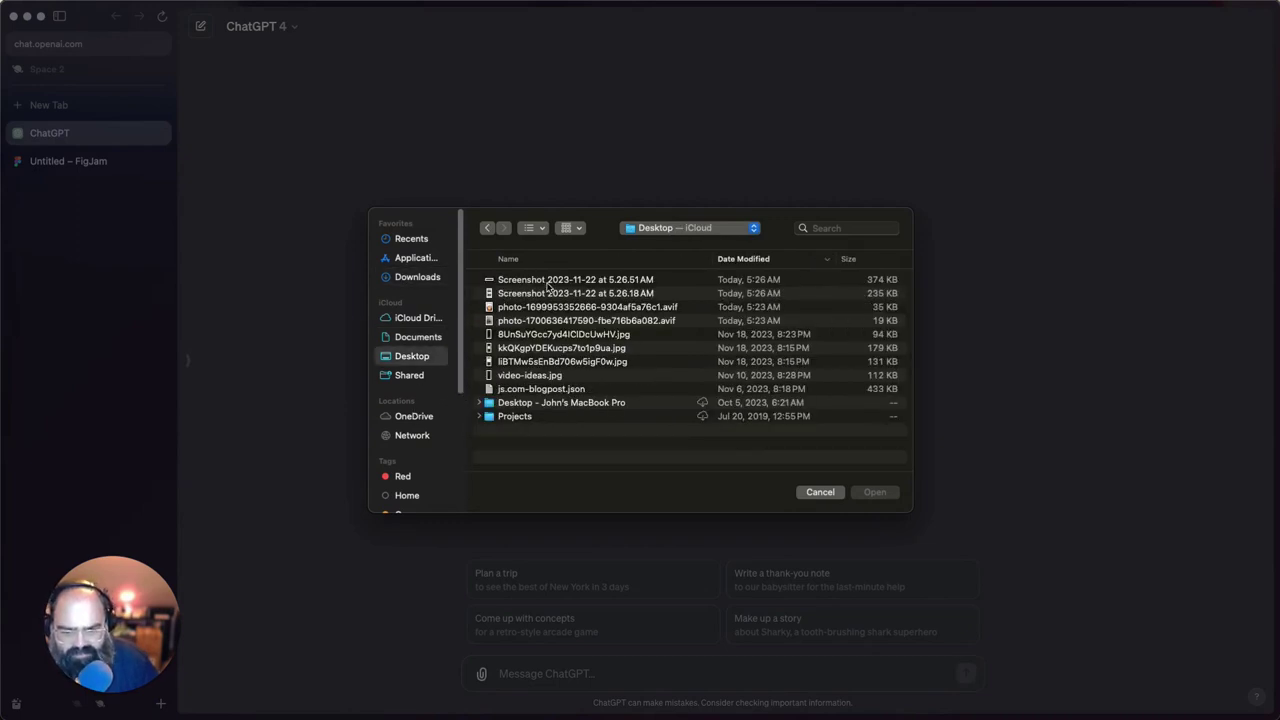
pyautogui.doubleClick(548, 286)
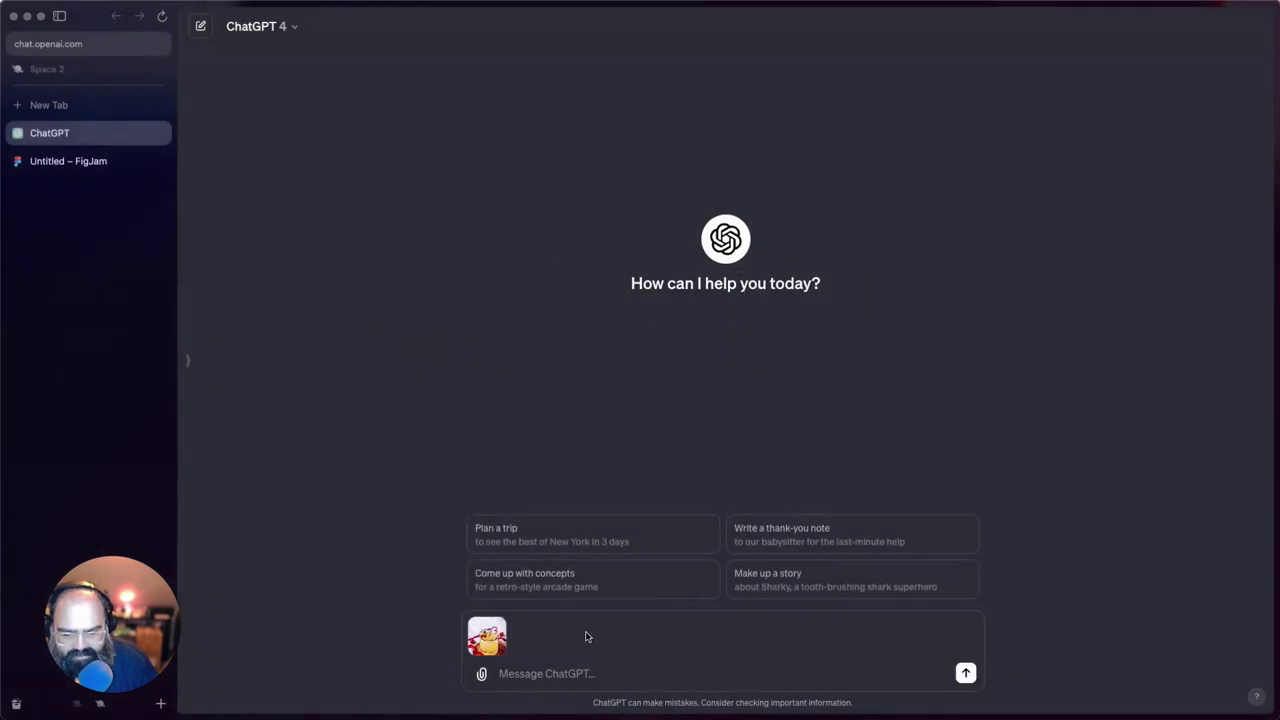
pyautogui.write('What ')
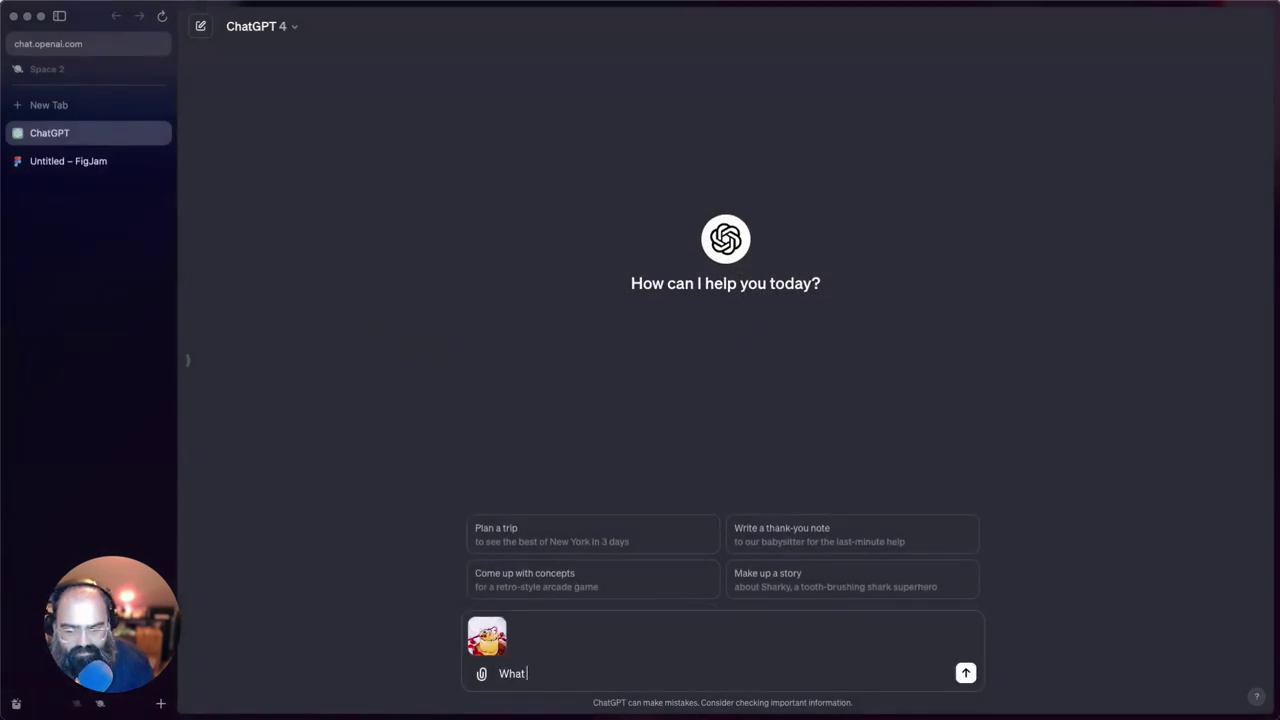
pyautogui.write('is going on in thi')
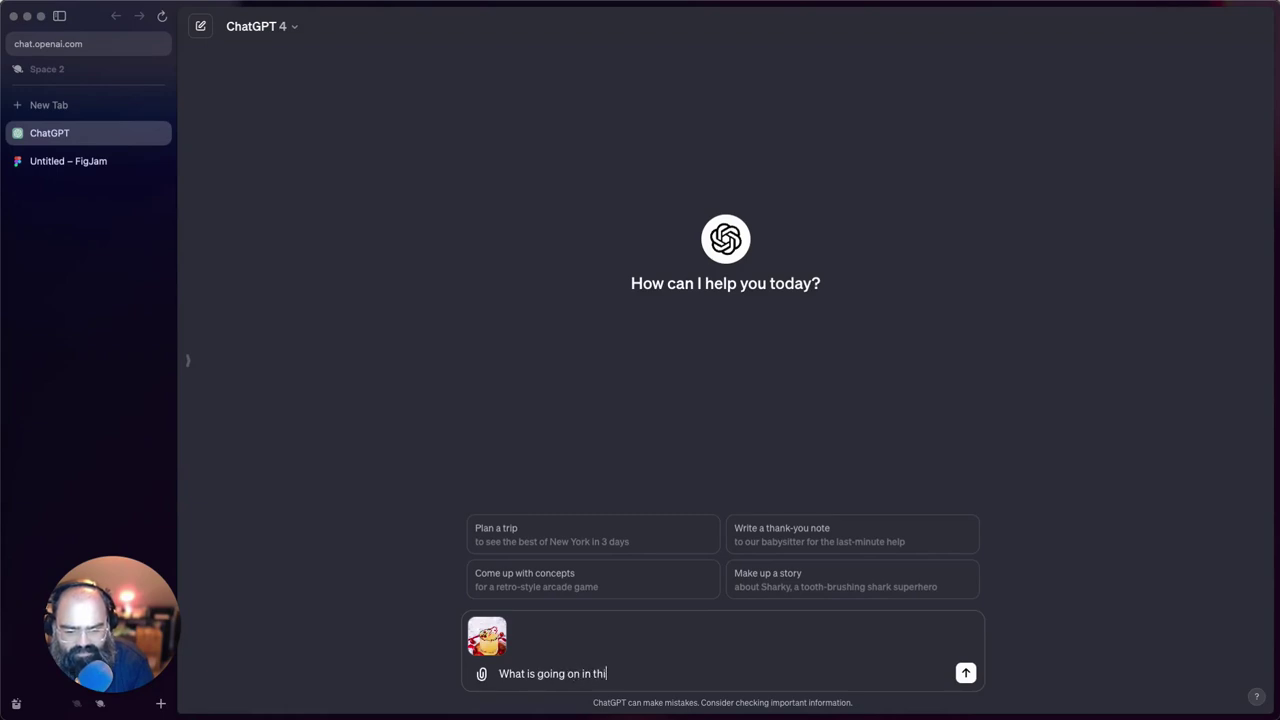
pyautogui.write('s picture')
pyautogui.press('Return')
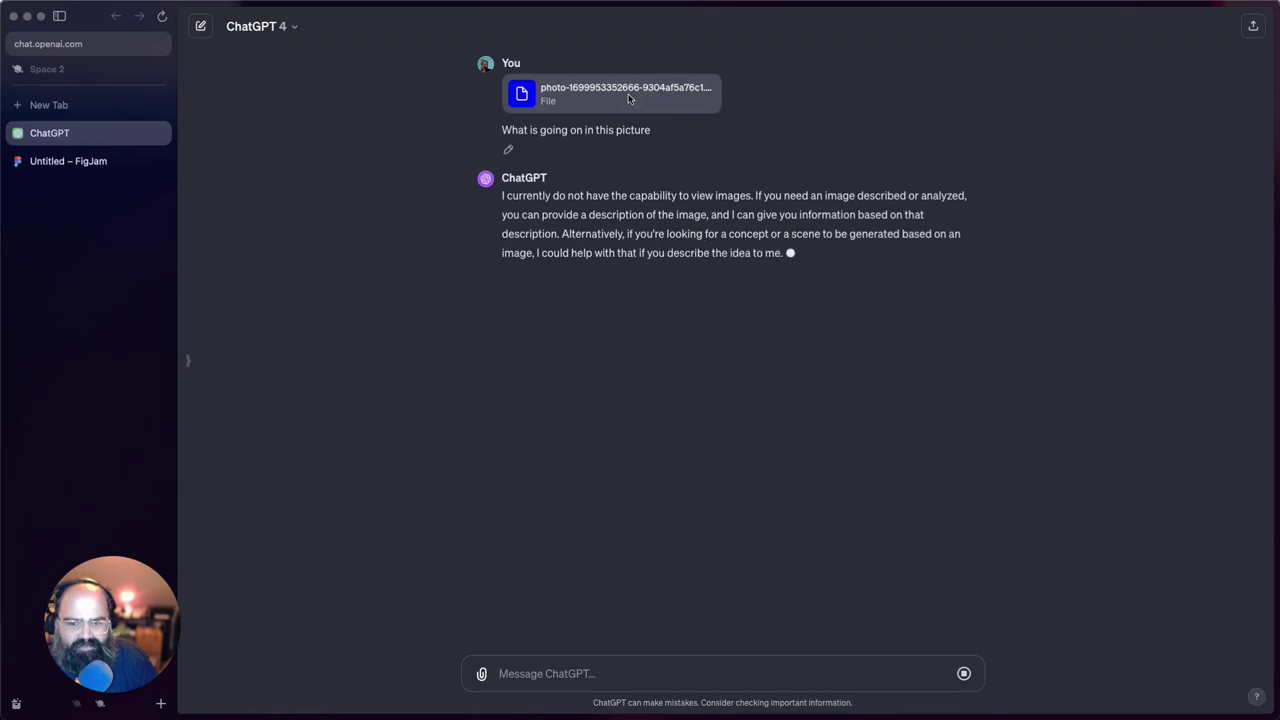
pyautogui.click(481, 673)
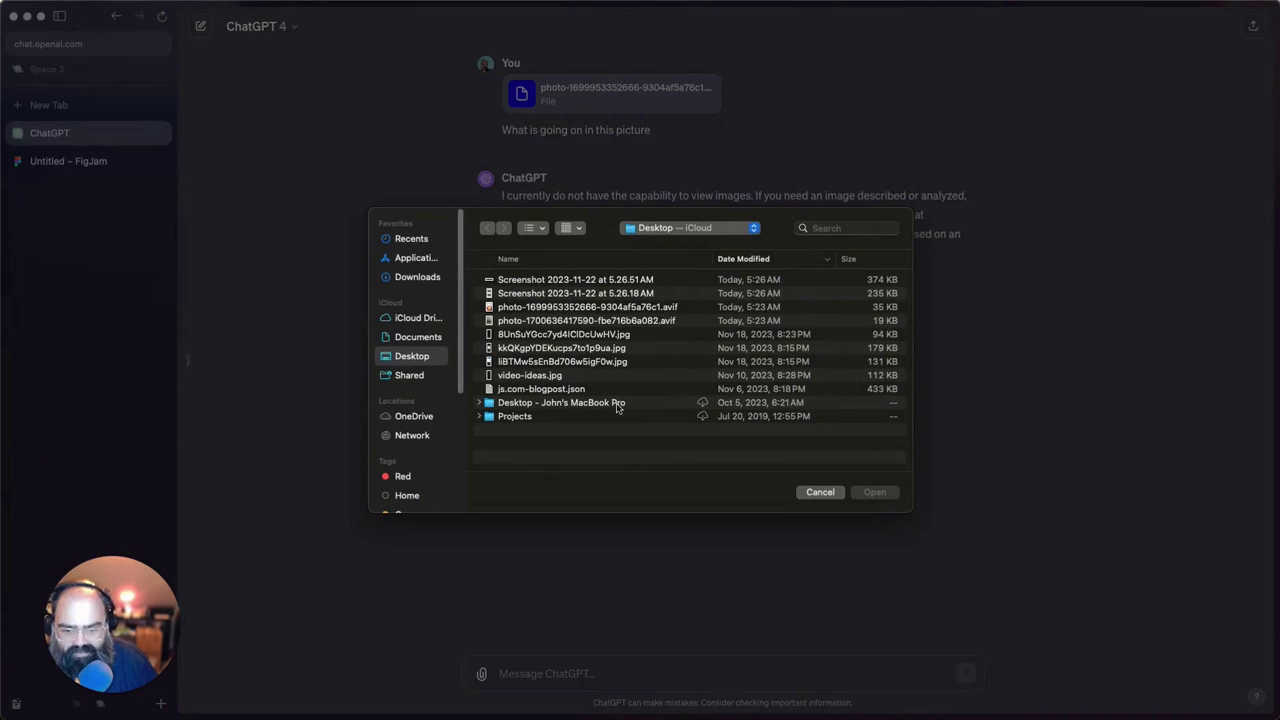
# Send the saved-topics screenshot asking 'Can you give me in bullets all of the text that is on this image'
pyautogui.doubleClick(594, 347)
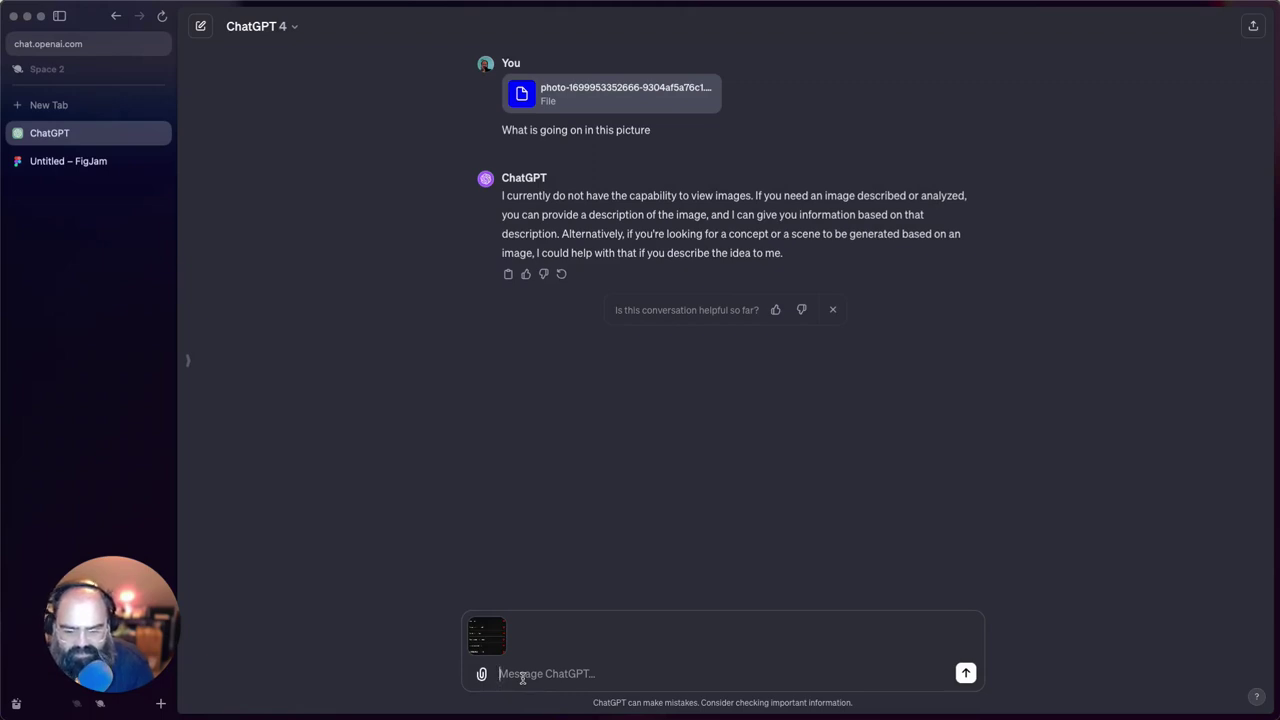
pyautogui.write('Can you give me ')
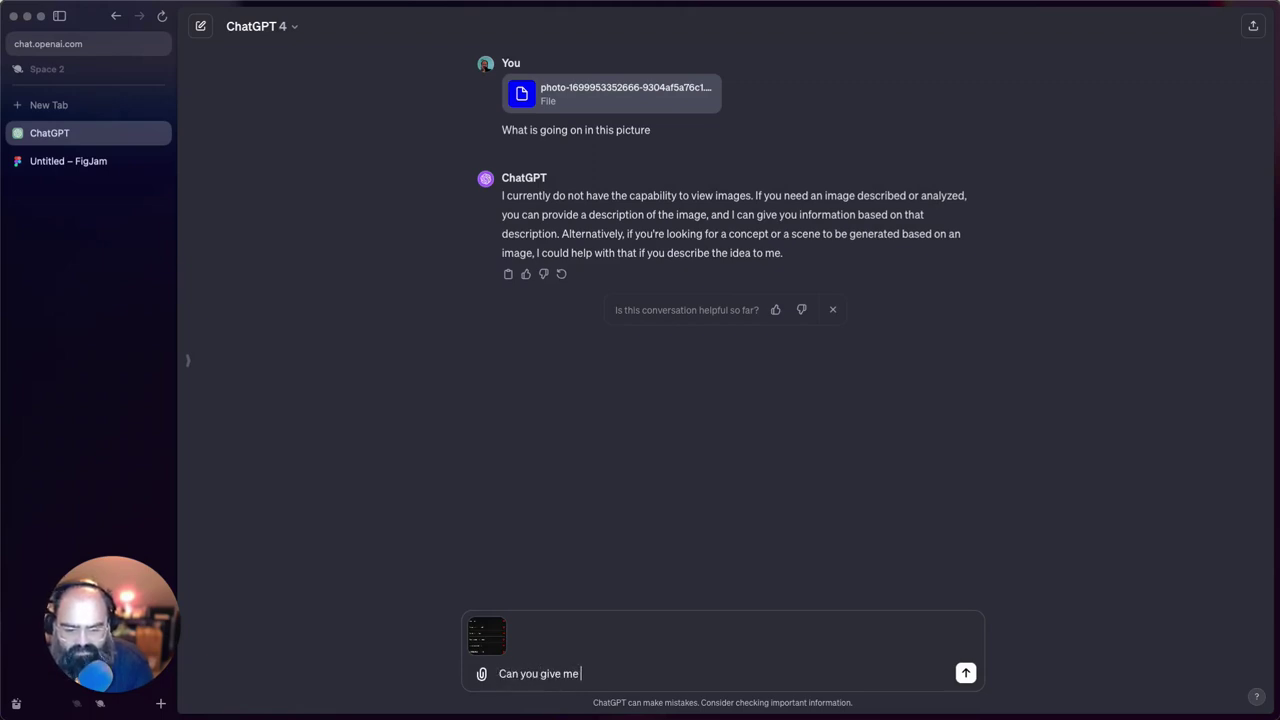
pyautogui.write('in bu')
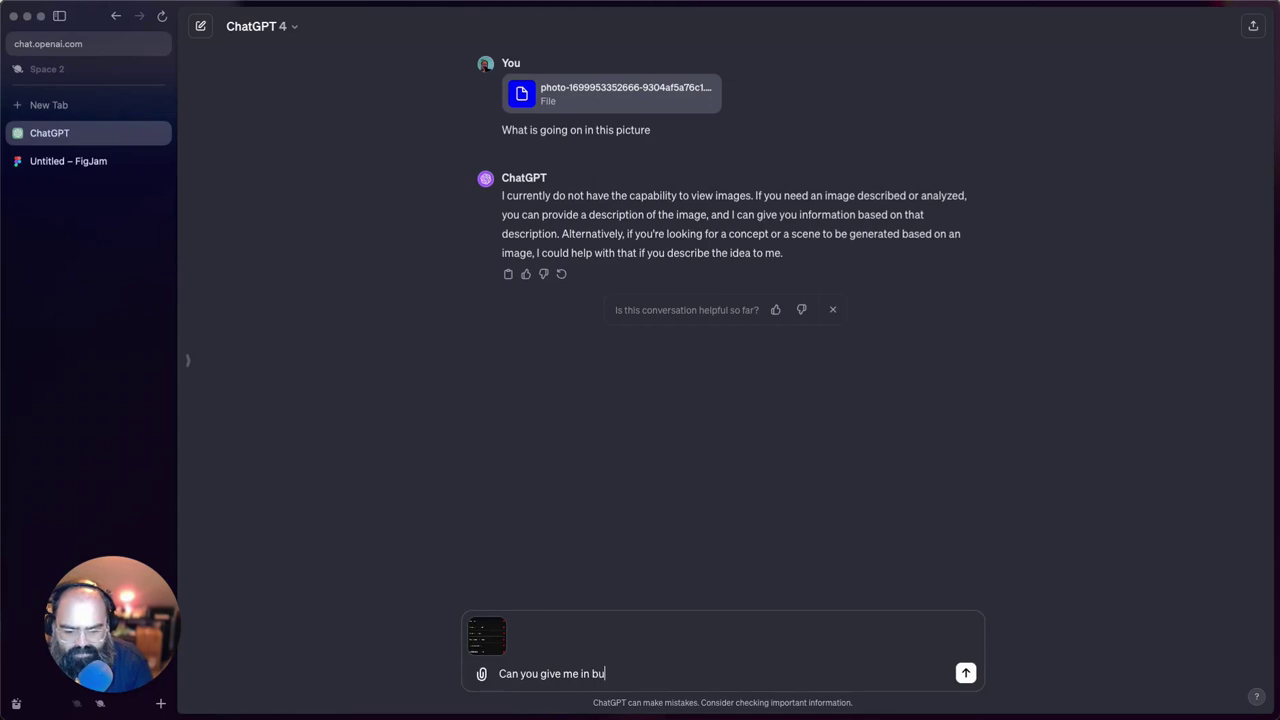
pyautogui.write('llets all of the text that is on this image')
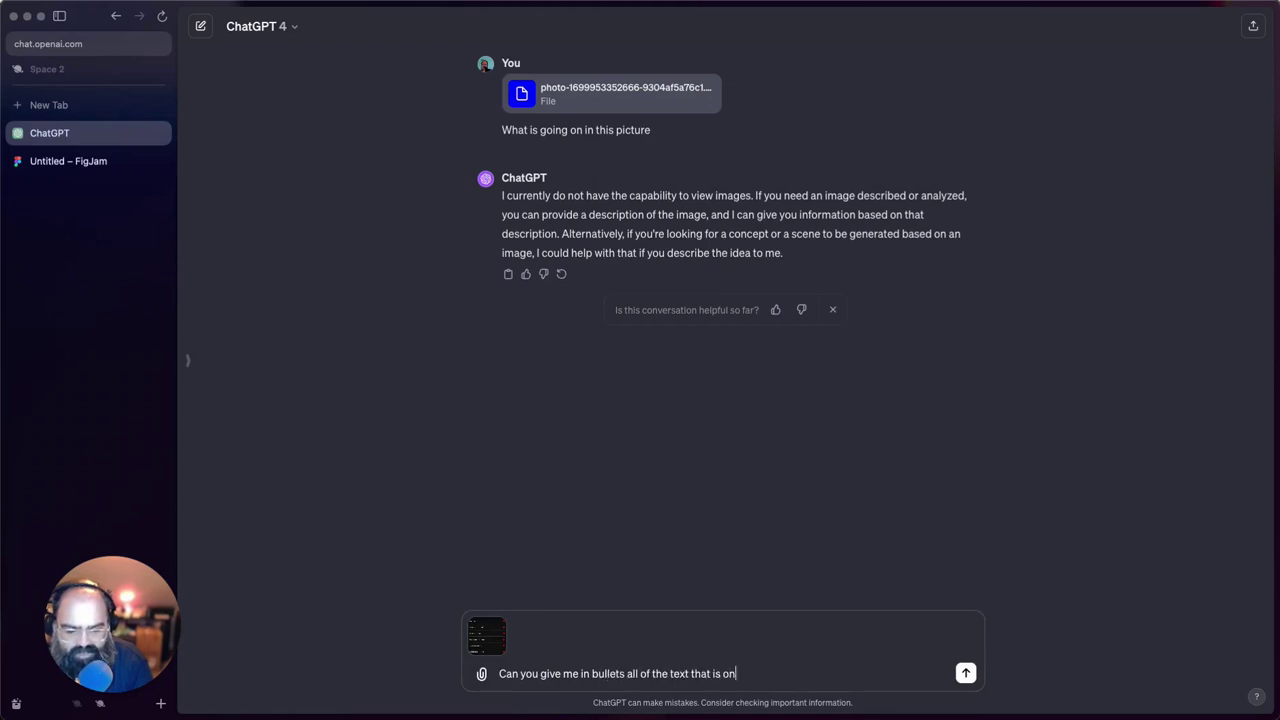
pyautogui.press('Return')
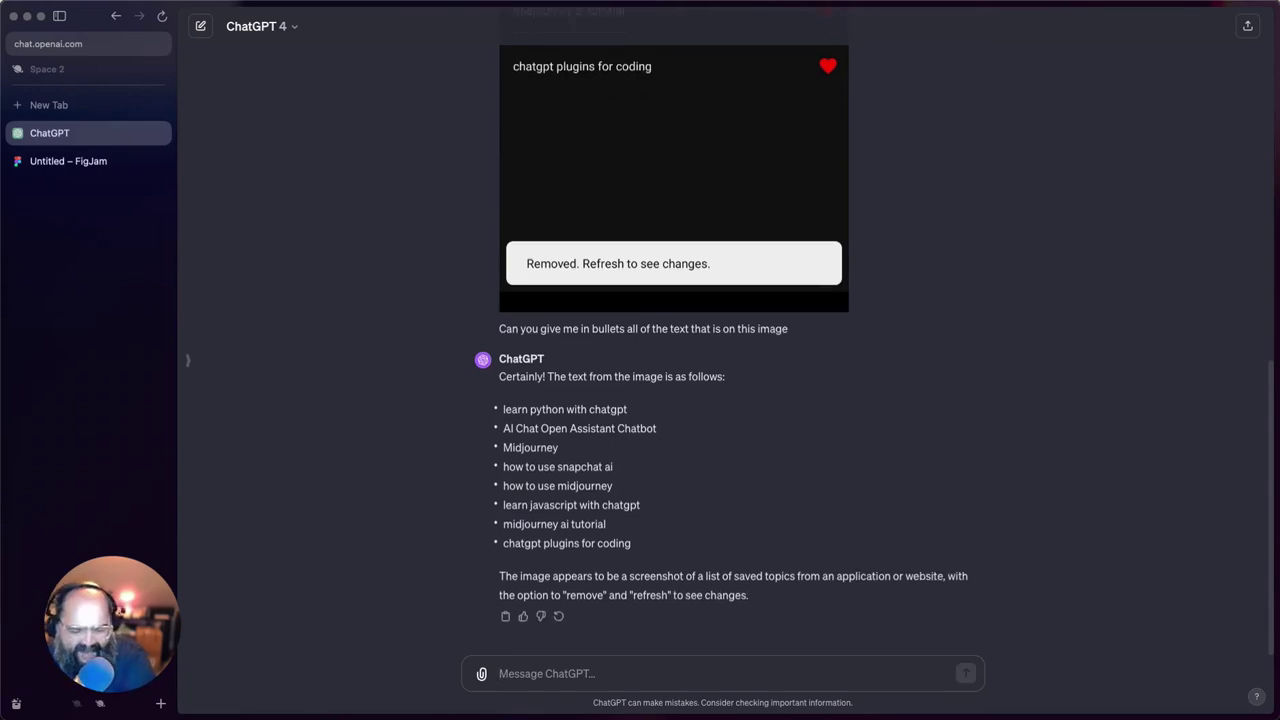
# Compare the bulleted reply against the enlarged screenshot and select the extracted list text
pyautogui.scroll(10, 688, 540)
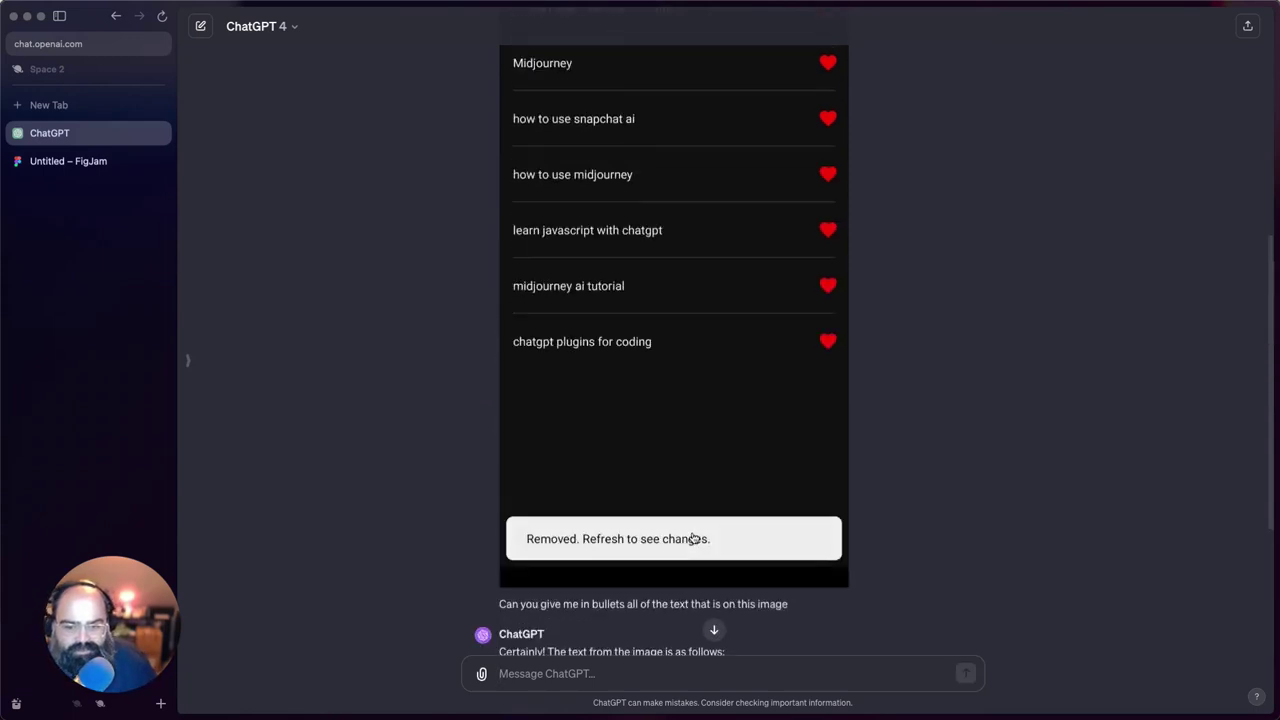
pyautogui.click(670, 398)
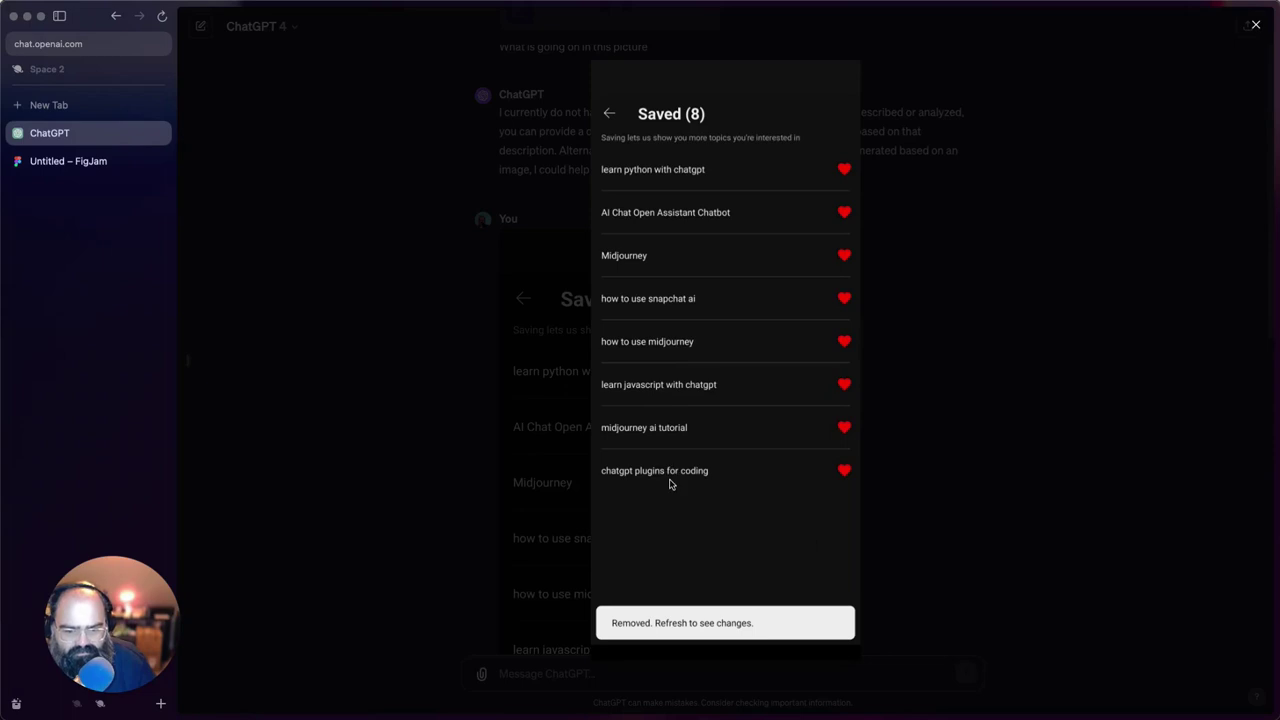
pyautogui.click(460, 408)
pyautogui.scroll(-5, 694, 449)
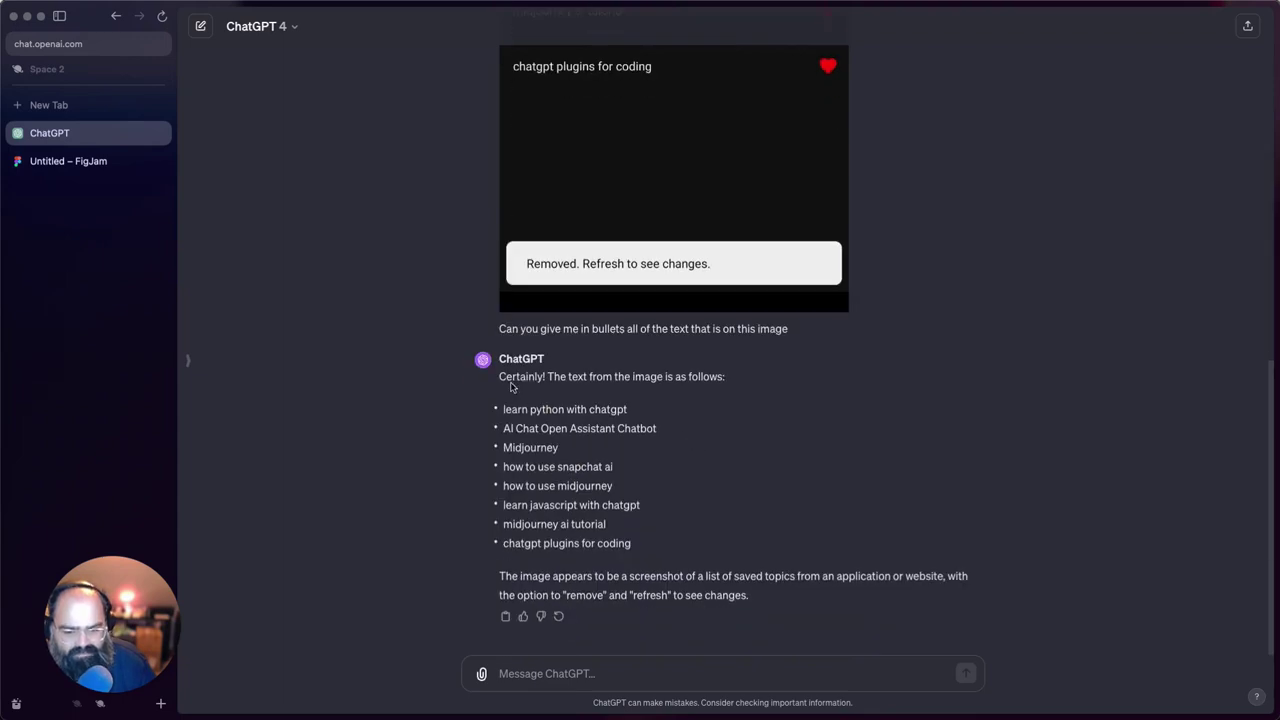
pyautogui.moveTo(502, 404); pyautogui.dragTo(655, 556)
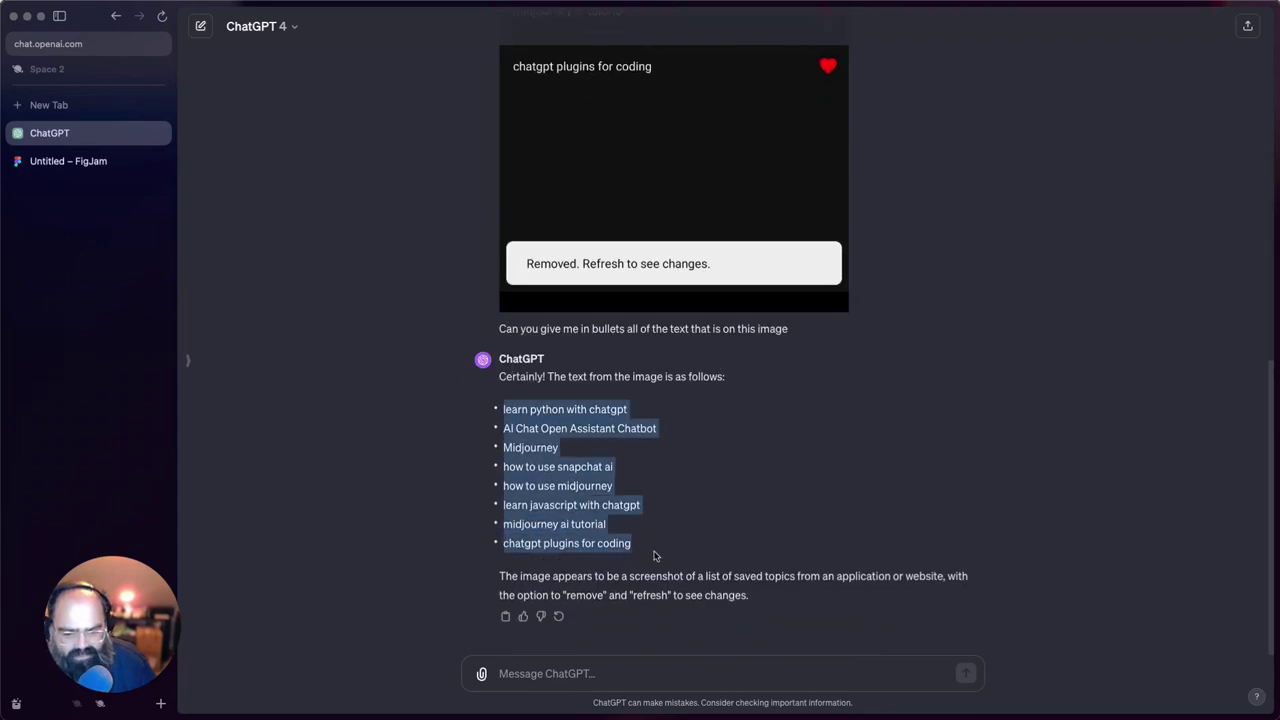
pyautogui.click(655, 546)
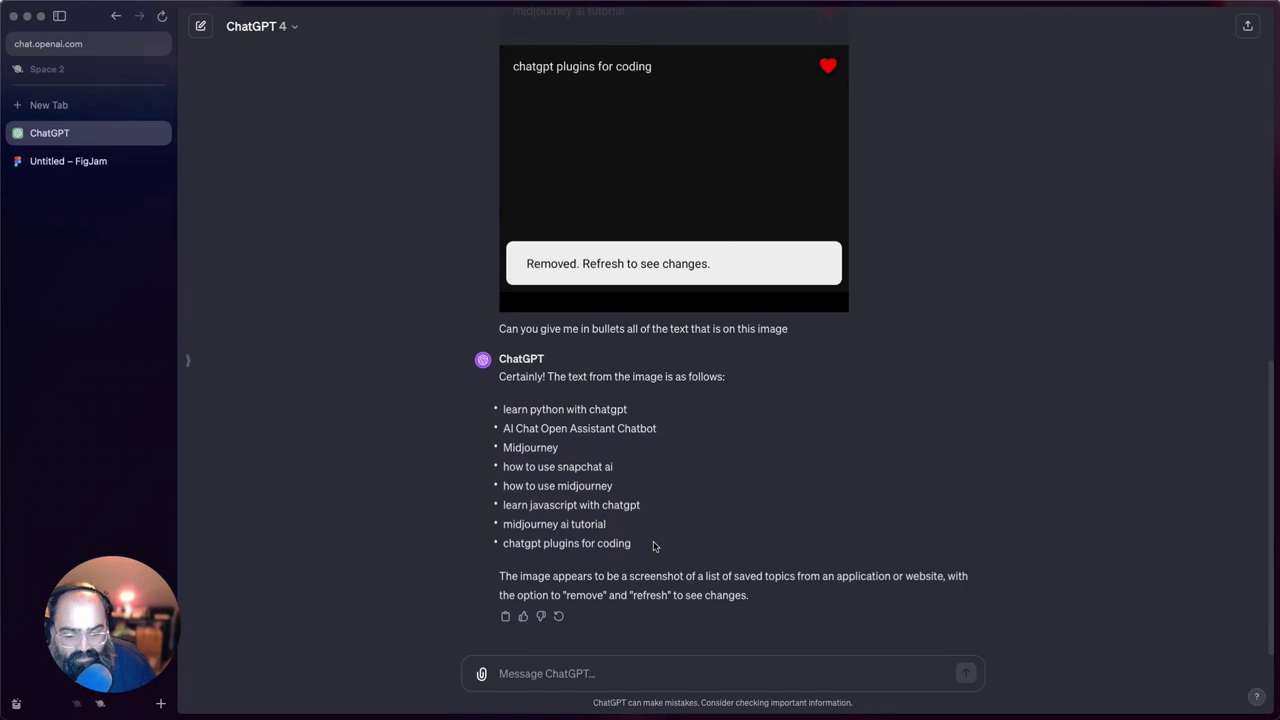
pyautogui.moveTo(654, 545); pyautogui.dragTo(508, 408)
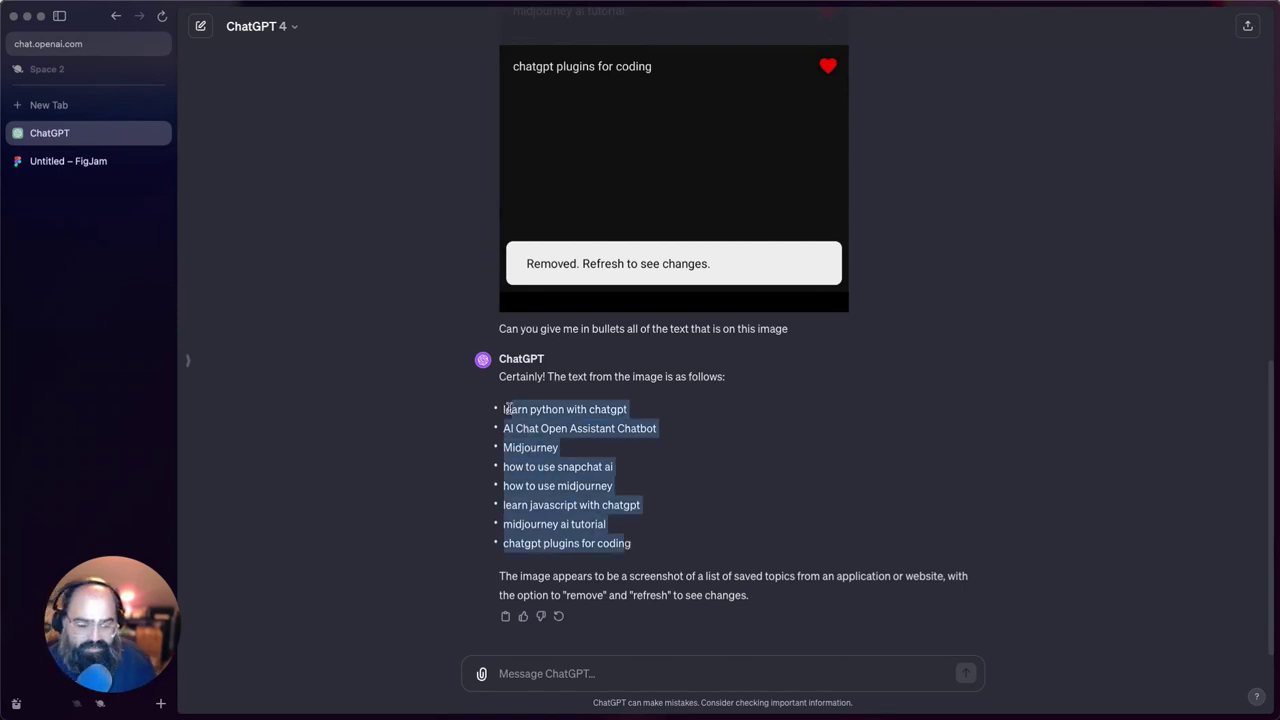
pyautogui.press('super+o')
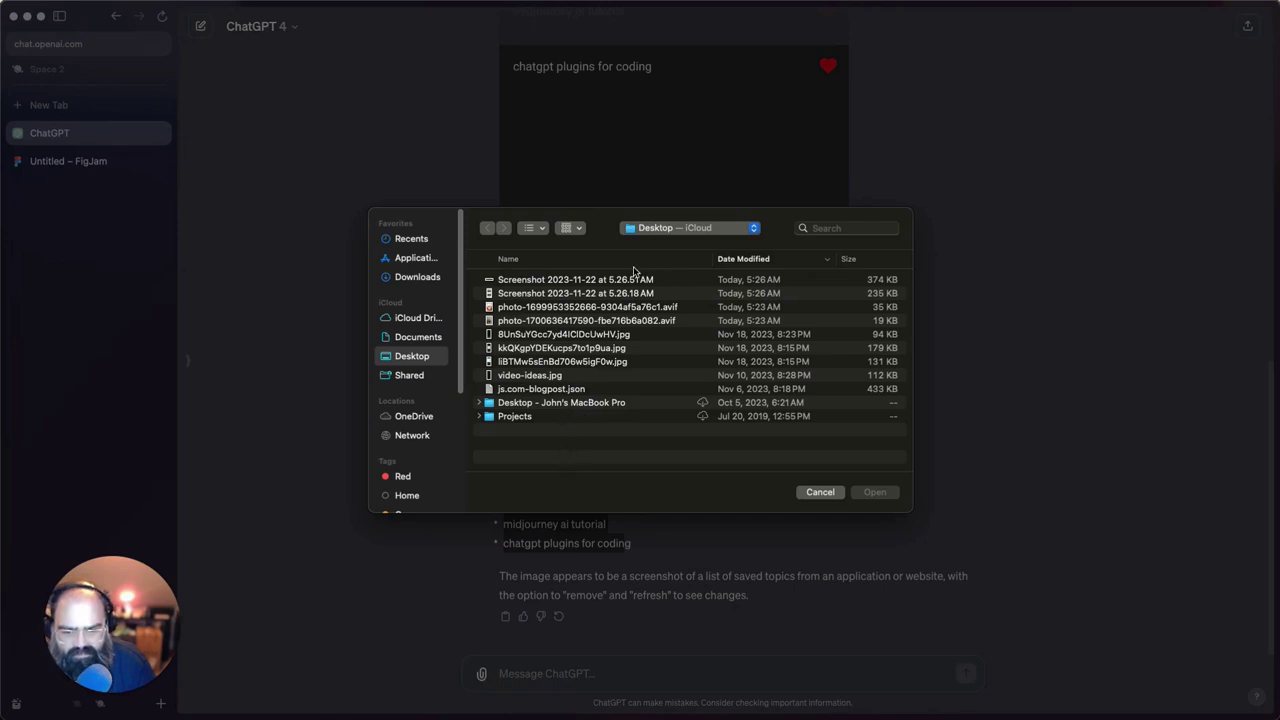
# Attach a jpg image, then remove it to pick a different file
pyautogui.doubleClick(560, 334)
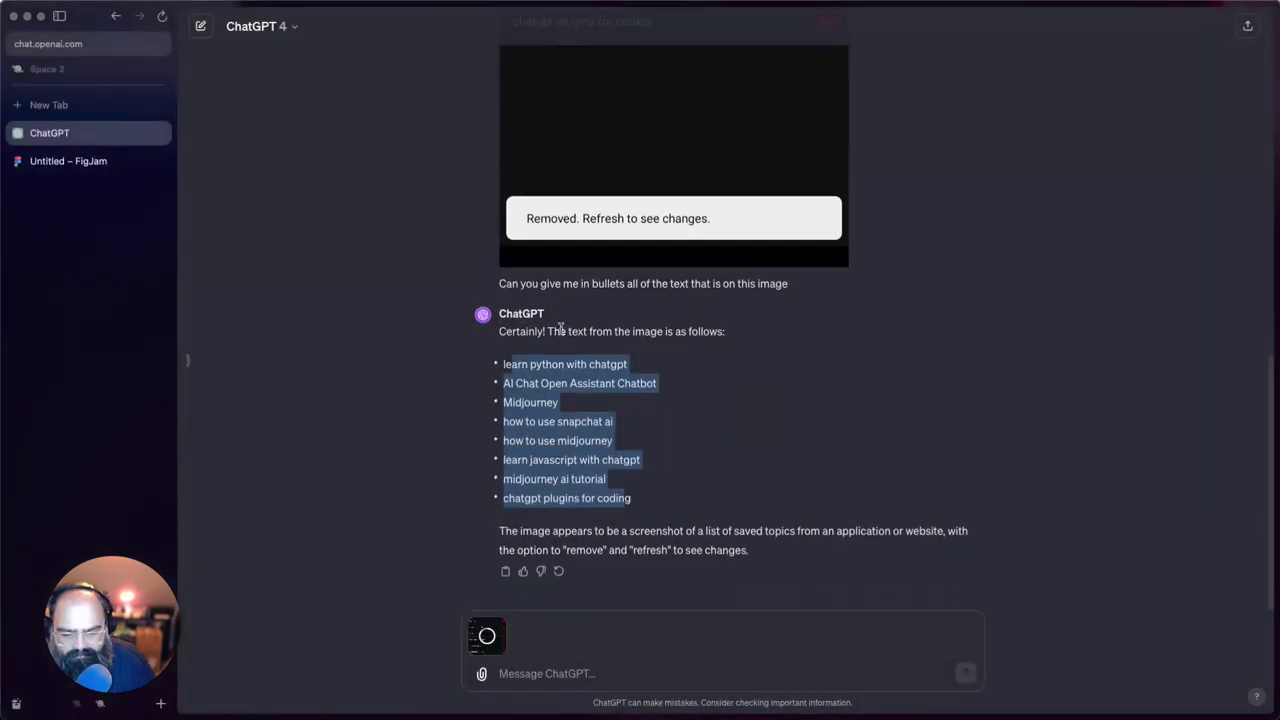
pyautogui.click(504, 614)
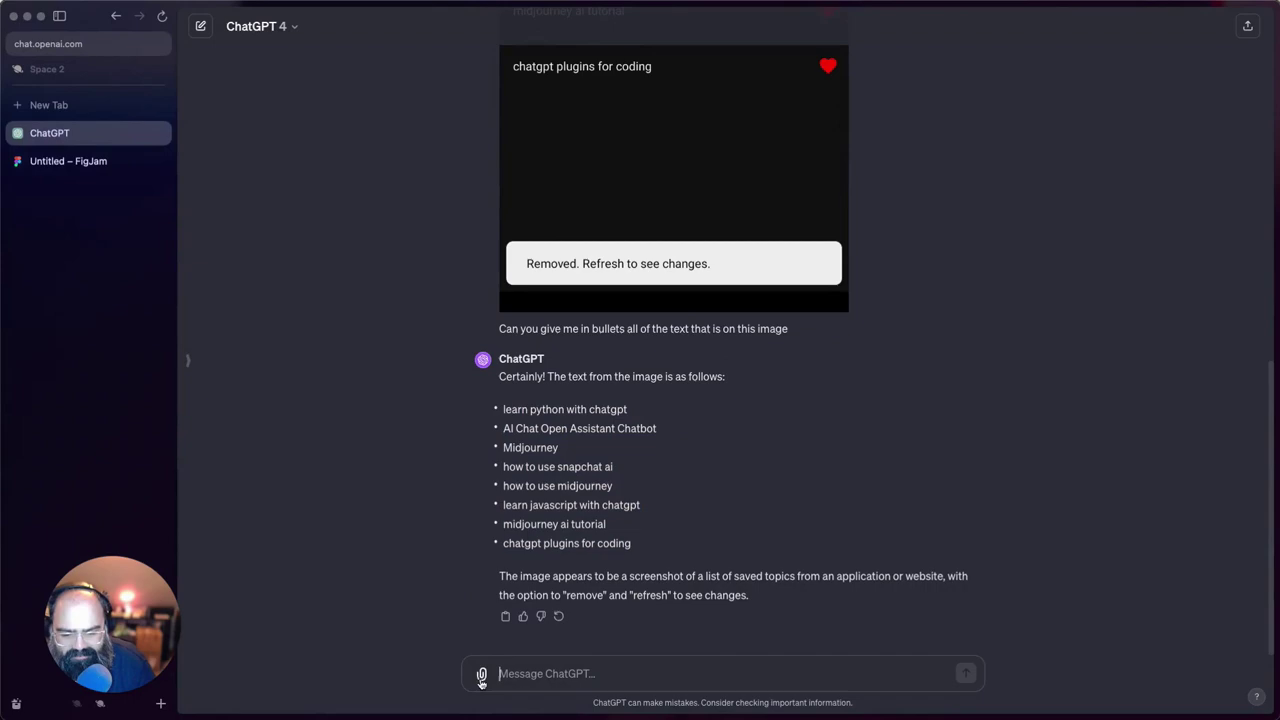
pyautogui.click(480, 674)
# Send the productivity-post screenshot asking 'Can you tell me what is in this image' and read the reply
pyautogui.doubleClick(601, 348)
pyautogui.write('Can you tell me what i')
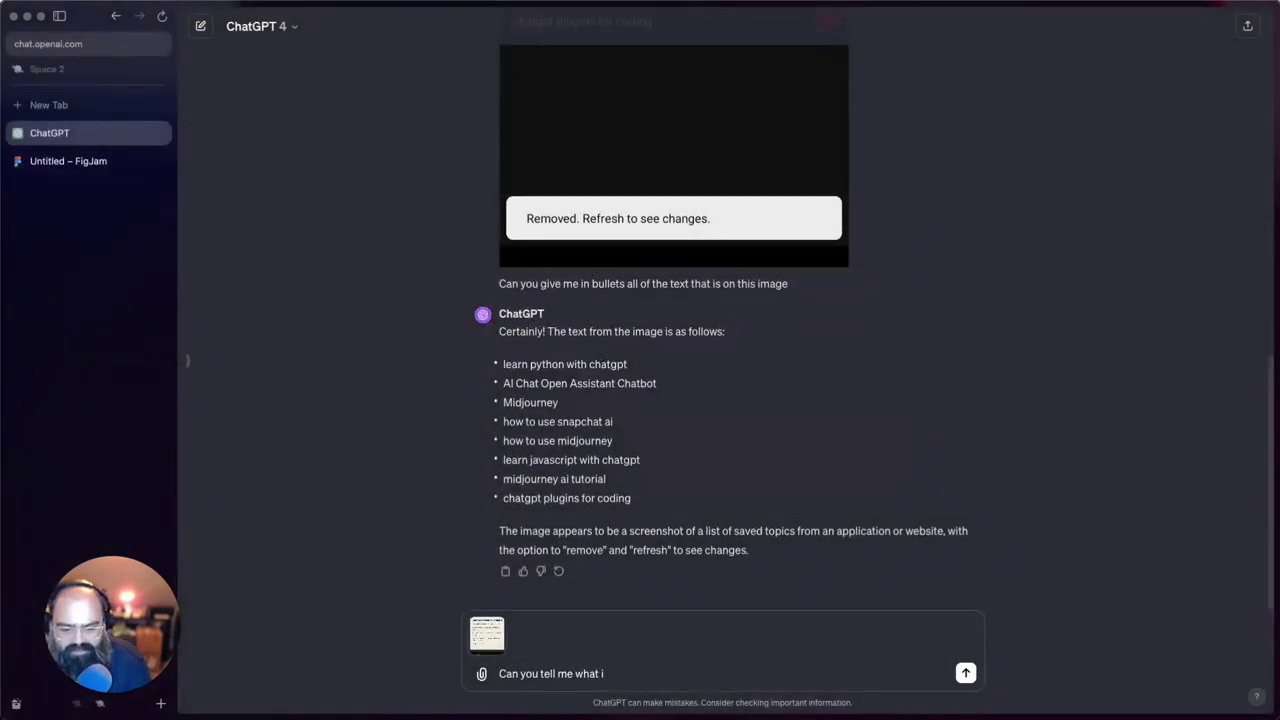
pyautogui.write('s in the')
pyautogui.press('BackSpace')
pyautogui.press('BackSpace')
pyautogui.write('is in thi')
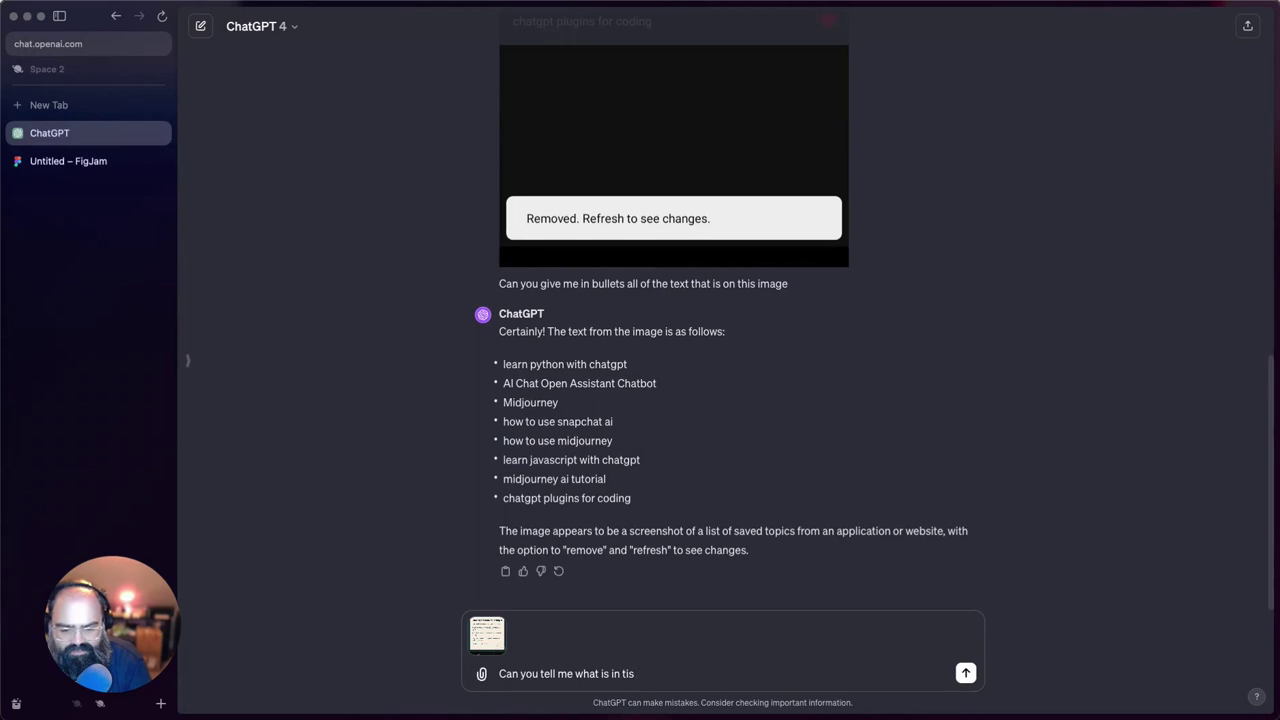
pyautogui.write('s image')
pyautogui.press('Return')
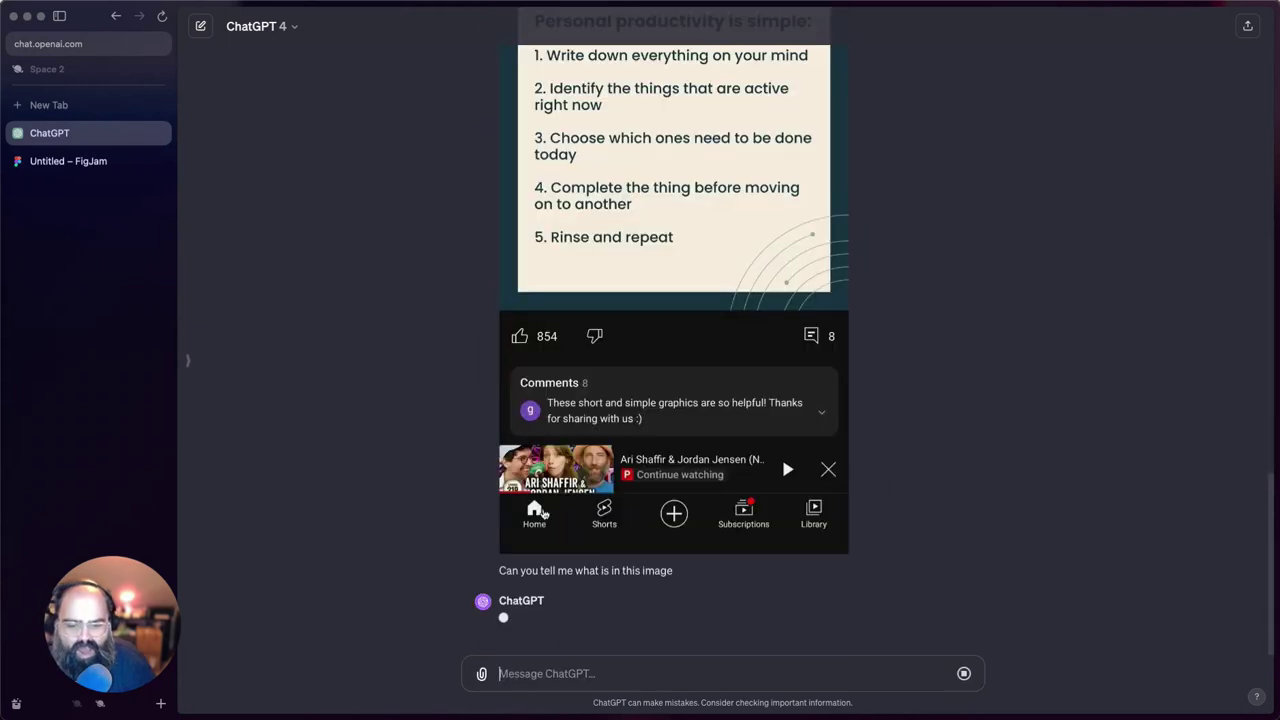
pyautogui.scroll(4, 706, 432)
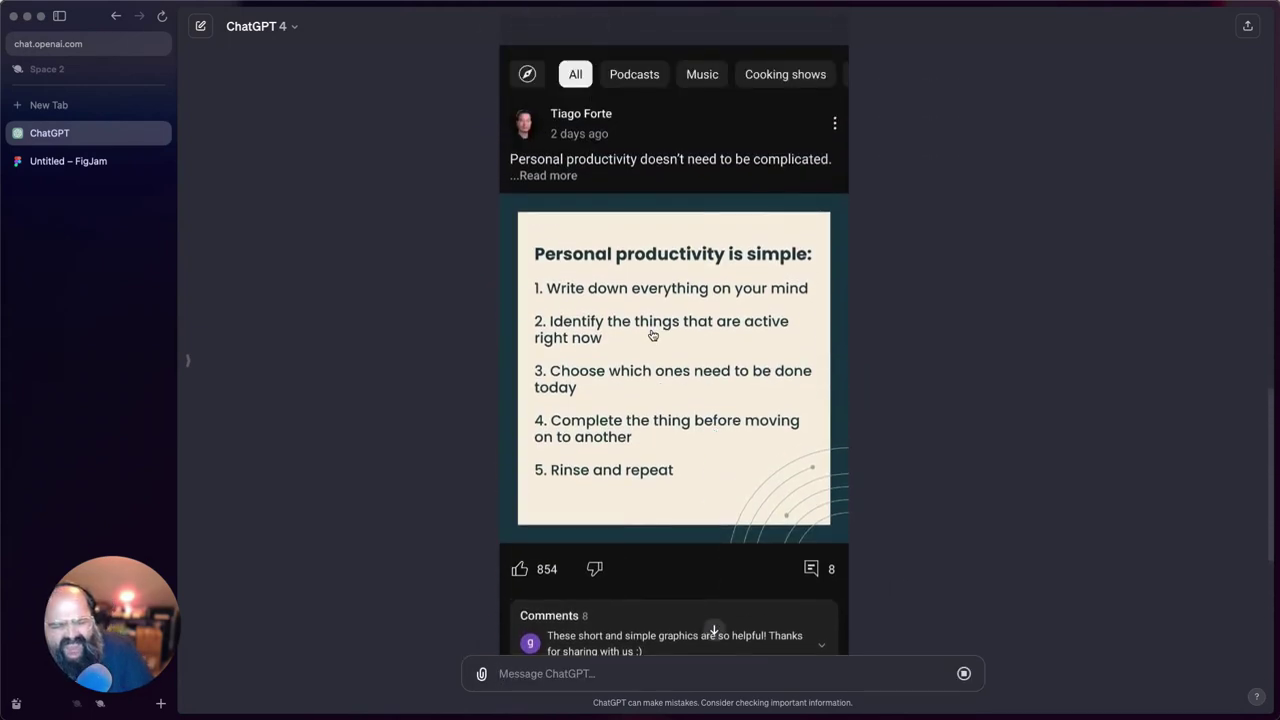
pyautogui.scroll(-6, 651, 329)
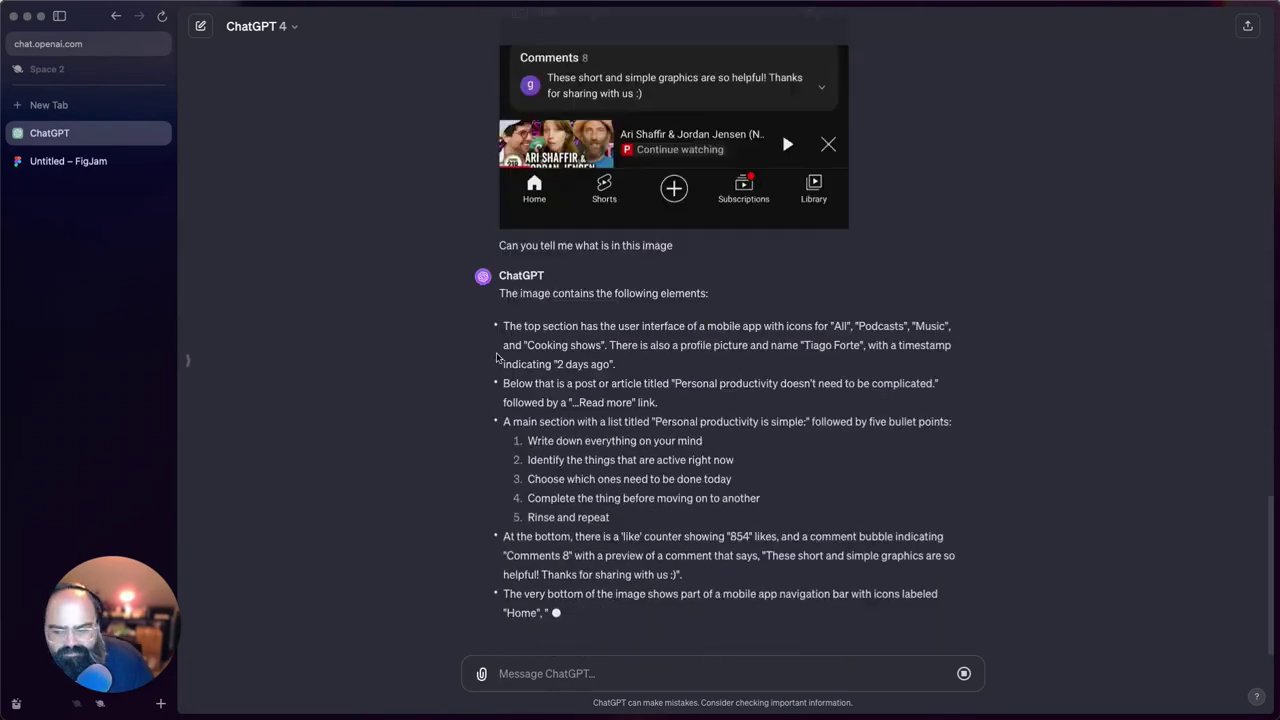
pyautogui.scroll(3, 704, 179)
pyautogui.scroll(-3, 520, 316)
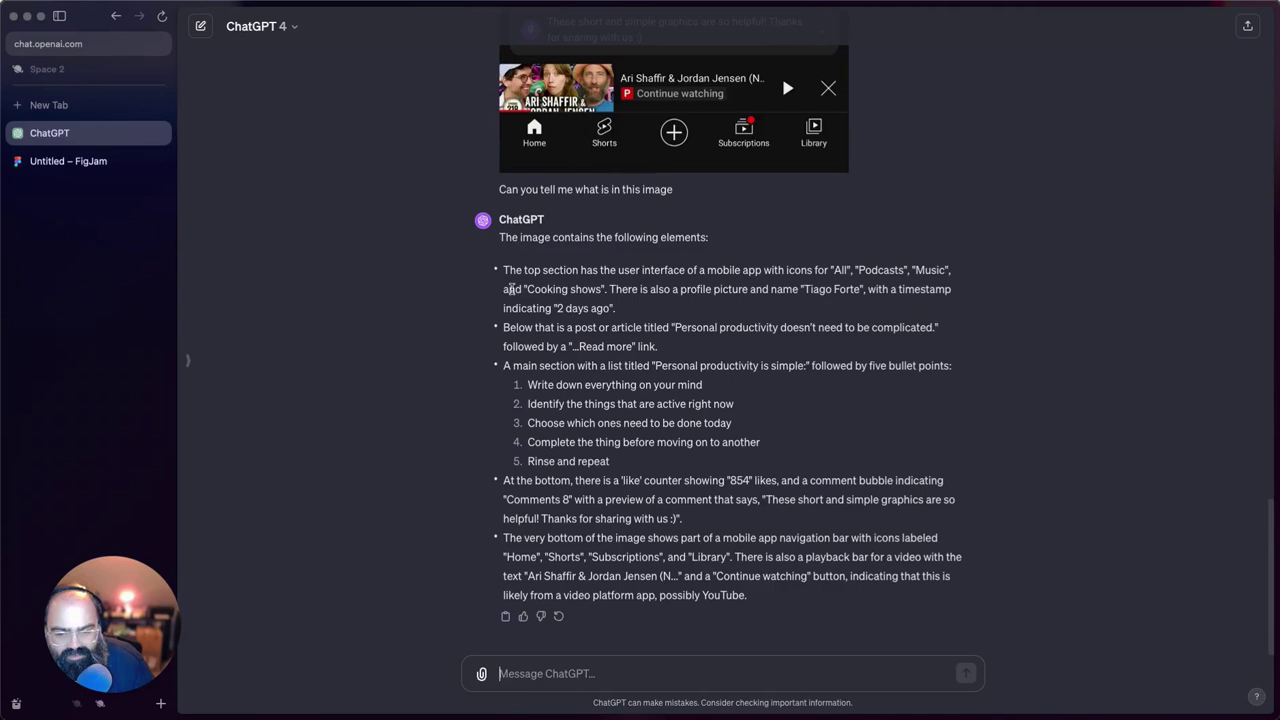
pyautogui.moveTo(502, 237); pyautogui.dragTo(612, 463)
pyautogui.moveTo(503, 481); pyautogui.dragTo(672, 530)
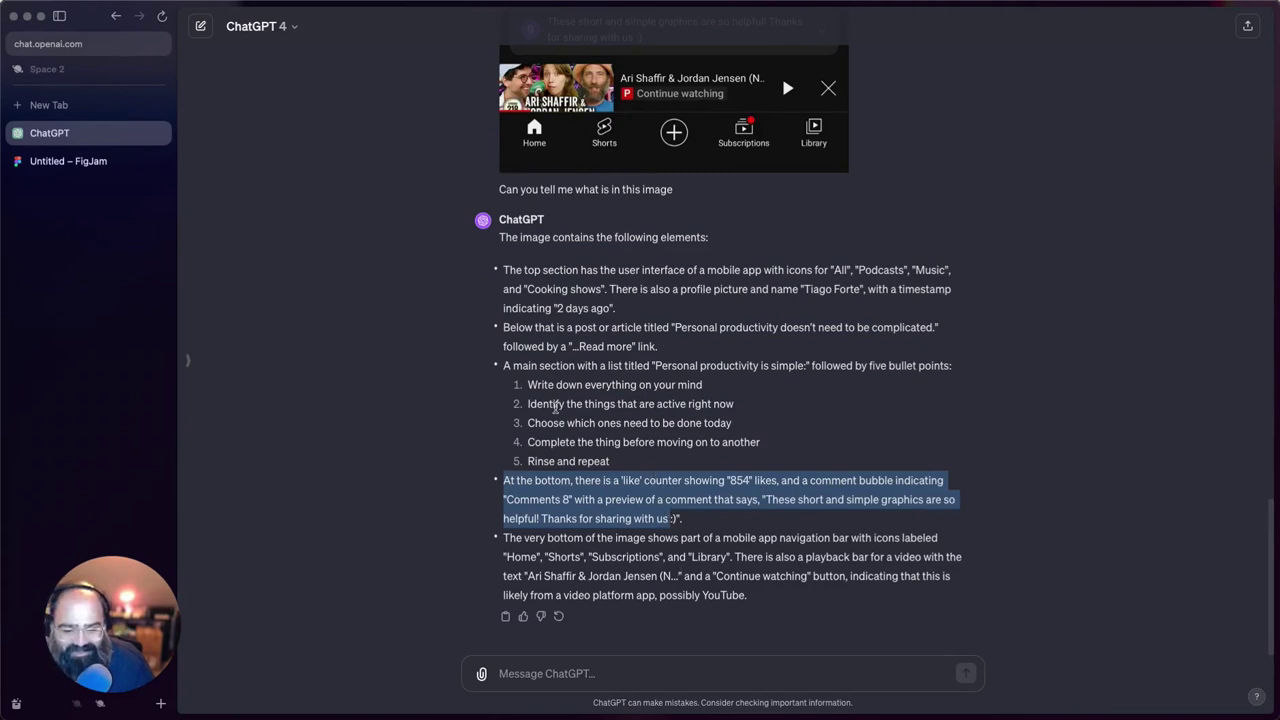
pyautogui.click(522, 366)
pyautogui.moveTo(520, 366); pyautogui.dragTo(804, 366)
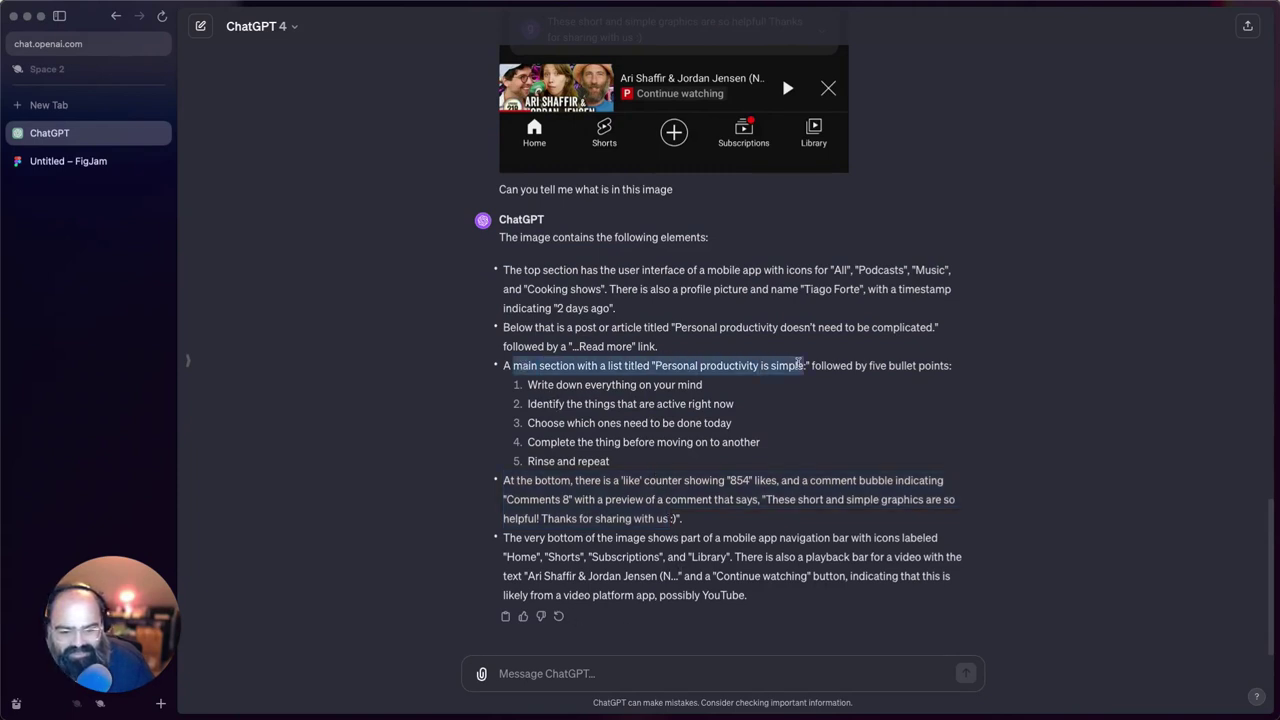
pyautogui.click(702, 365)
pyautogui.moveTo(702, 365); pyautogui.dragTo(800, 366)
pyautogui.scroll(10, 729, 383)
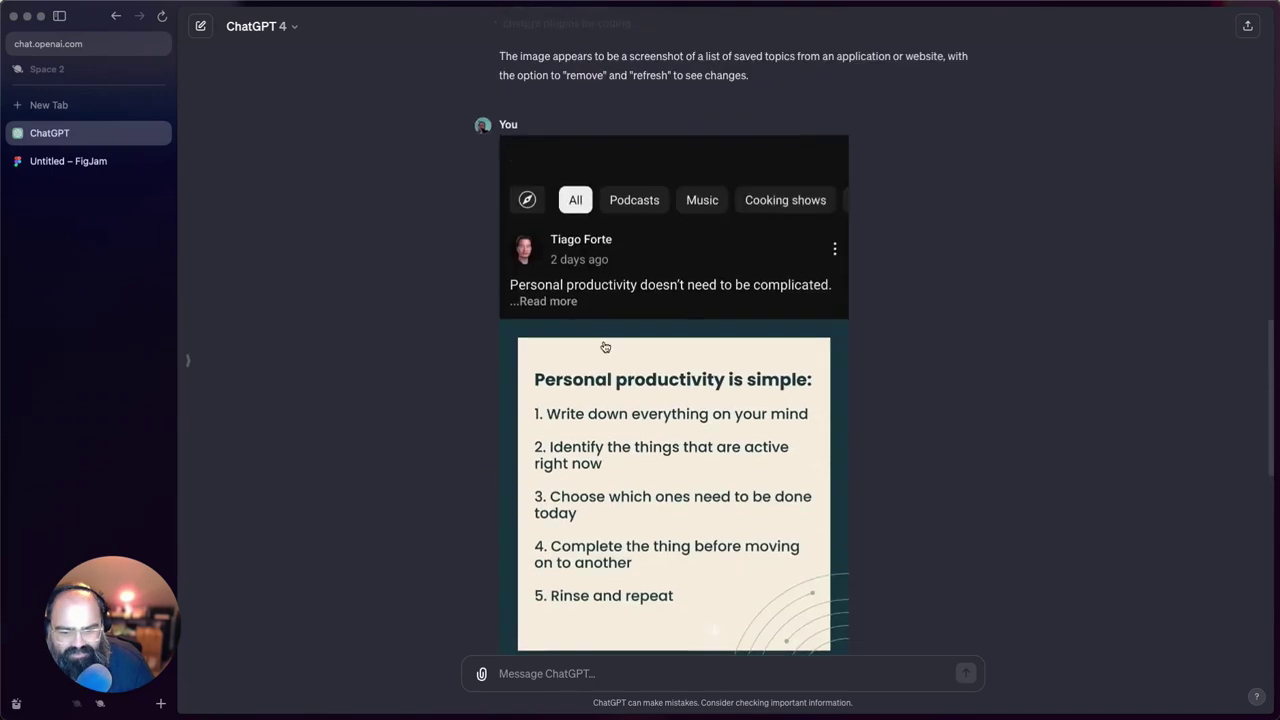
pyautogui.scroll(-10, 610, 535)
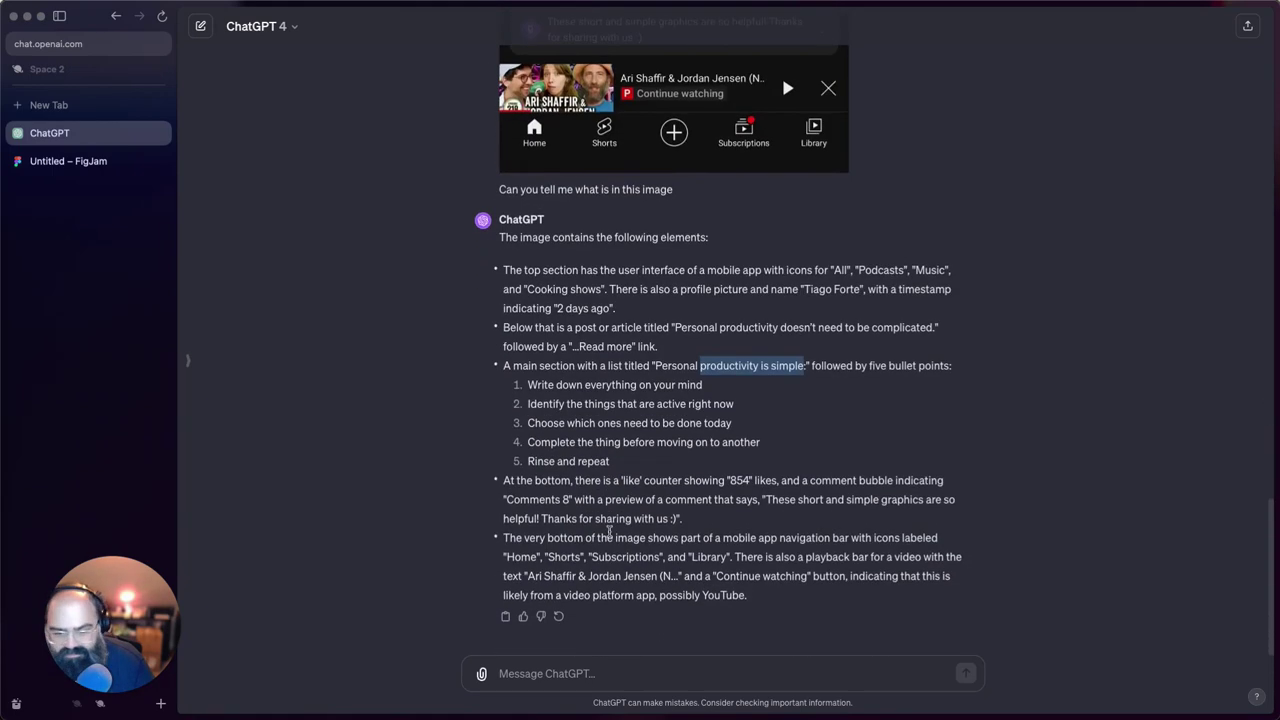
pyautogui.moveTo(534, 327); pyautogui.dragTo(717, 328)
pyautogui.click(642, 384)
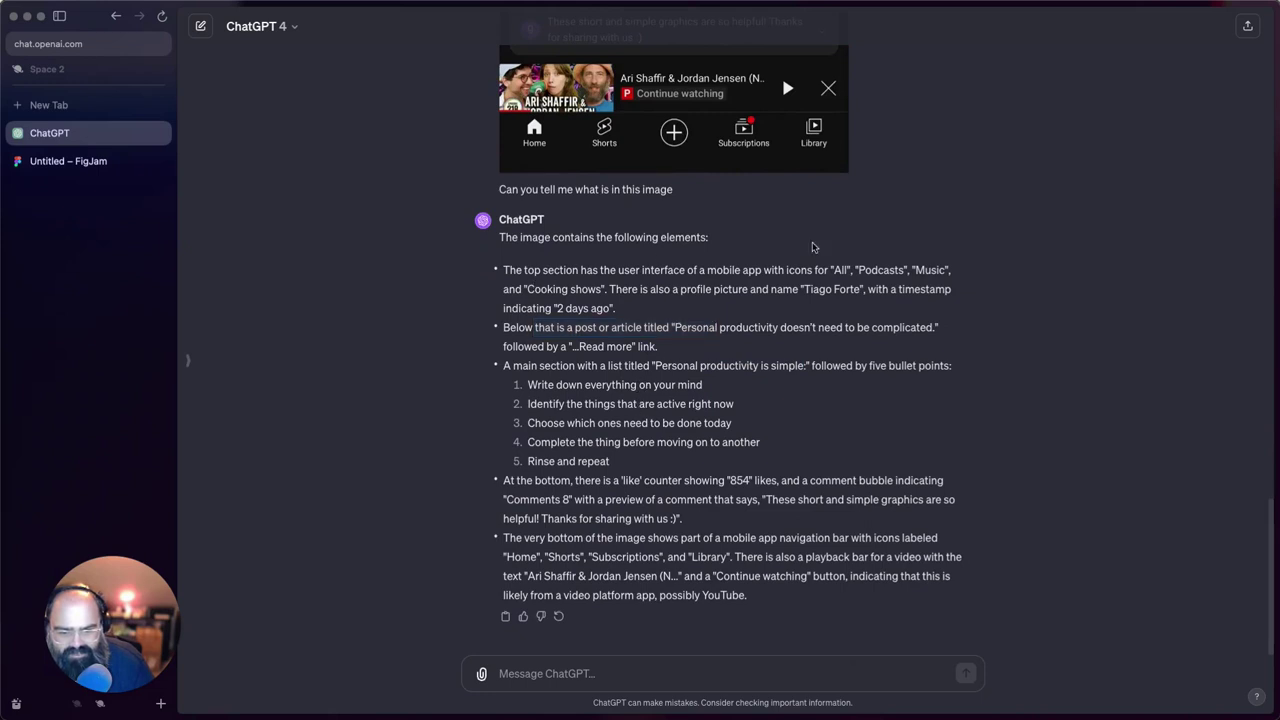
pyautogui.moveTo(835, 265); pyautogui.dragTo(568, 290)
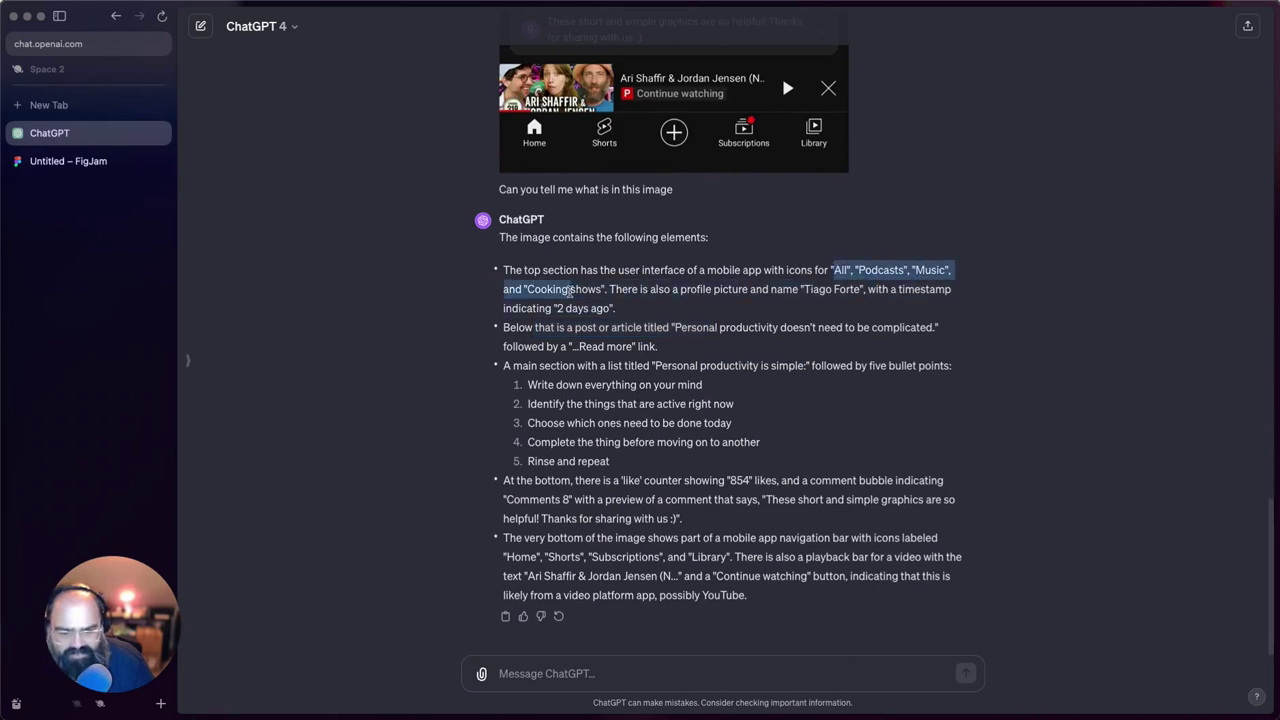
pyautogui.moveTo(681, 290); pyautogui.dragTo(867, 316)
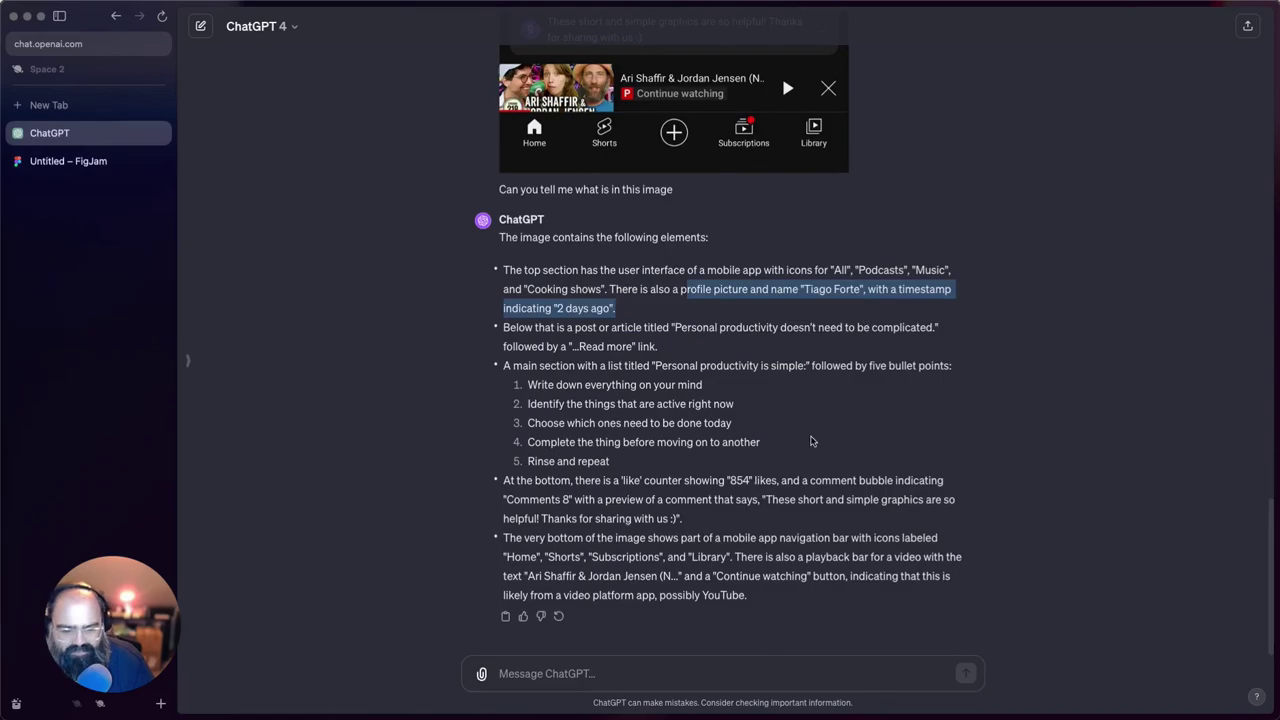
# Send the Walmart chat screenshot asking 'Can you tell me what is going on this photo'
pyautogui.click(481, 673)
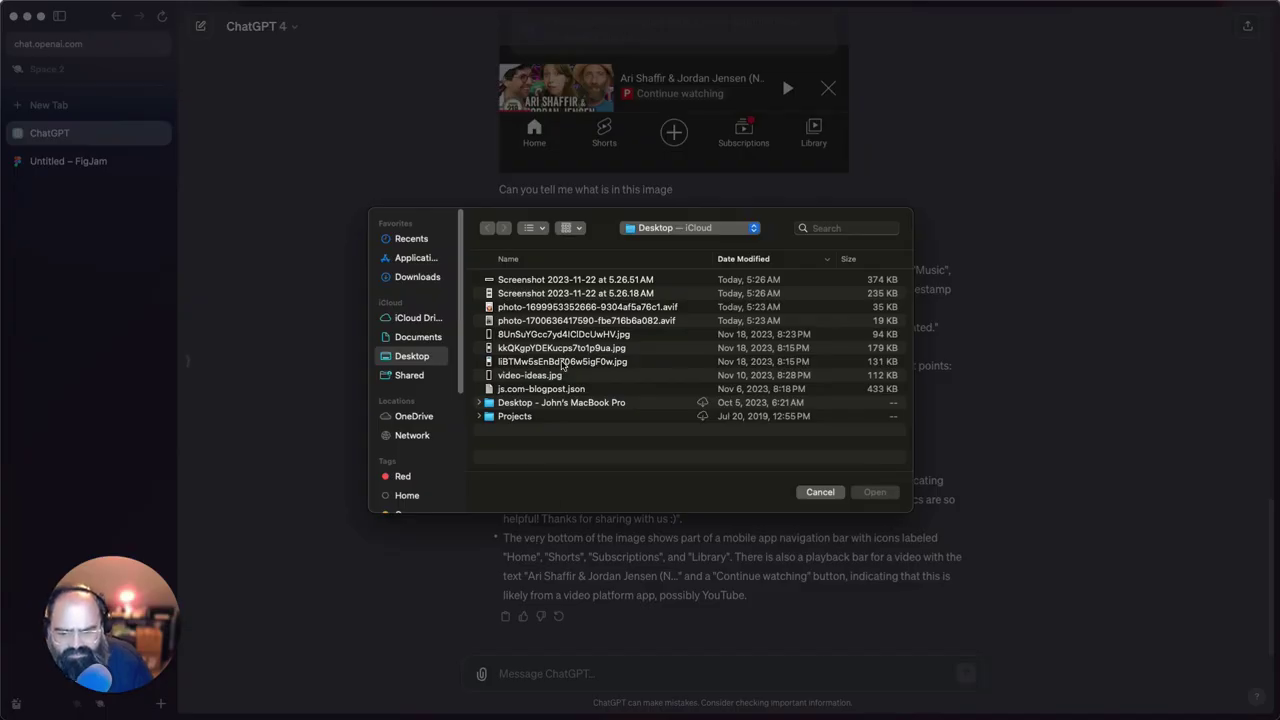
pyautogui.doubleClick(561, 362)
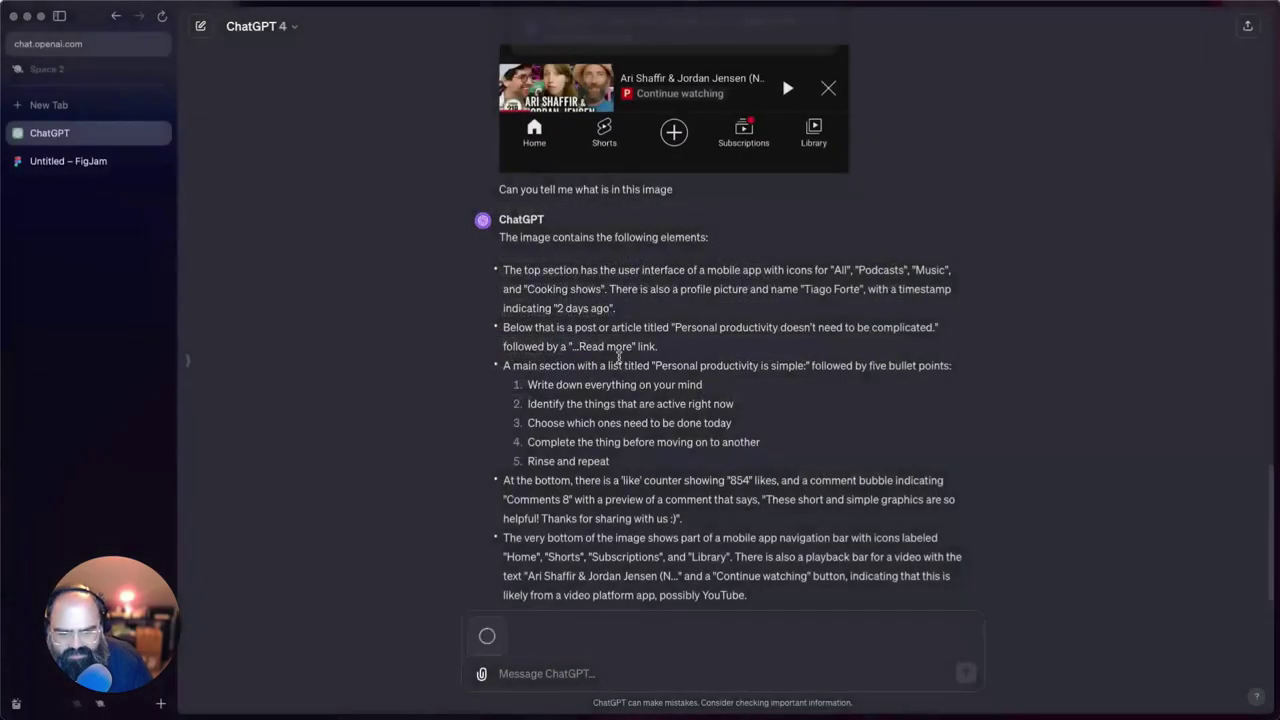
pyautogui.write('Can y')
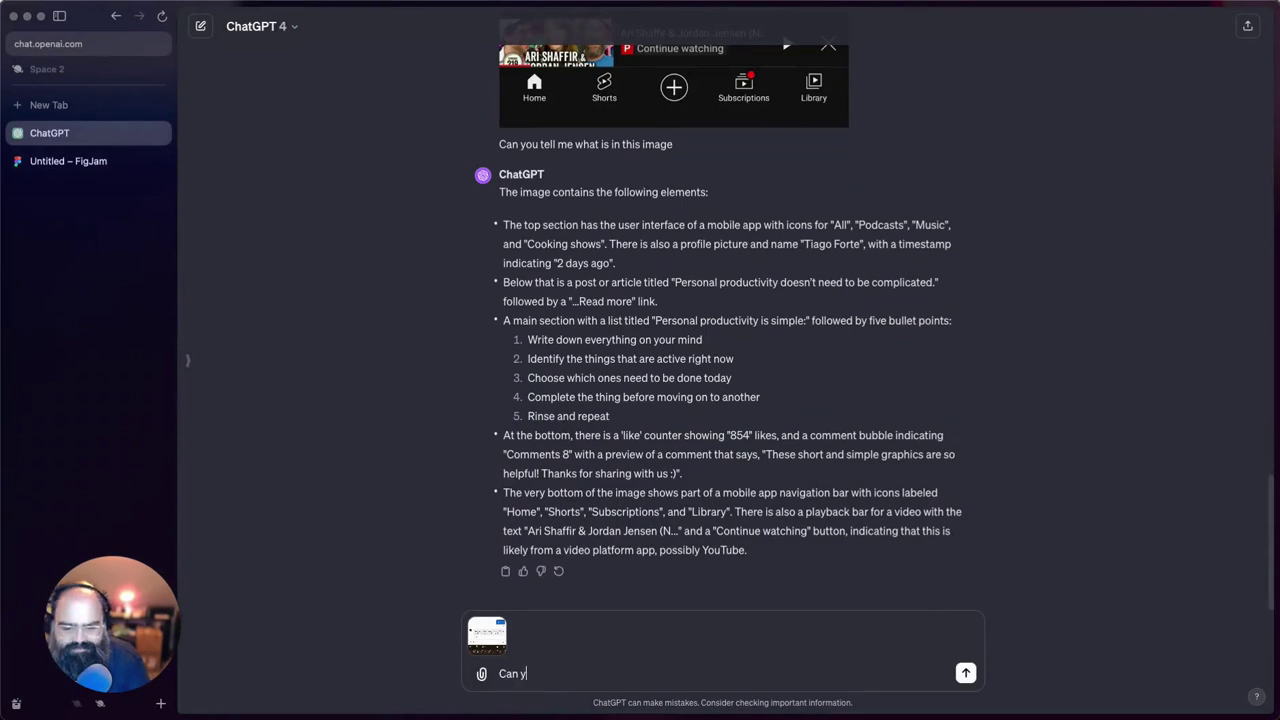
pyautogui.write('ou tell me wha')
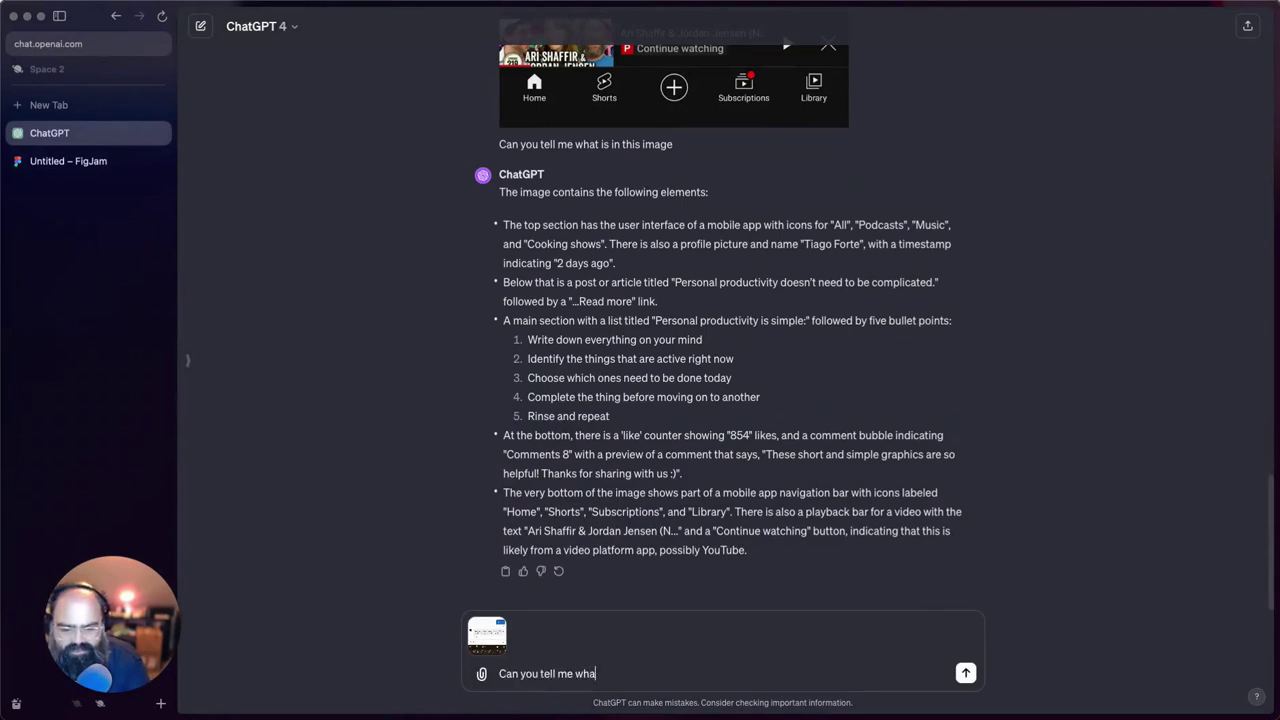
pyautogui.write('t is going on ')
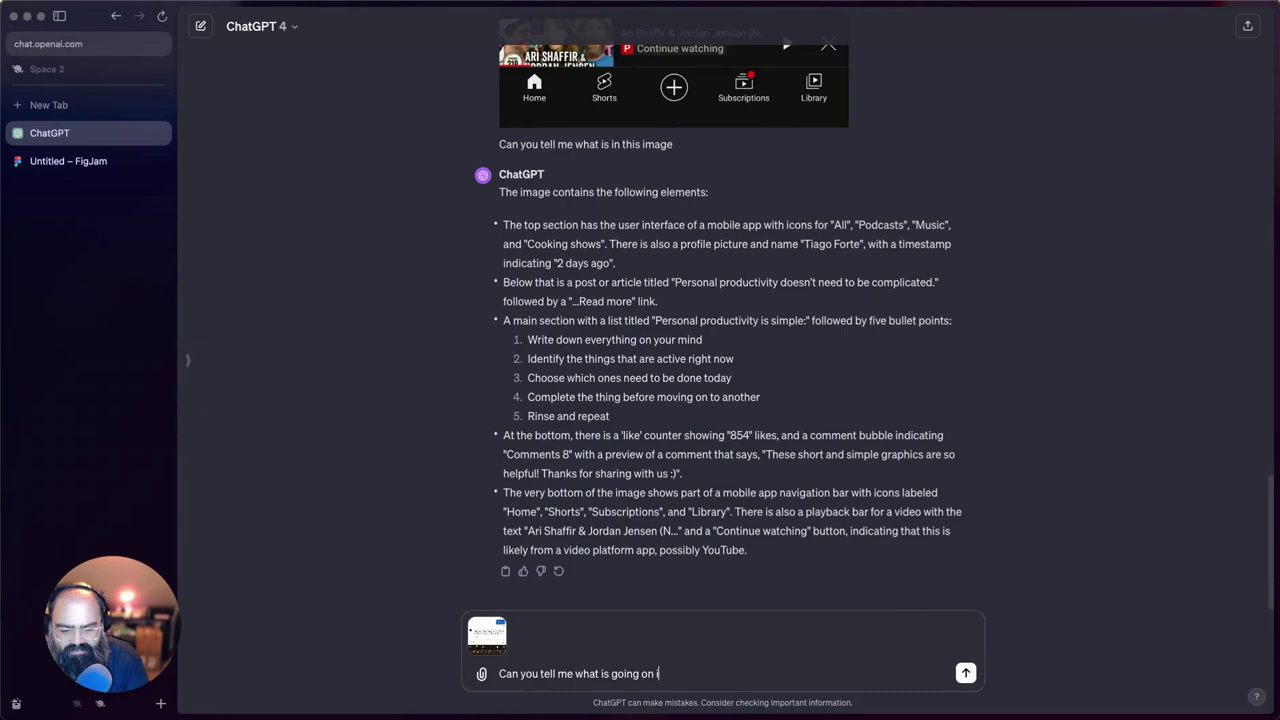
pyautogui.write('this photo')
pyautogui.press('Return')
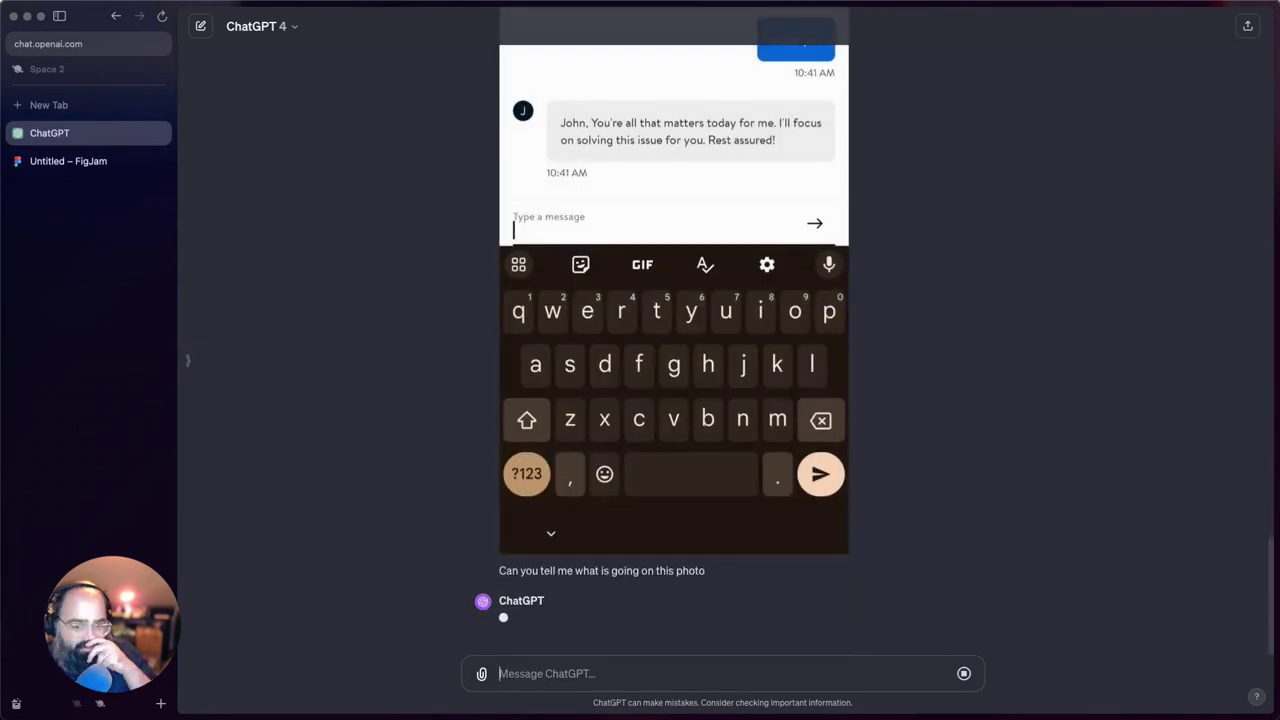
pyautogui.scroll(5, 673, 423)
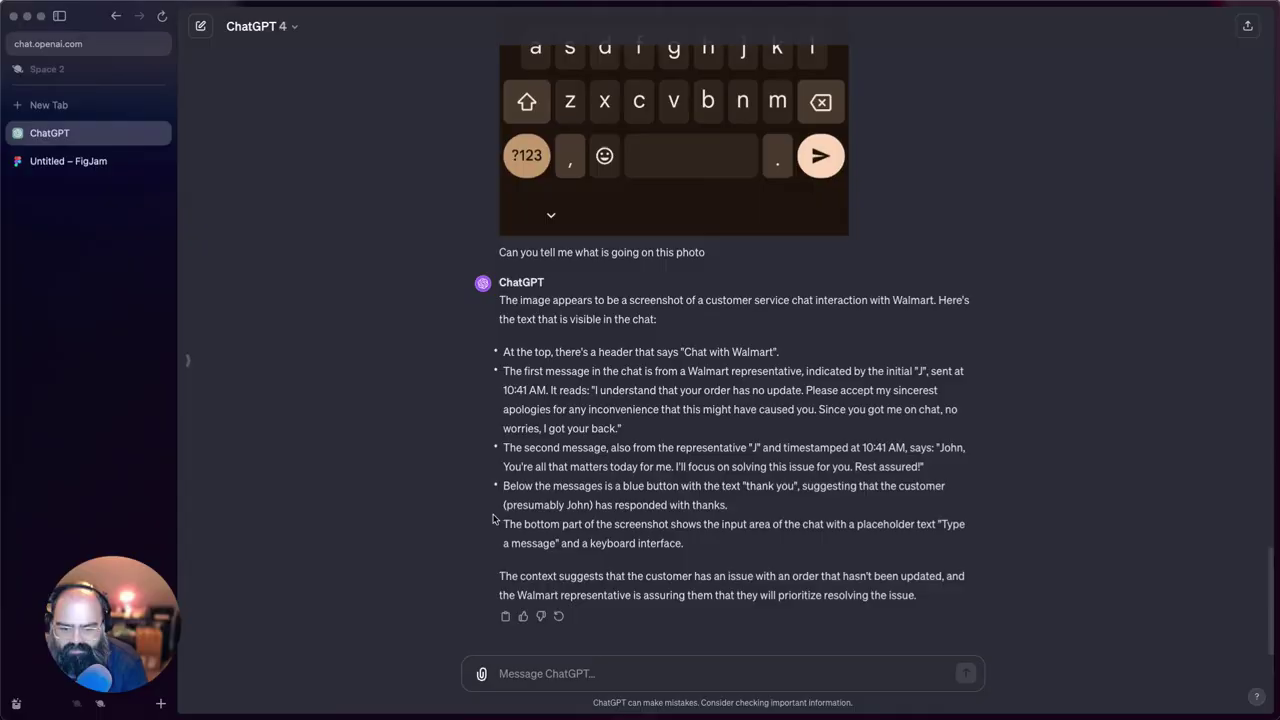
pyautogui.click(481, 673)
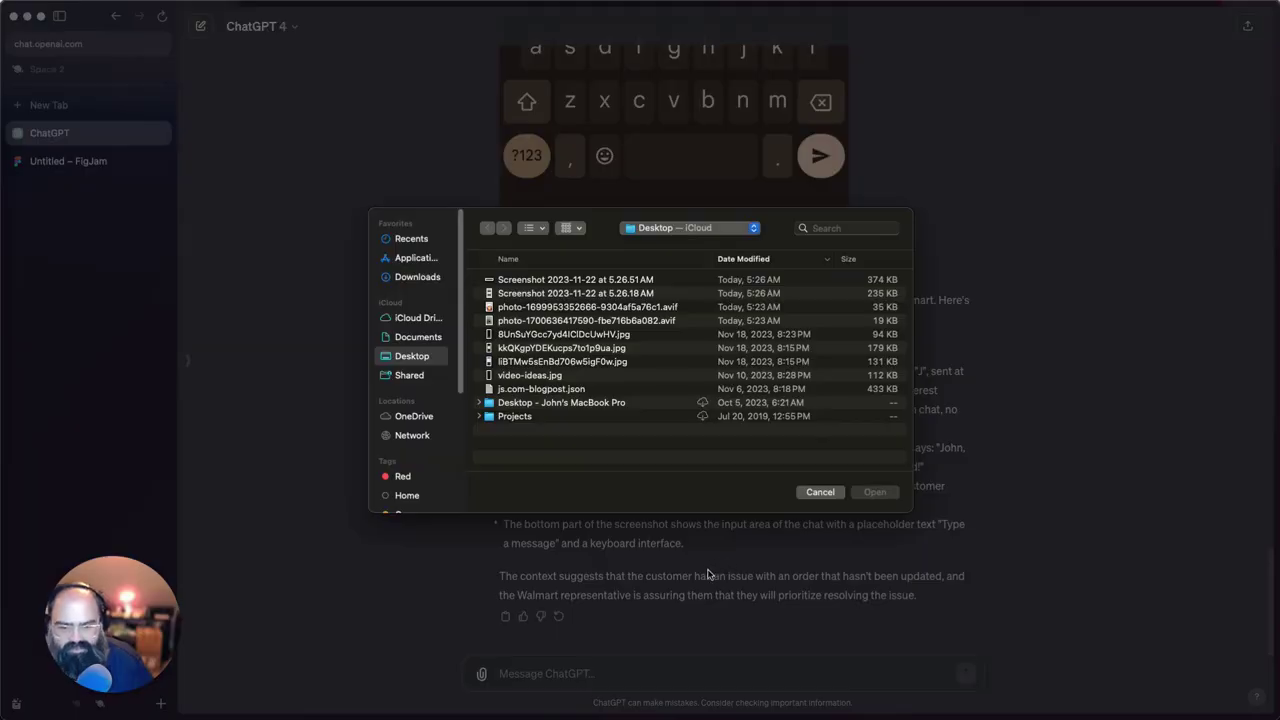
# Attach the newest thumbnails screenshot and check it at full size
pyautogui.doubleClick(553, 280)
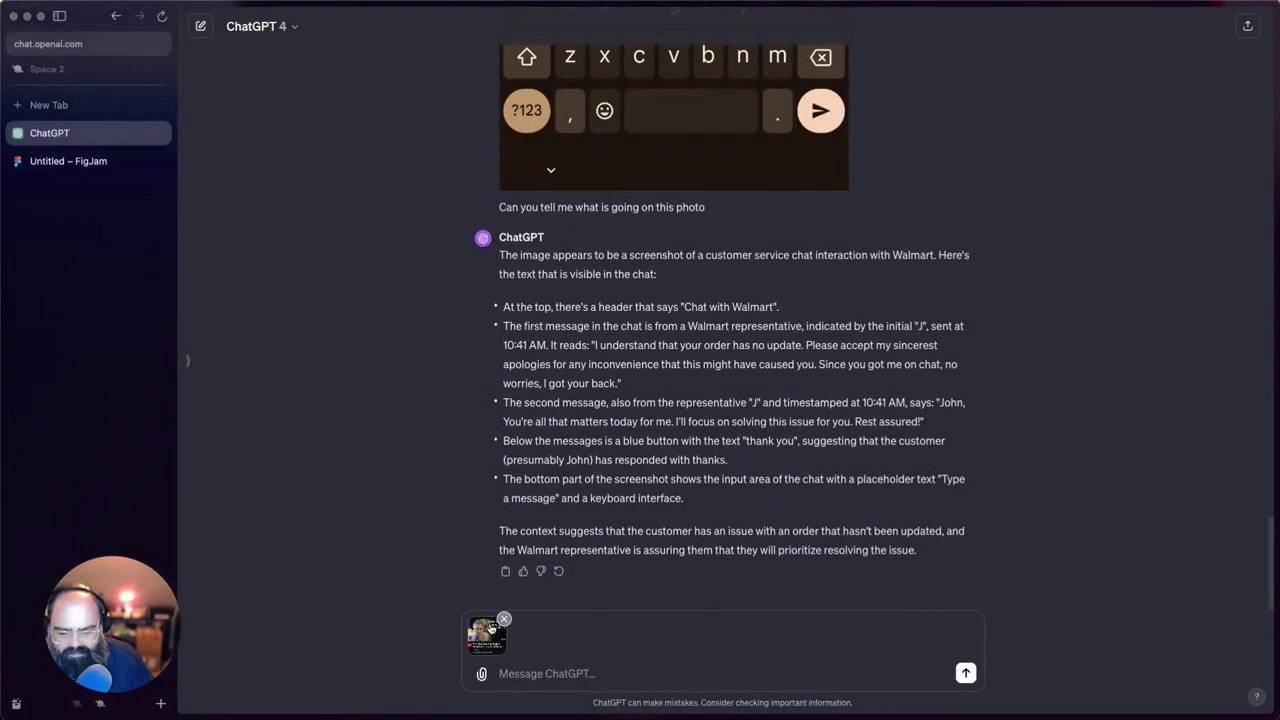
pyautogui.click(490, 628)
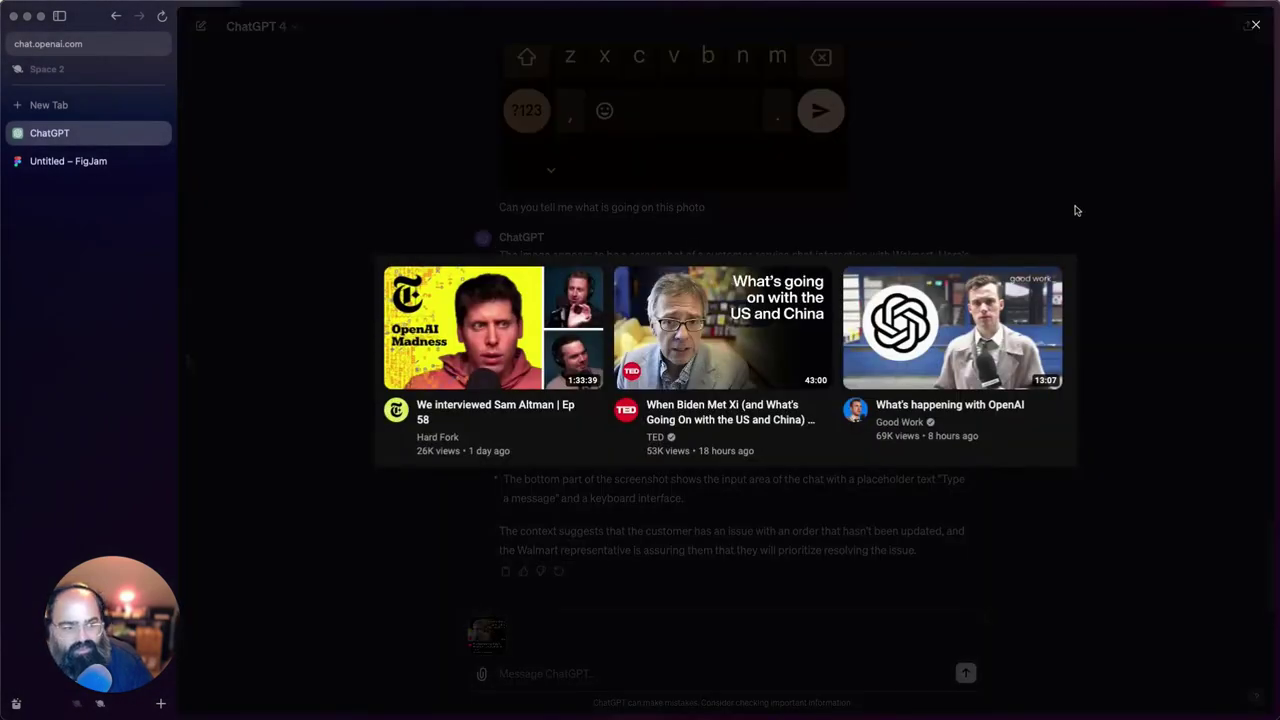
pyautogui.click(1257, 27)
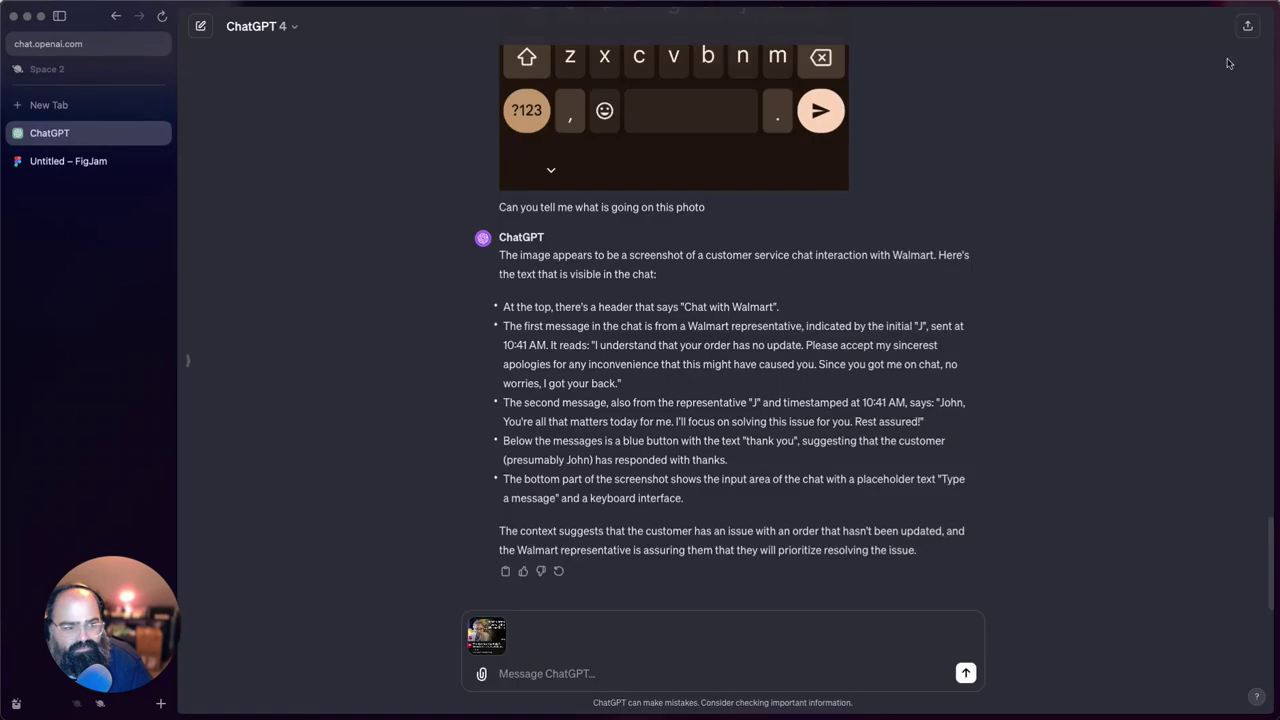
# Write the developer prompt for html/css/javascript code without frameworks, correcting the word 'decisions'
pyautogui.click(548, 679)
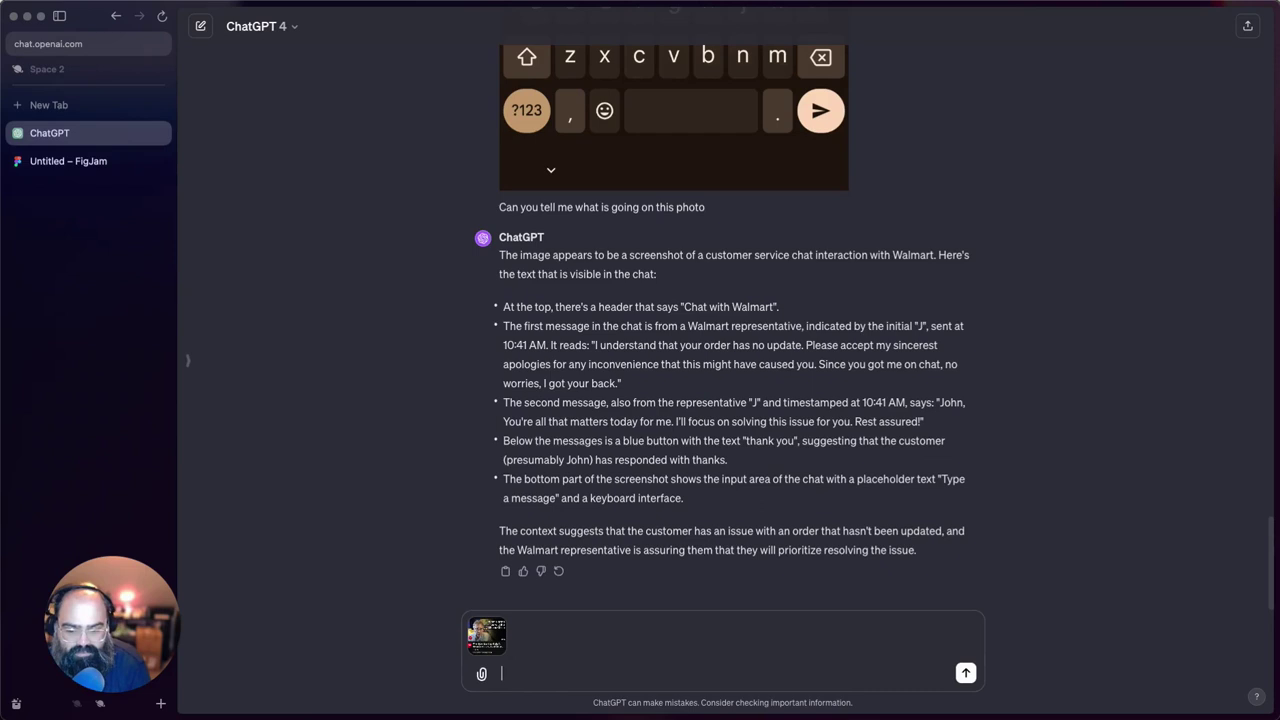
pyautogui.write('I want y')
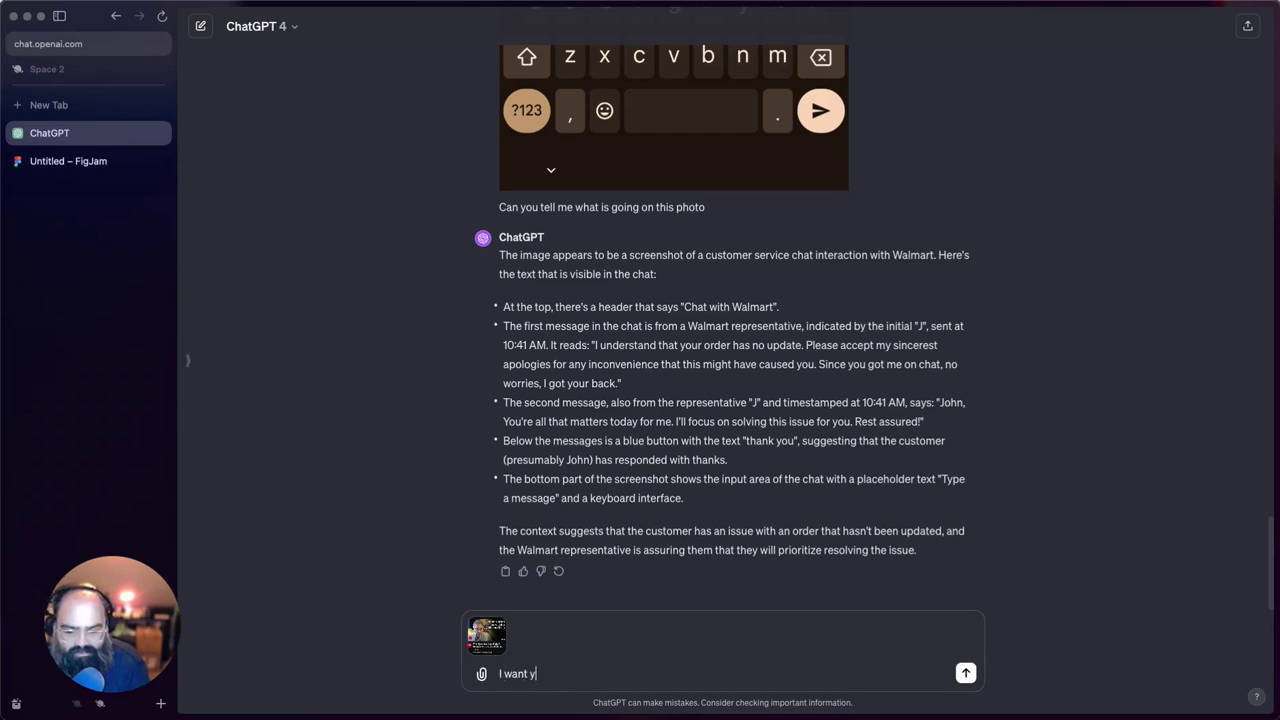
pyautogui.write('ou to act like a dev')
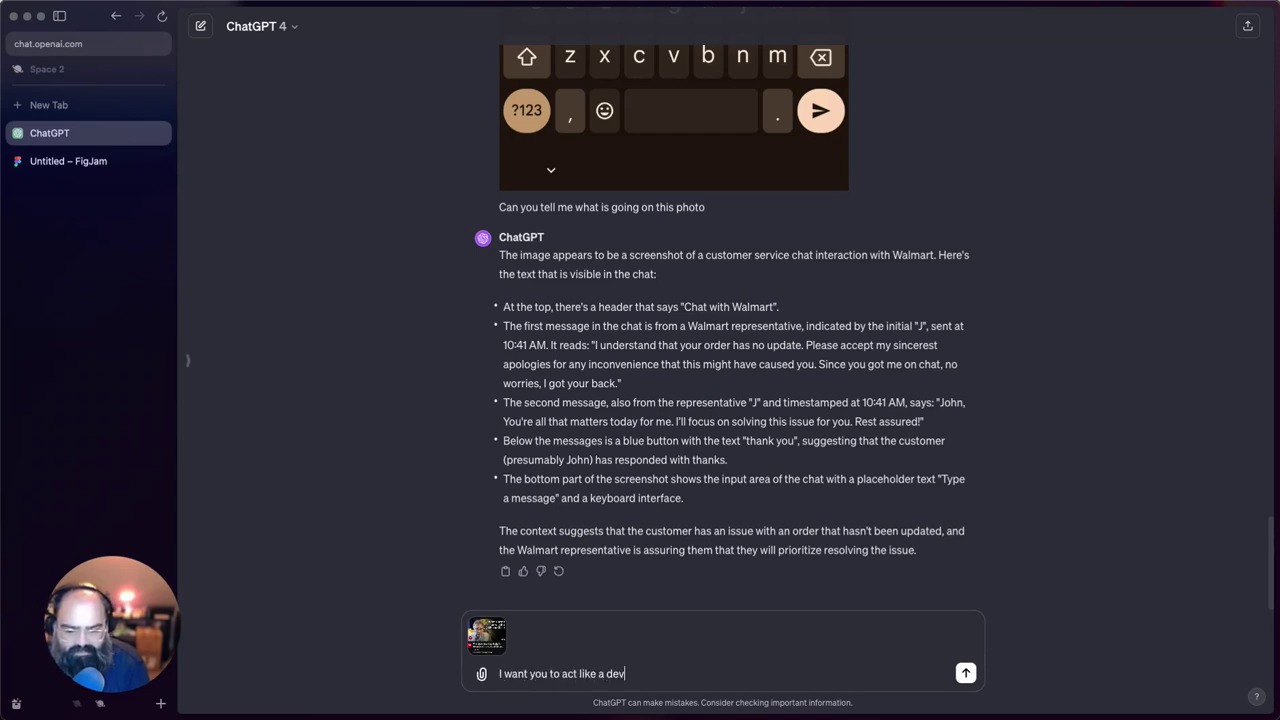
pyautogui.write('eloper. I ne')
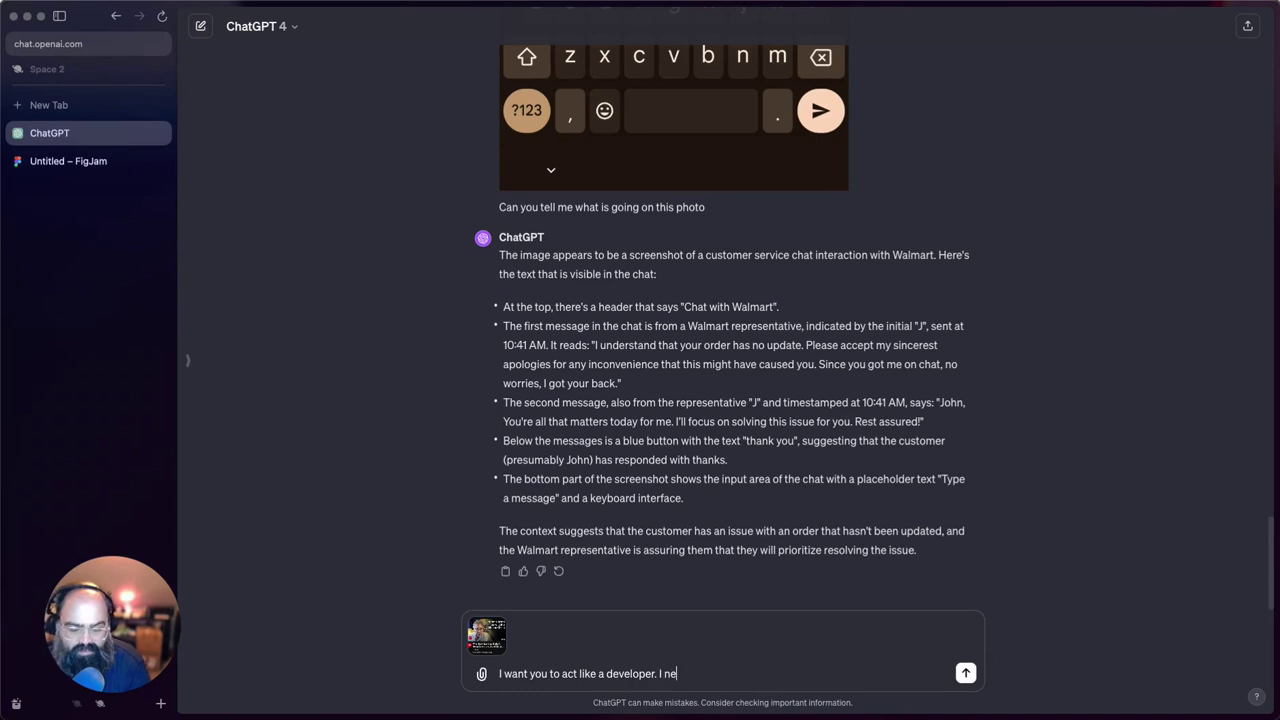
pyautogui.write('ed help in c')
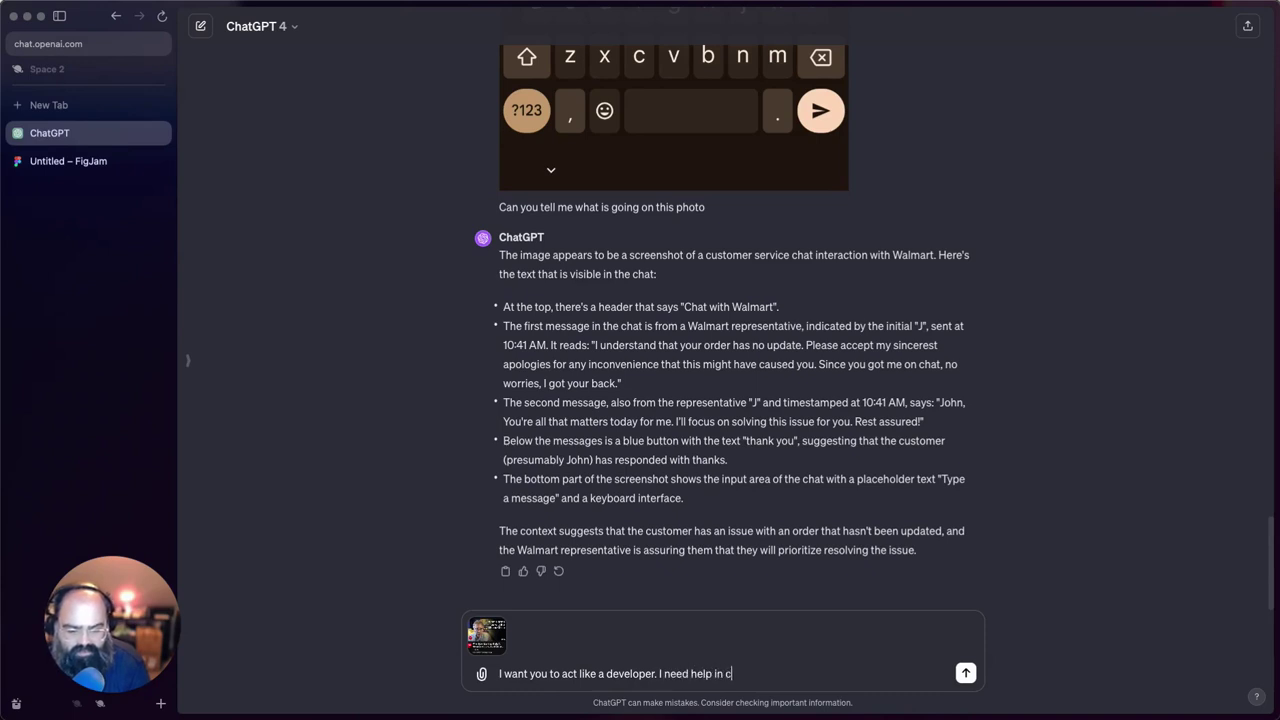
pyautogui.write('oding this image into html/css/java')
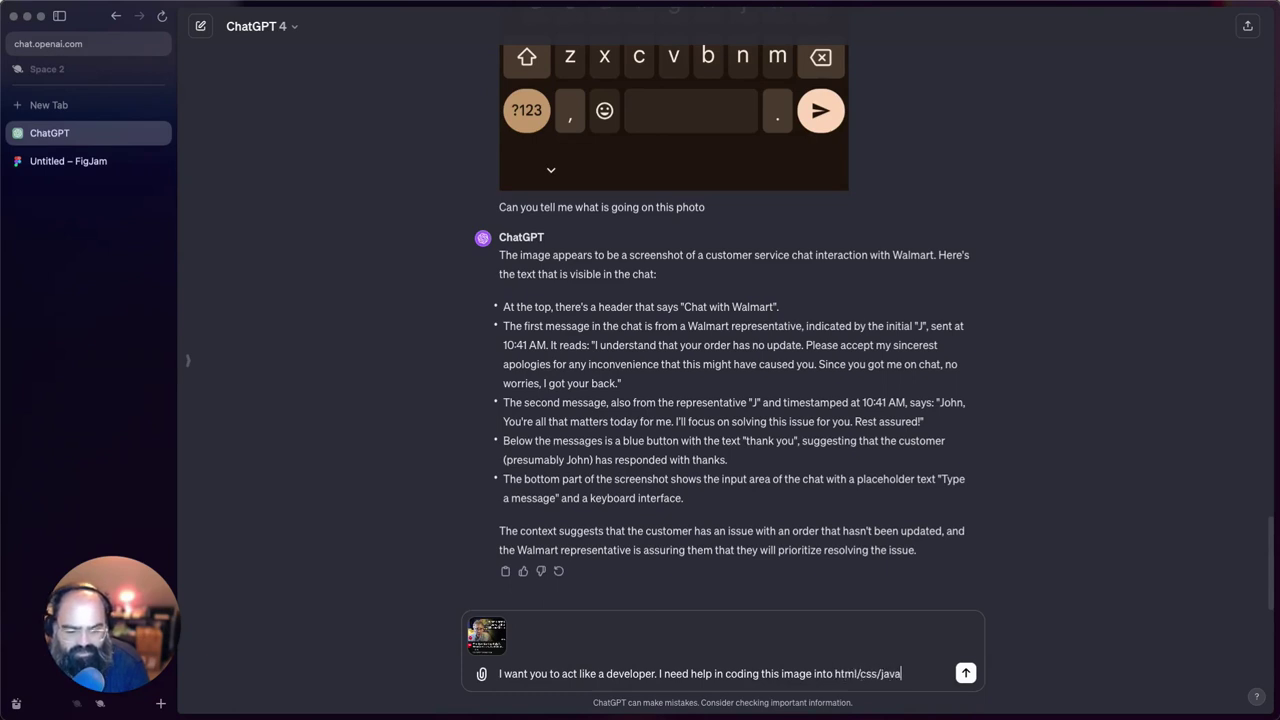
pyautogui.write('script. Please')
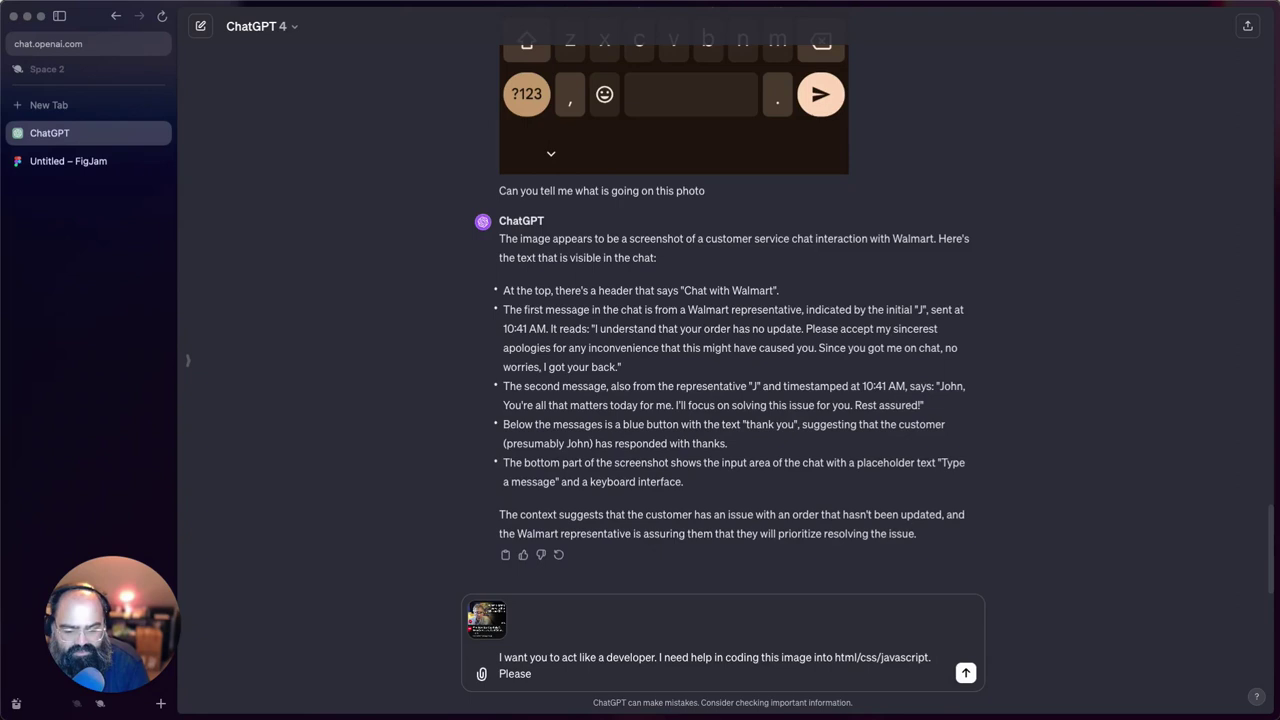
pyautogui.write(" don't use")
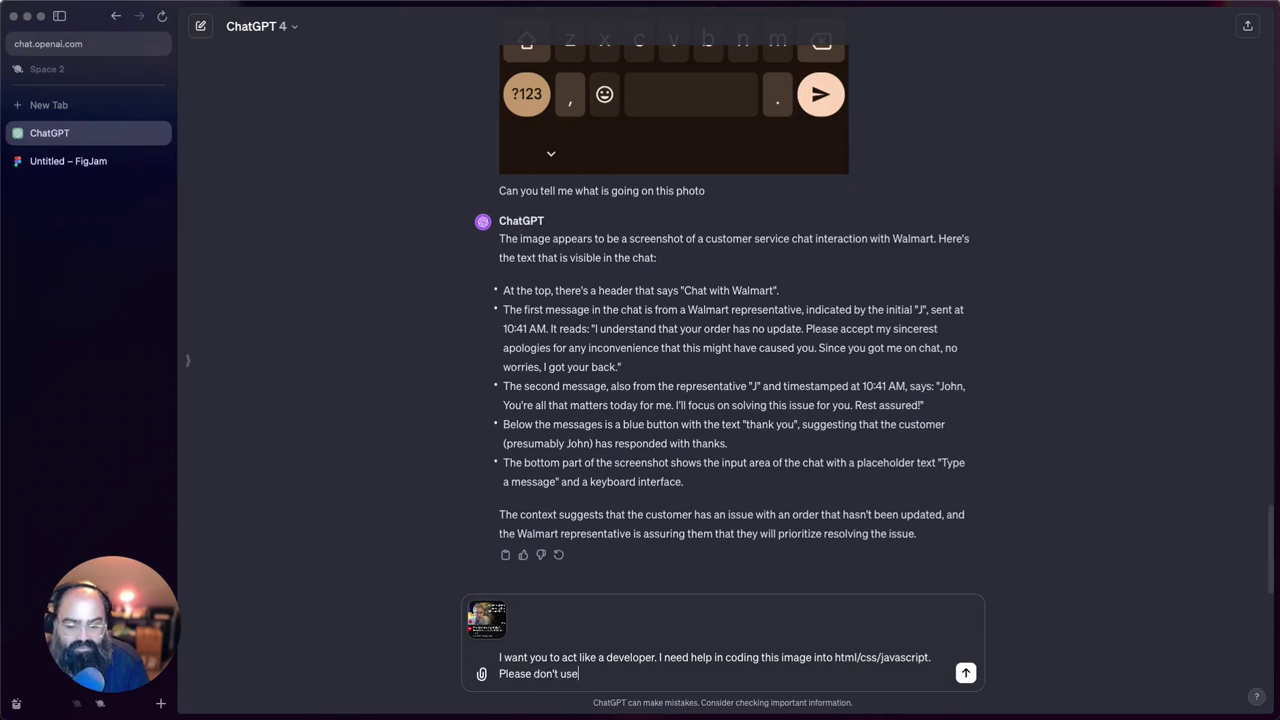
pyautogui.write(' any framework')
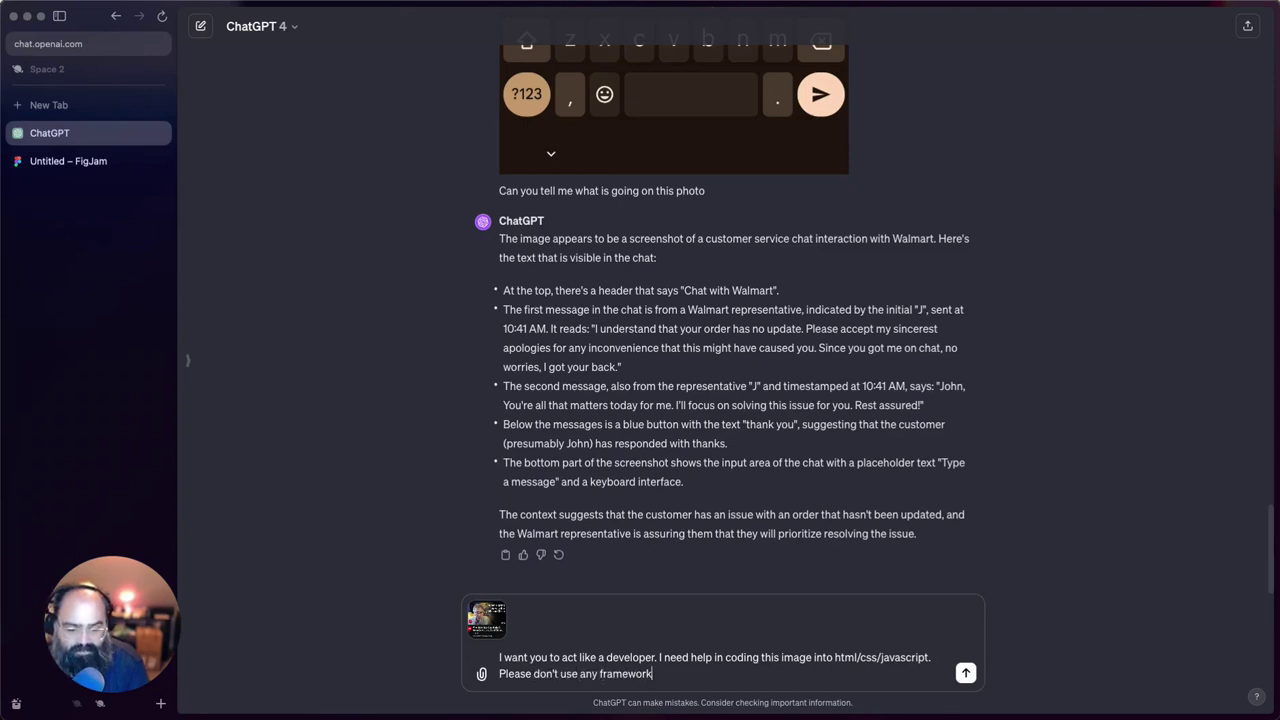
pyautogui.write('s and code this')
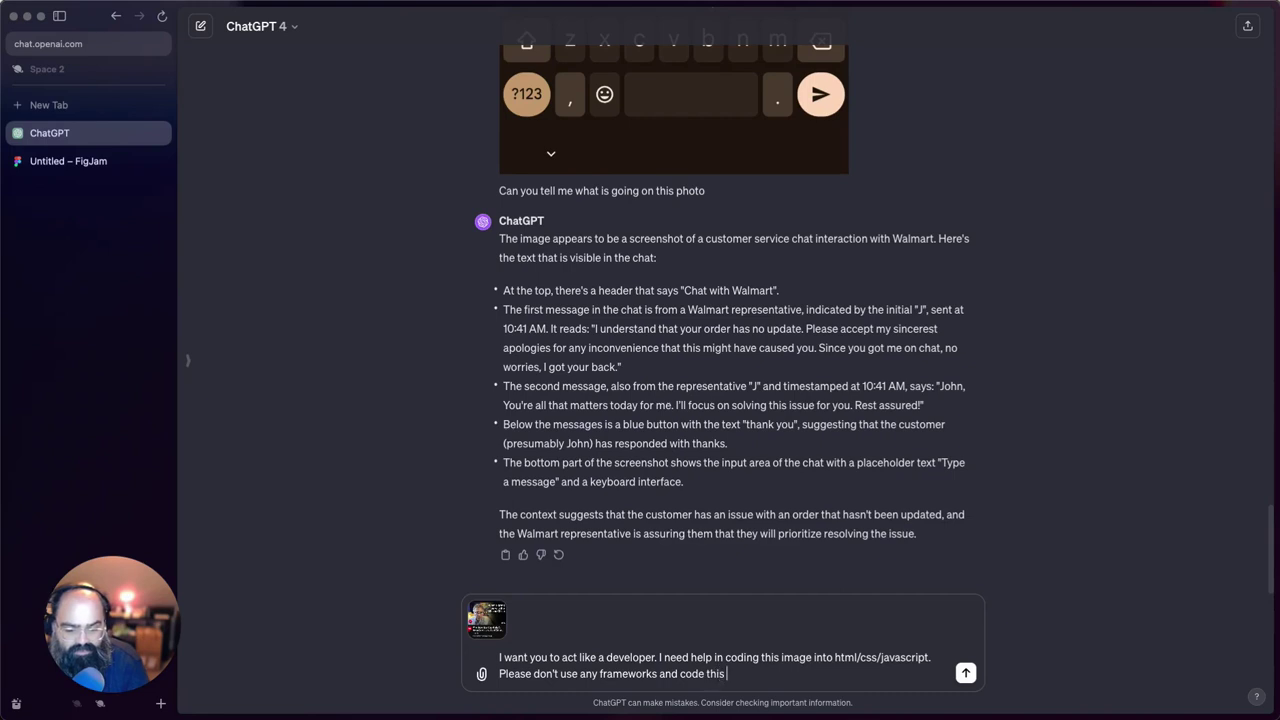
pyautogui.write(' th')
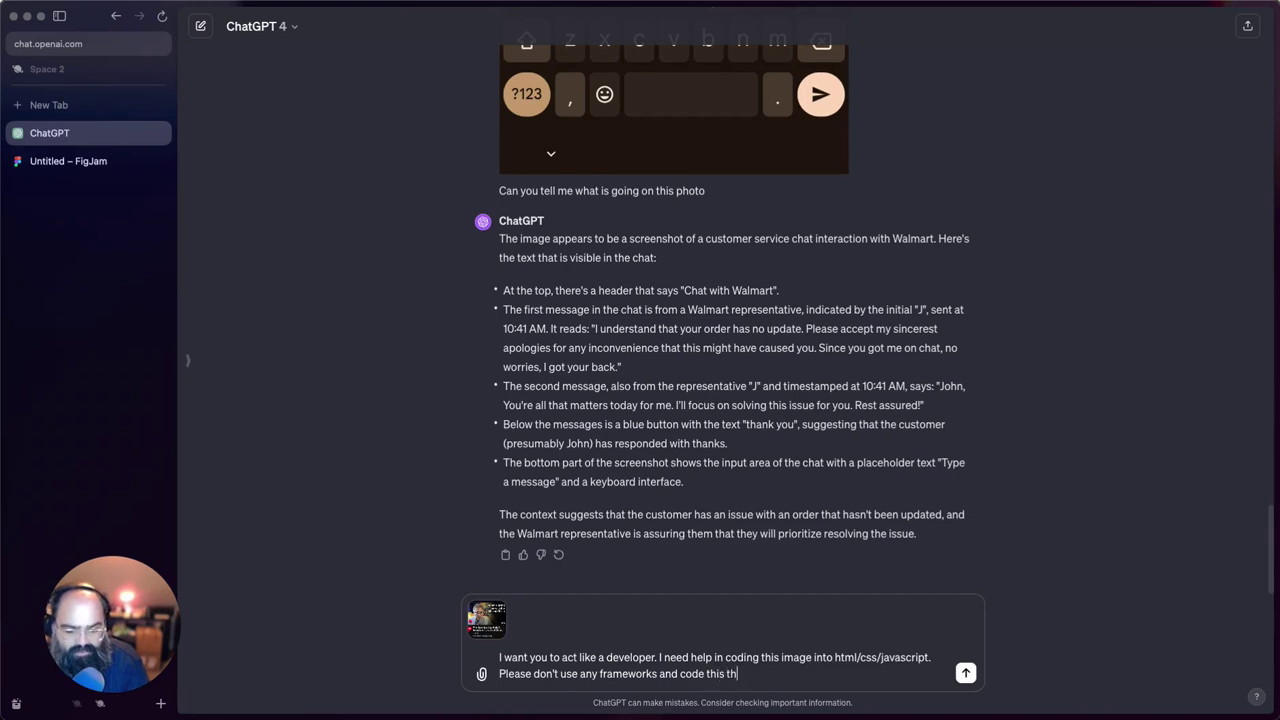
pyautogui.write('e best way you see fit. Please expla')
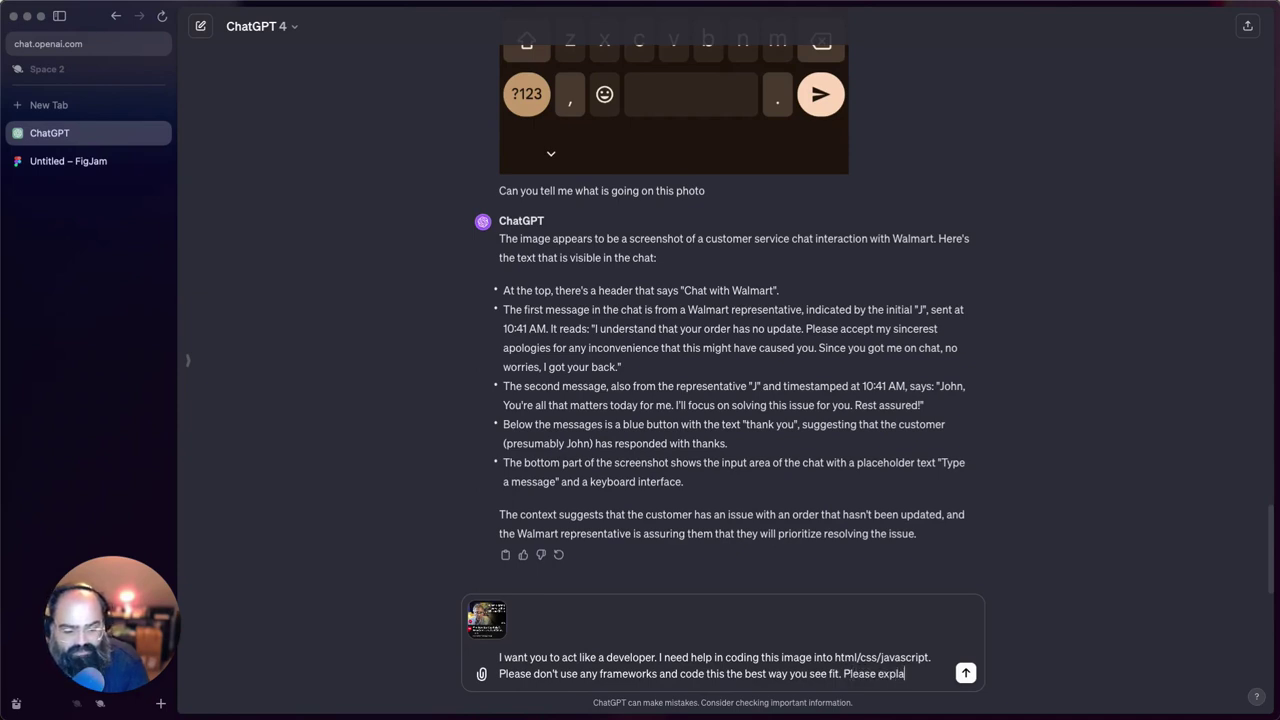
pyautogui.write('esi')
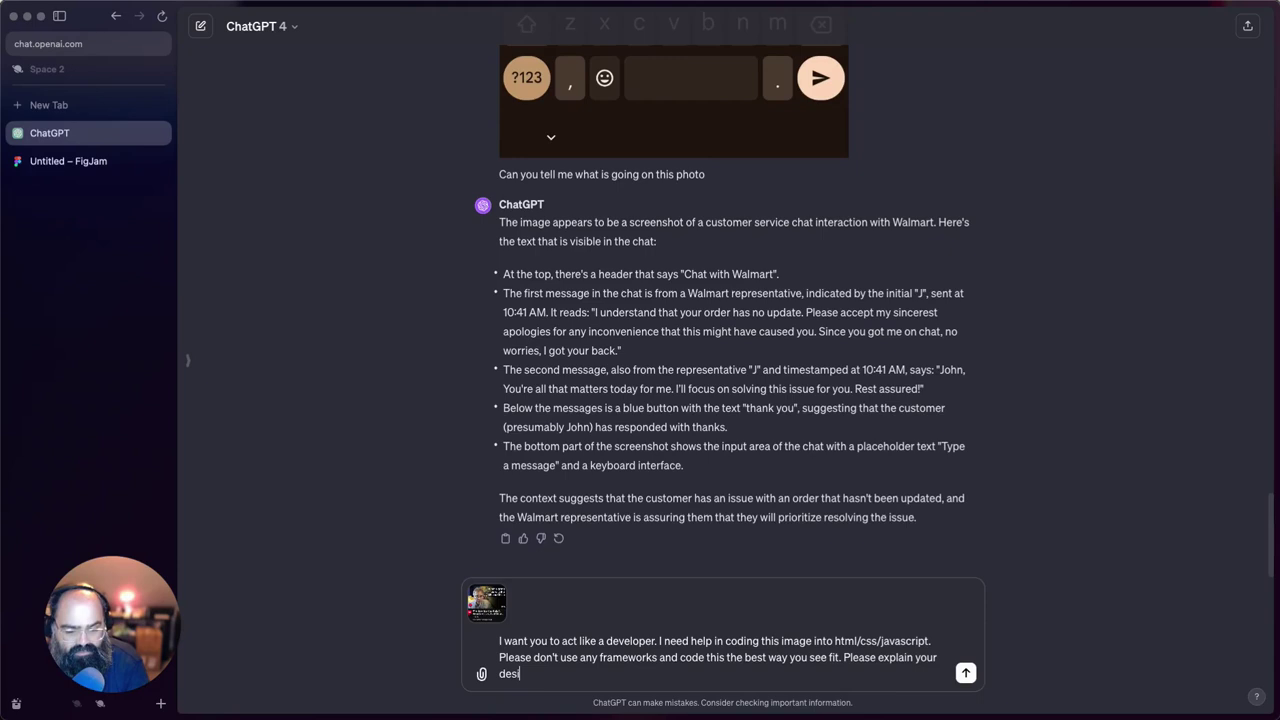
pyautogui.press('BackSpace')
pyautogui.write('ecisious')
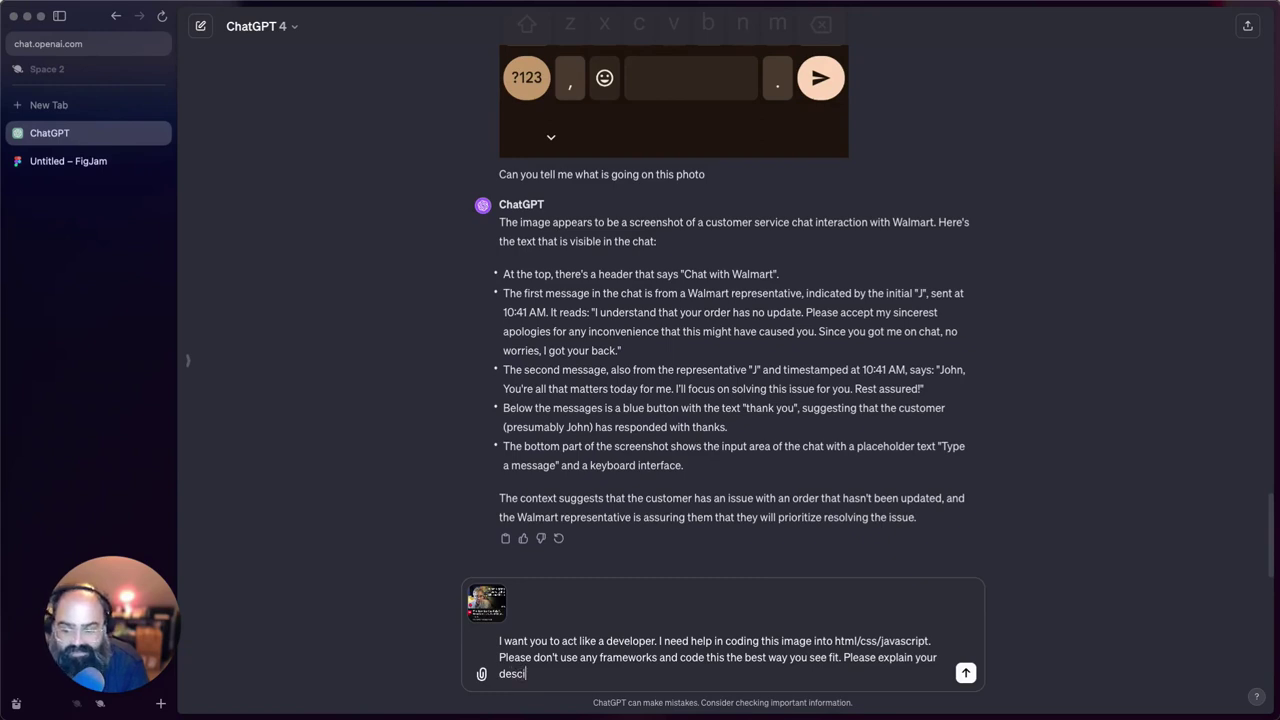
pyautogui.write('ous')
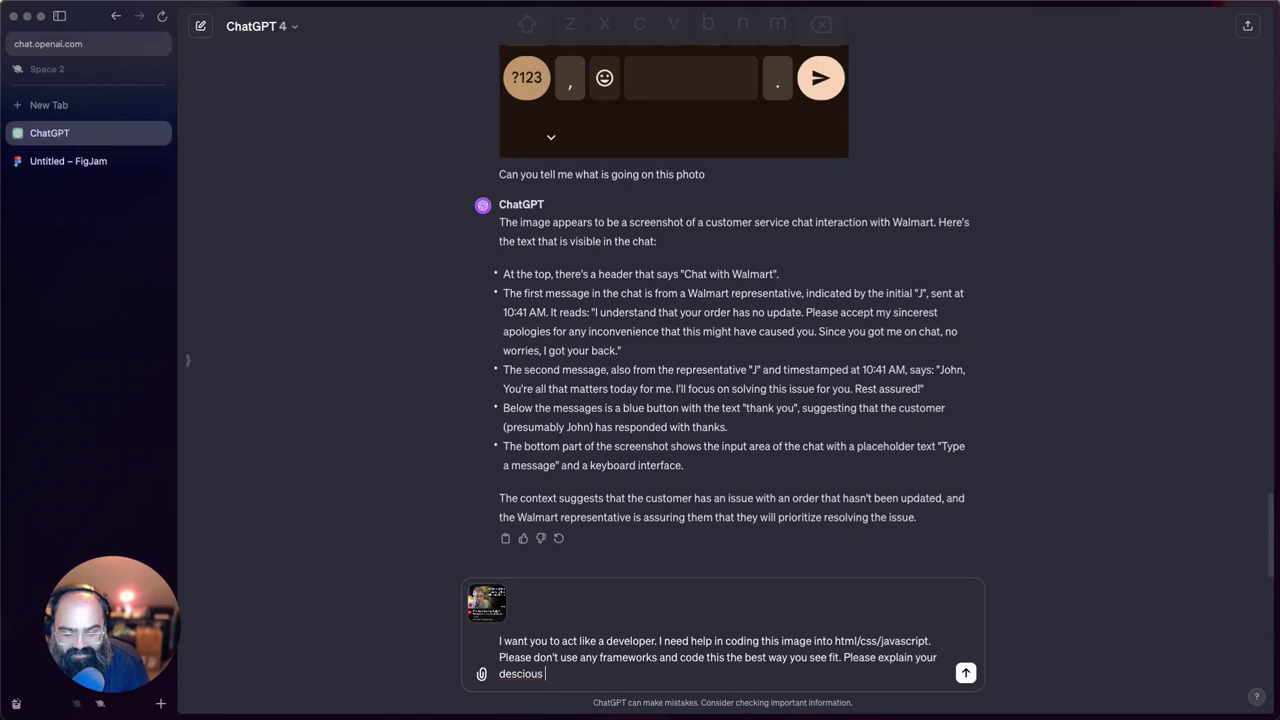
pyautogui.rightClick(530, 670)
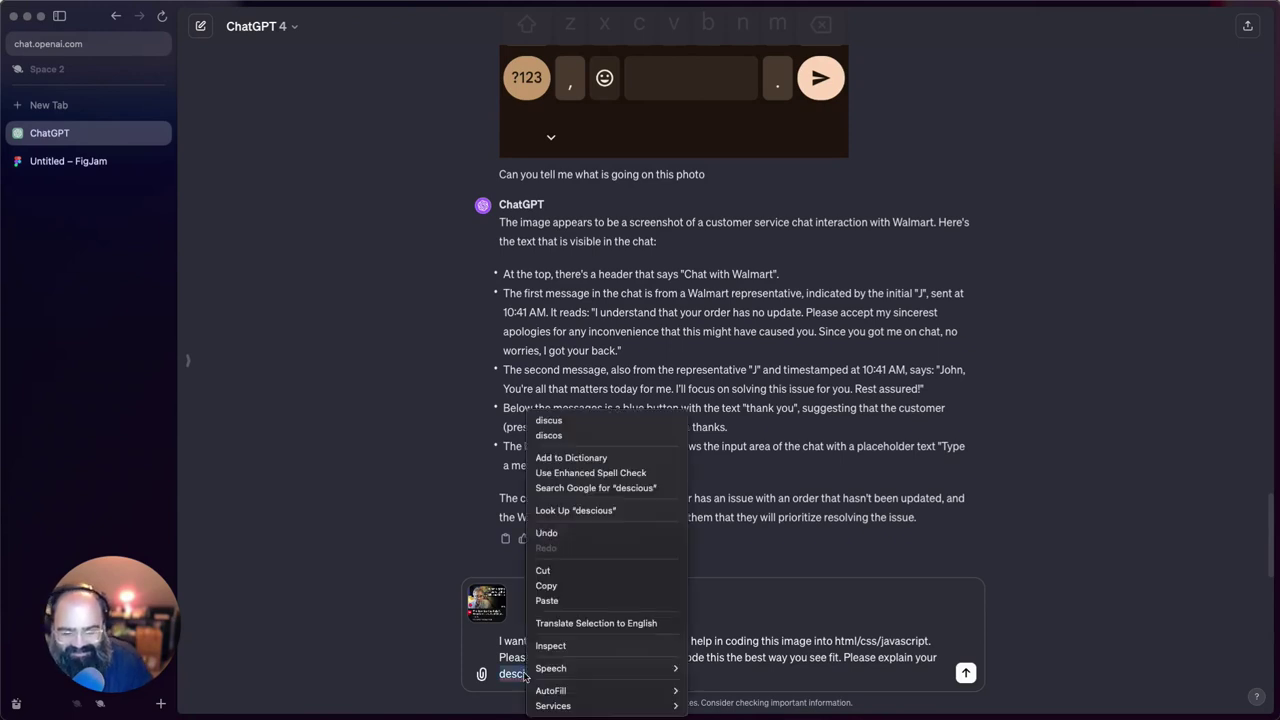
pyautogui.click(505, 674)
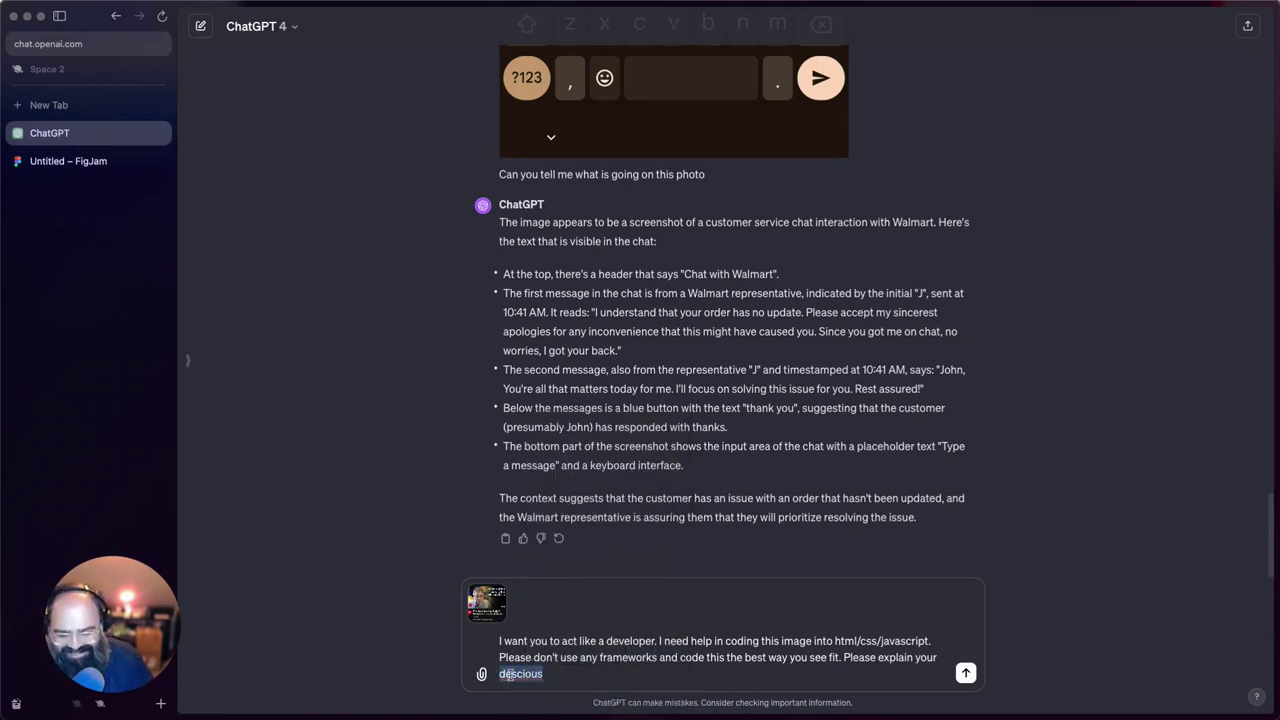
pyautogui.write('dec')
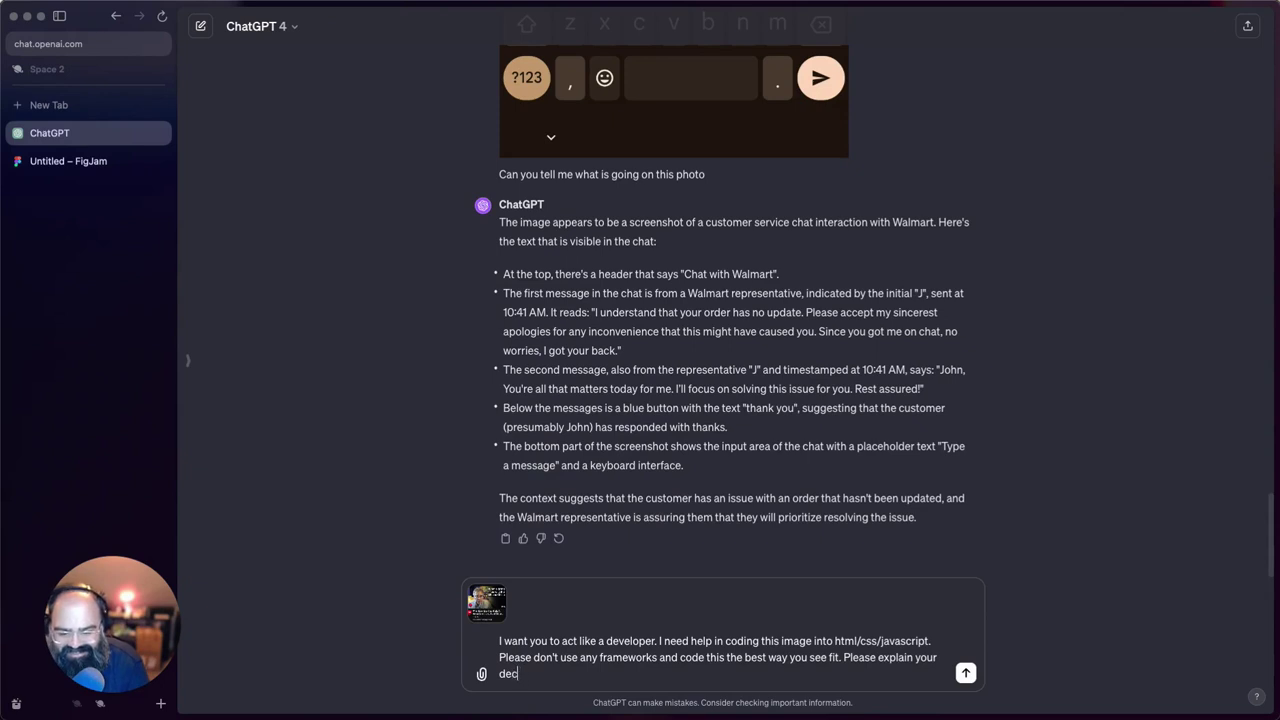
pyautogui.write('isions')
# Send the coding request and scroll through the returned HTML/CSS answer
pyautogui.press('Return')
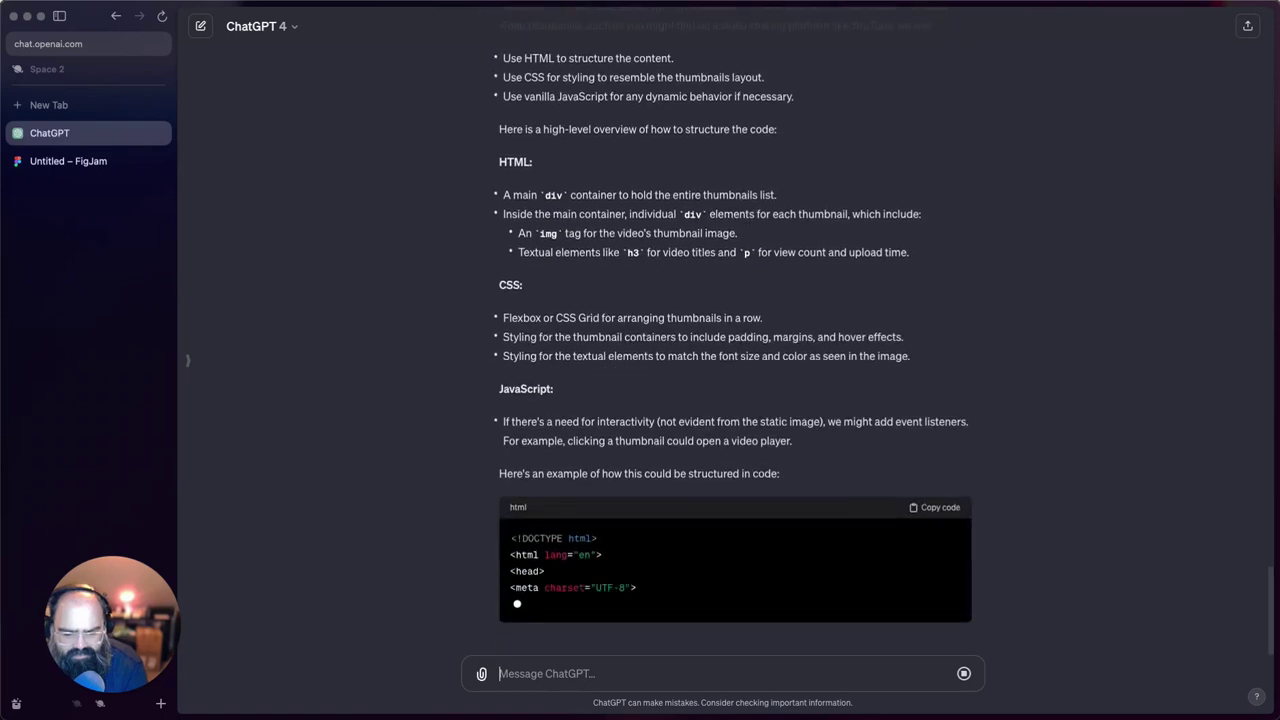
pyautogui.scroll(3, 624, 300)
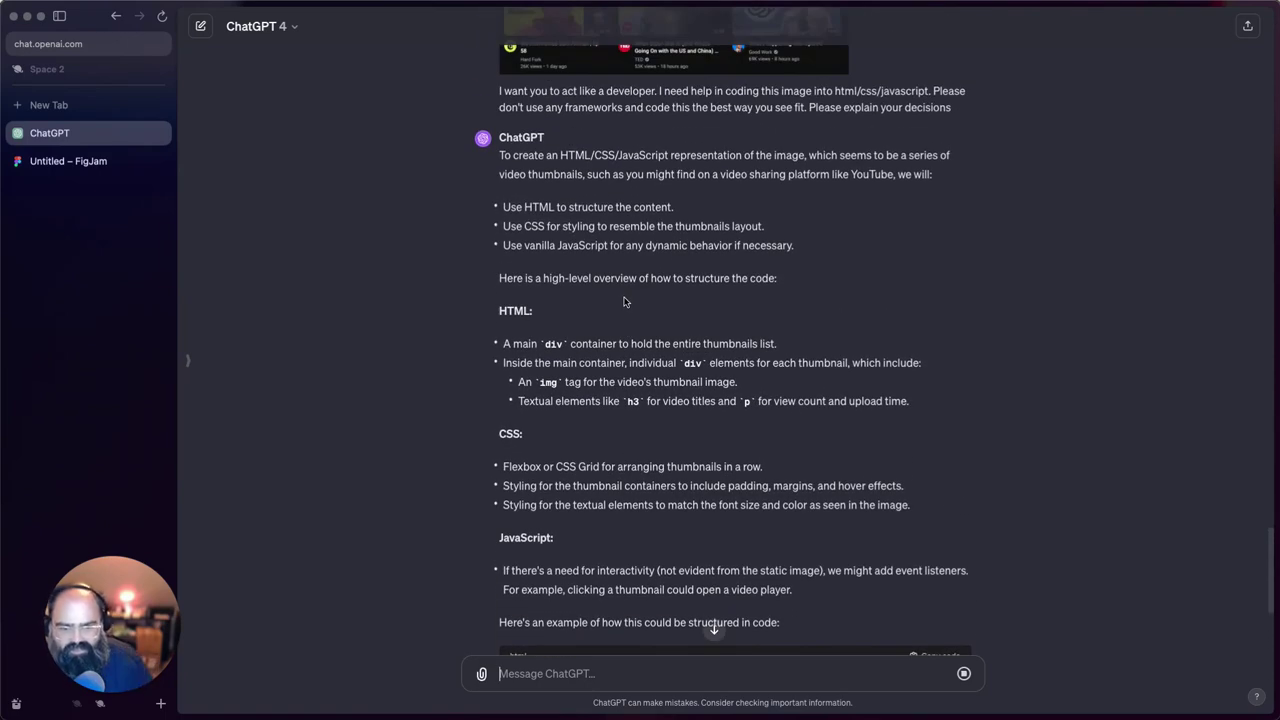
pyautogui.scroll(-5, 624, 300)
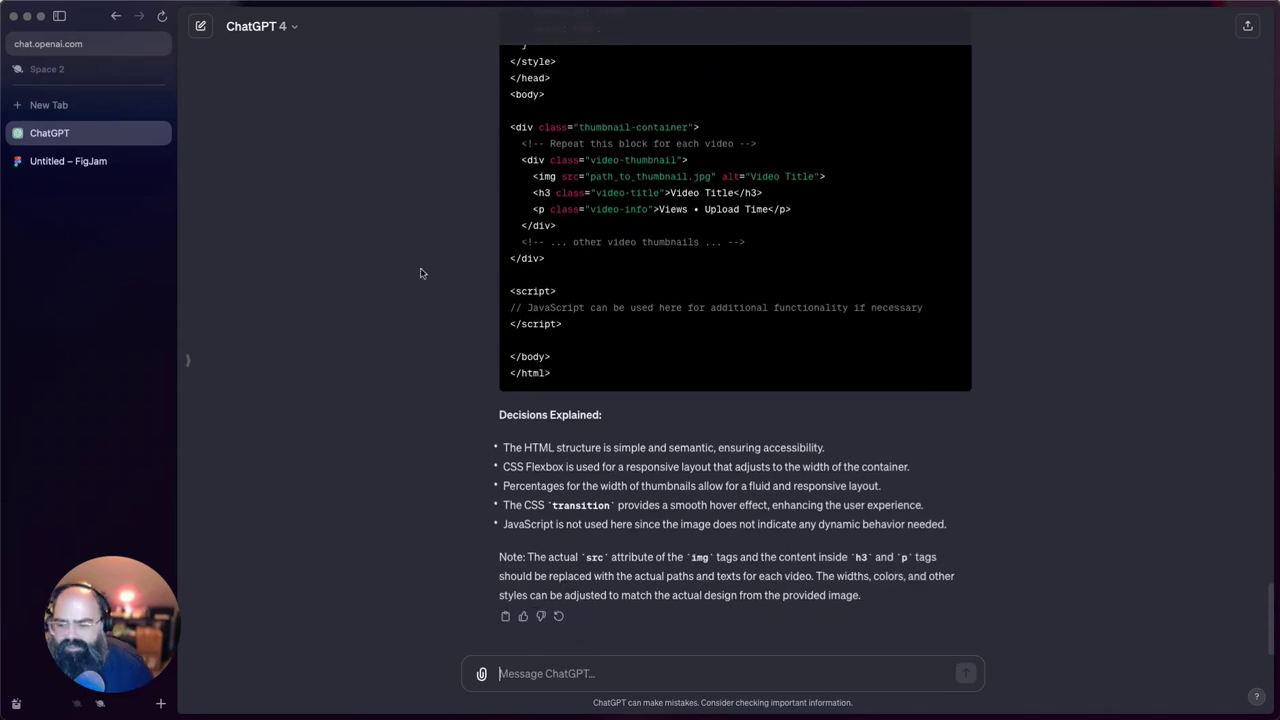
# Start a new CodePen pen in a new tab and copy ChatGPT's HTML code
pyautogui.click(76, 104)
pyautogui.write('codep')
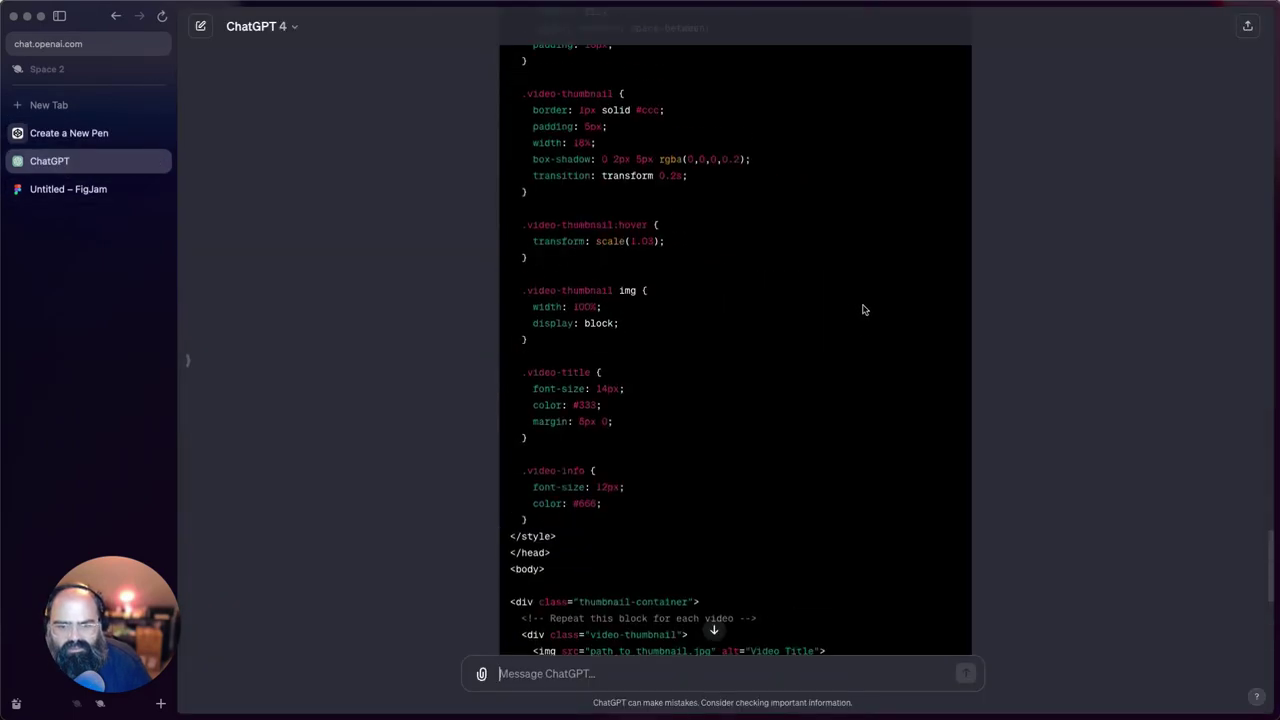
pyautogui.click(922, 328)
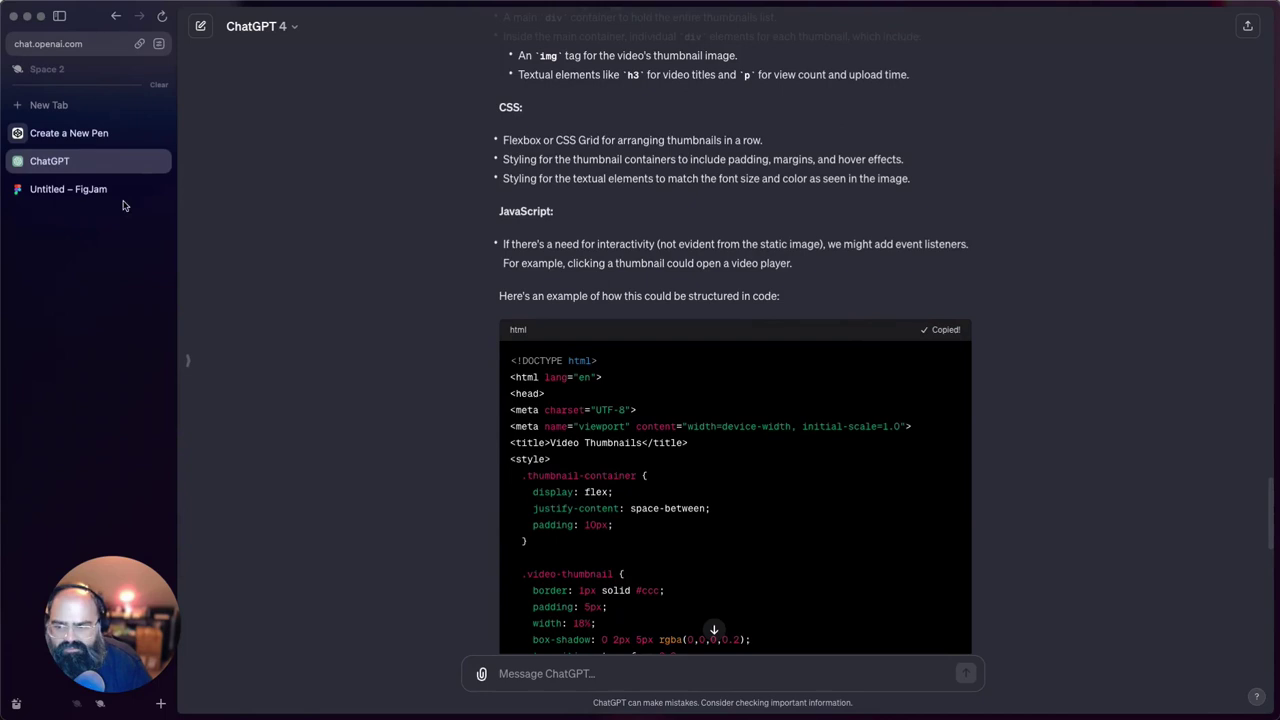
# Paste the thumbnail HTML into the CodePen HTML panel and select the img src attribute
pyautogui.click(69, 133)
pyautogui.hotkey('ctrl', 'v')
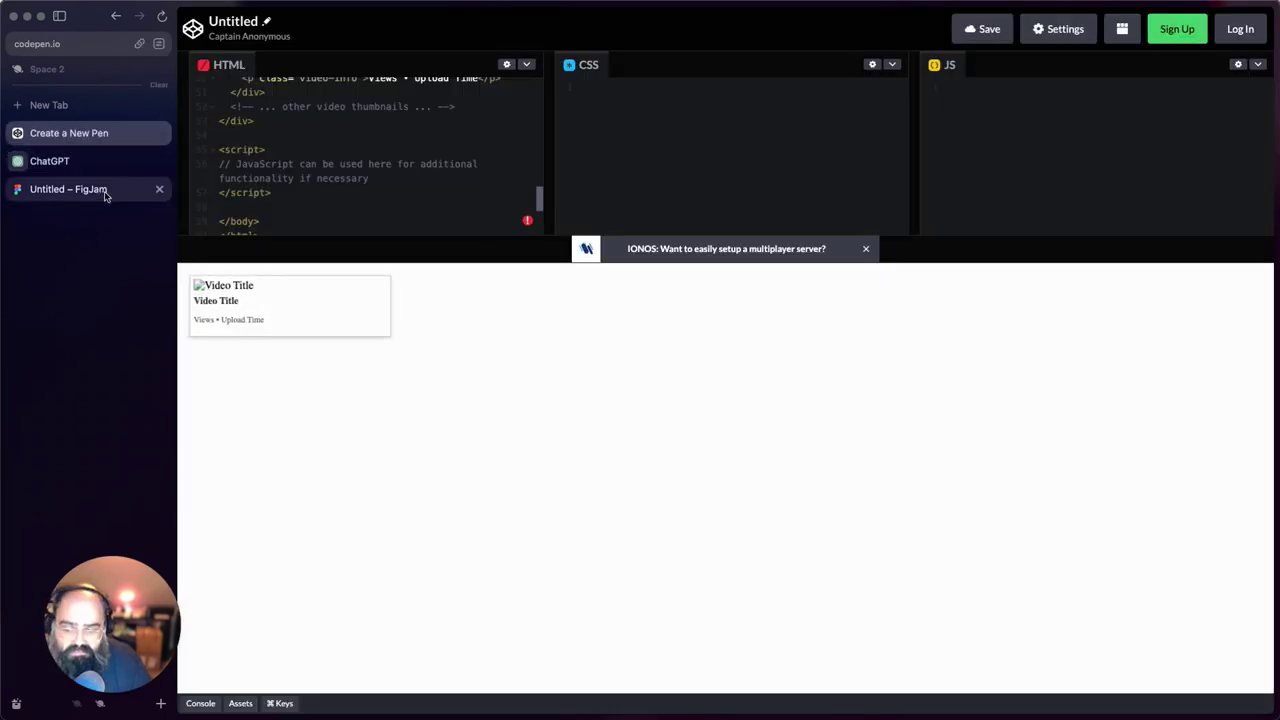
pyautogui.scroll(10, 329, 200)
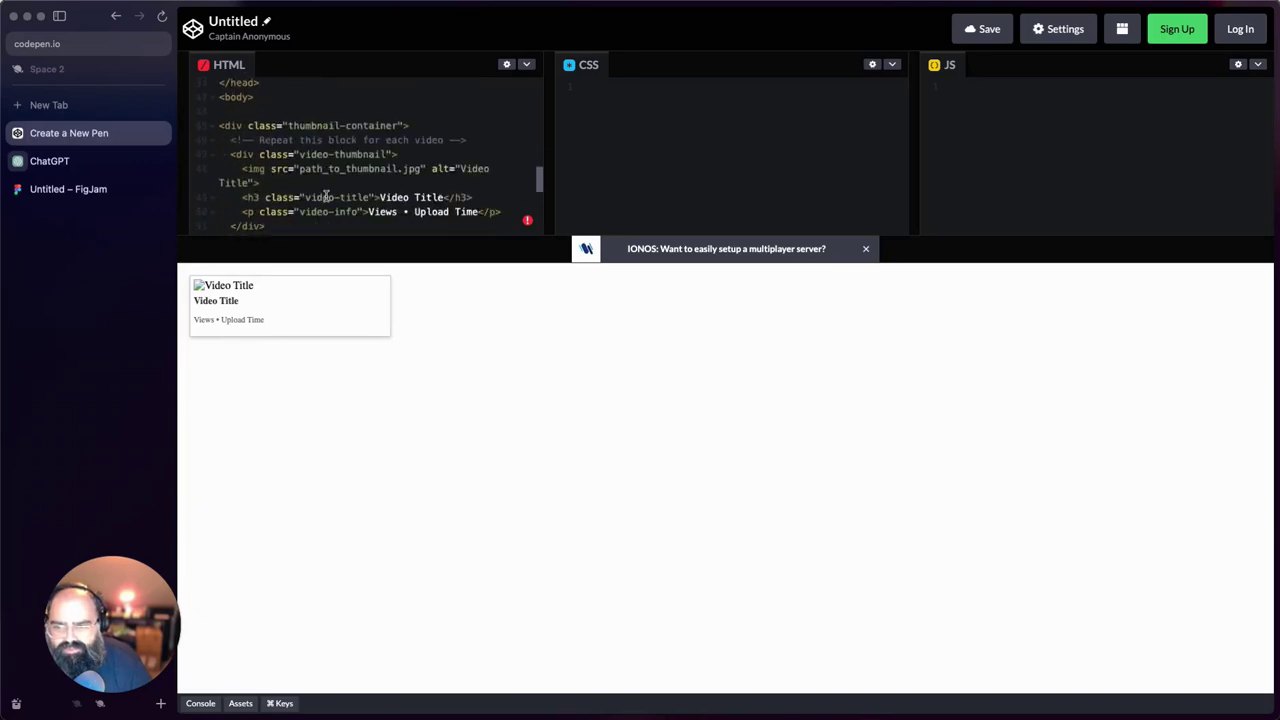
pyautogui.moveTo(270, 168); pyautogui.dragTo(426, 168)
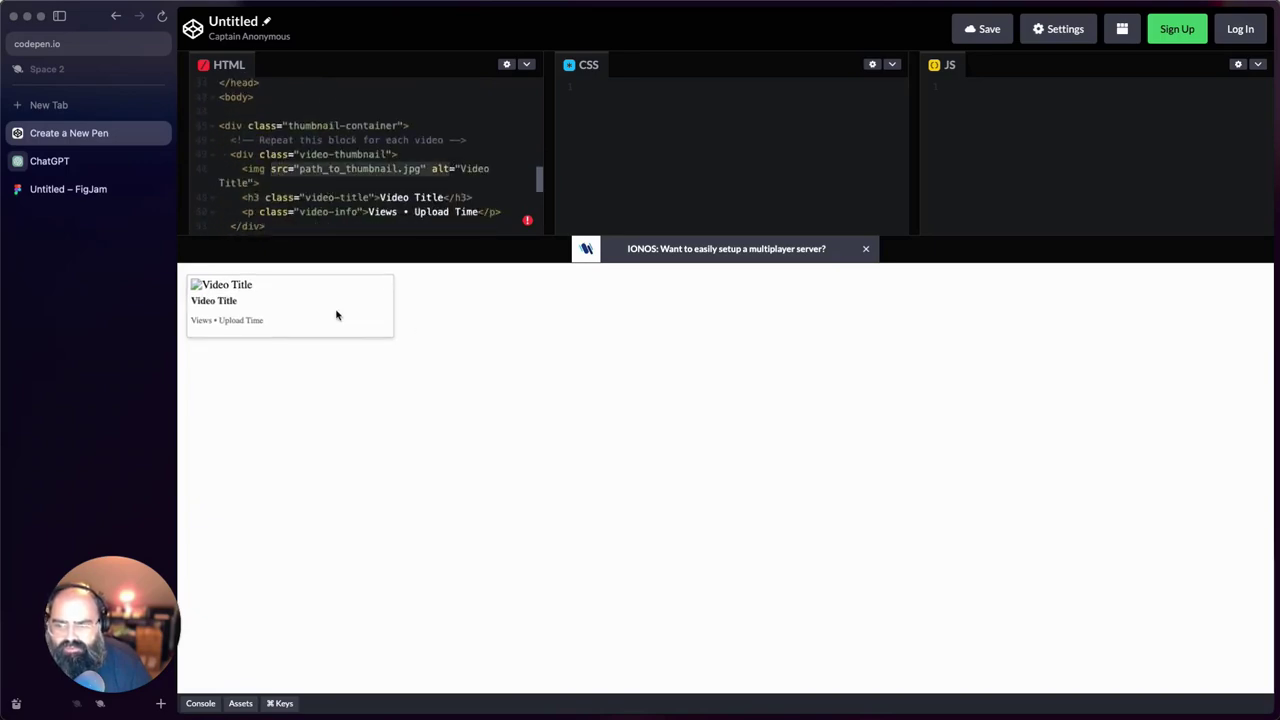
# Review the earlier thumbnails image, then attach the 5.26.18 AM screenshot
pyautogui.click(70, 160)
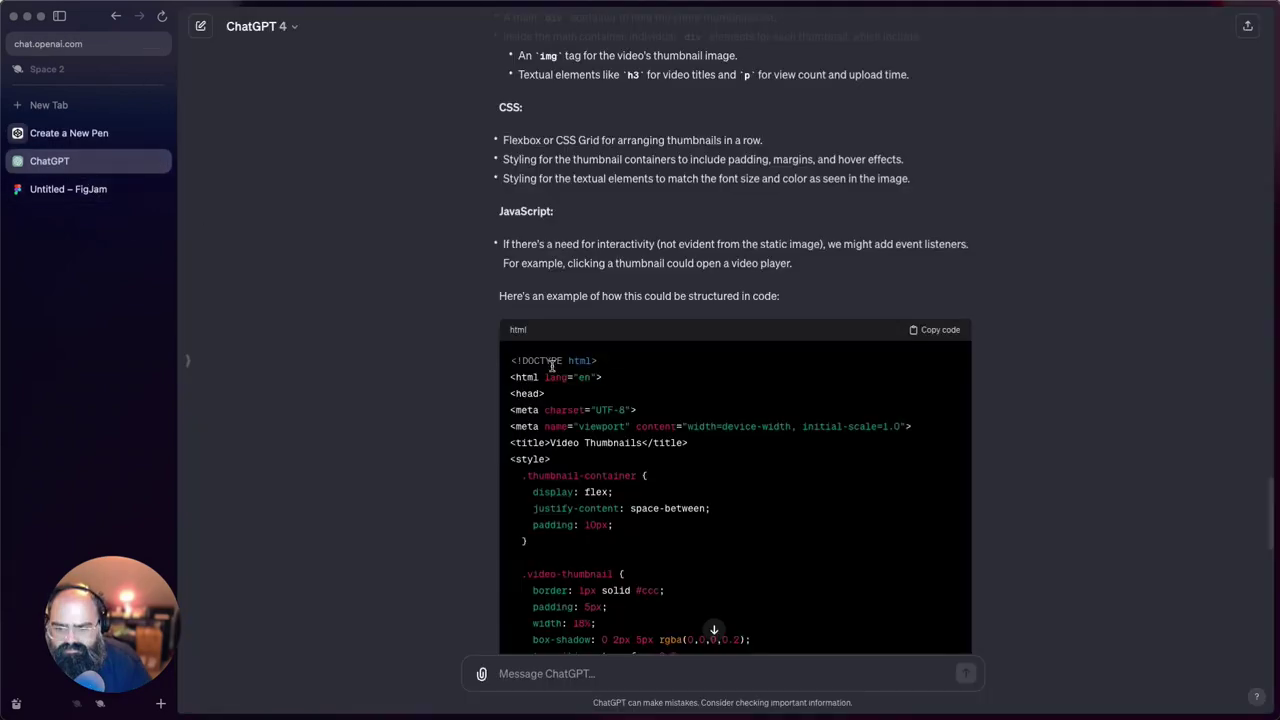
pyautogui.scroll(10, 551, 366)
pyautogui.click(559, 474)
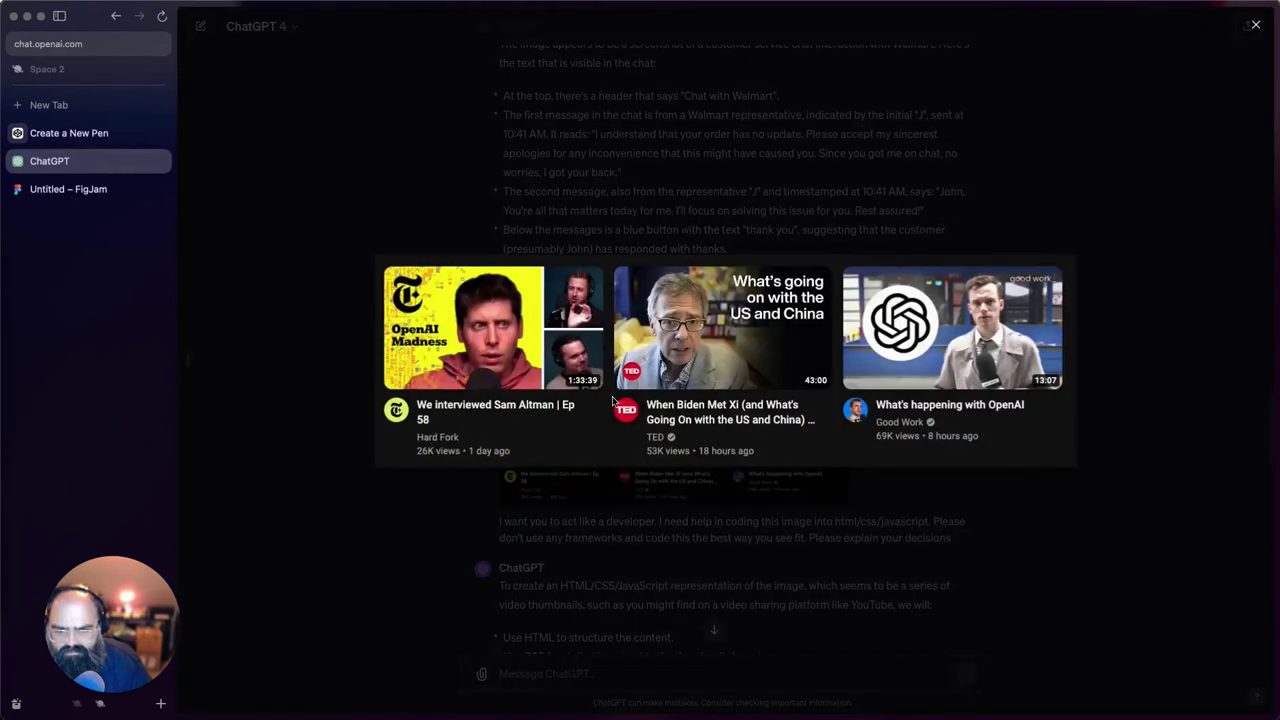
pyautogui.click(745, 497)
pyautogui.scroll(-15, 735, 485)
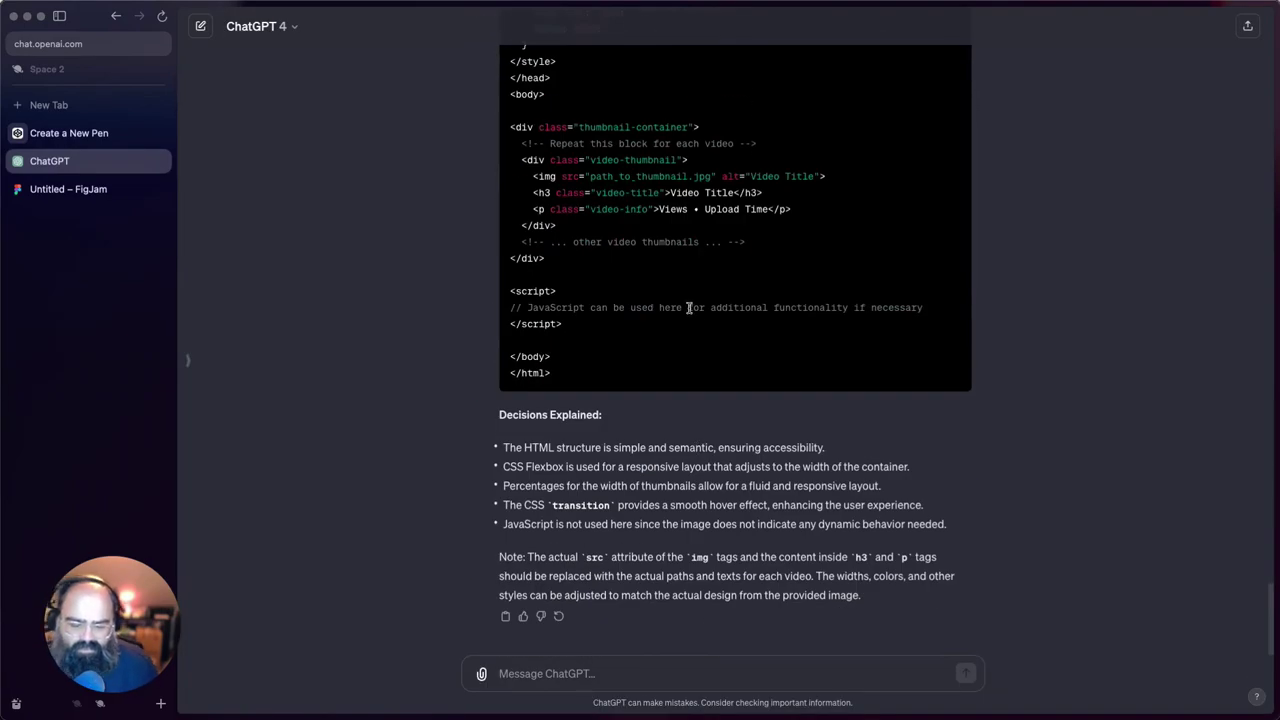
pyautogui.click(481, 673)
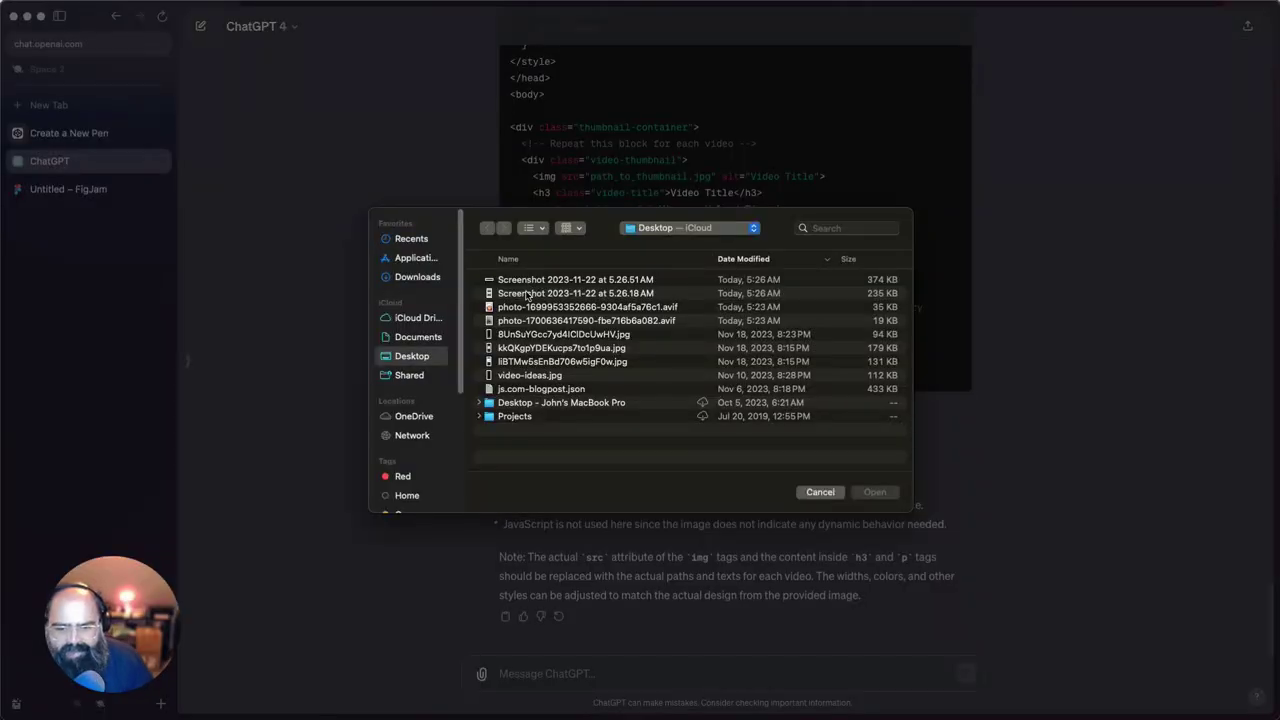
pyautogui.doubleClick(527, 293)
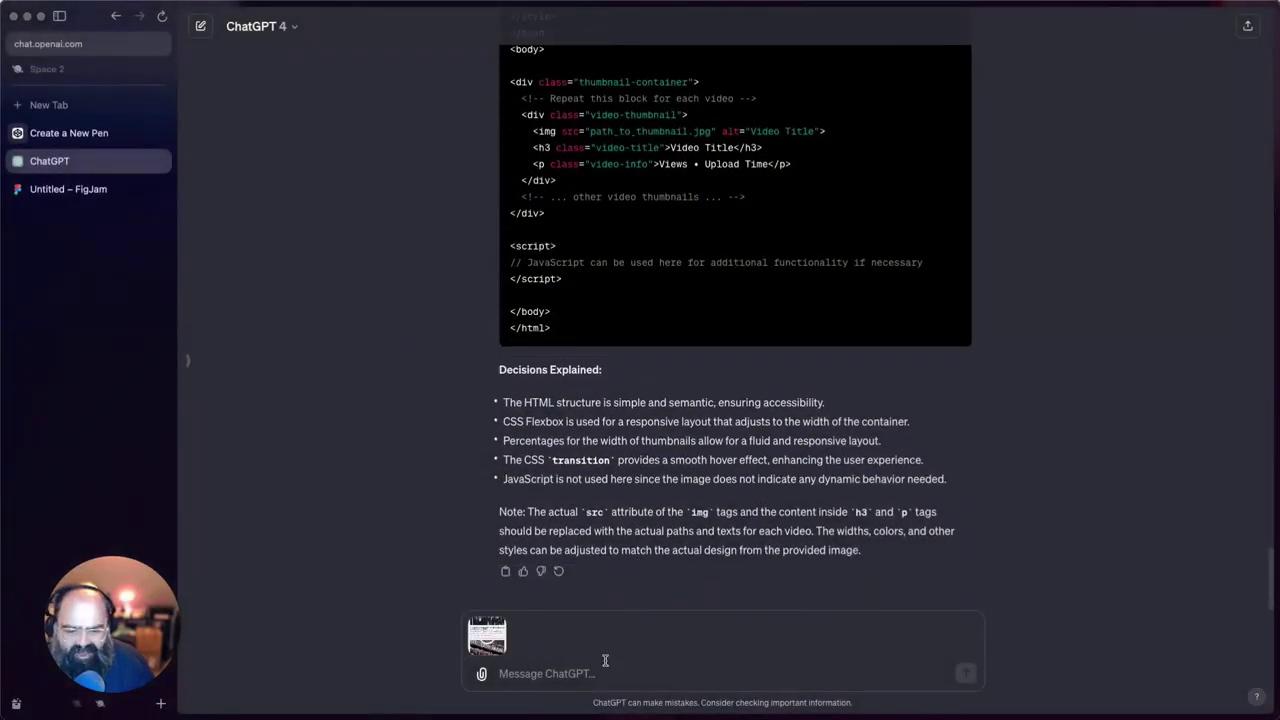
# Resend the earlier prompt using 'I want you to use Tailwind css for all css' and copy the code
pyautogui.scroll(15, 643, 428)
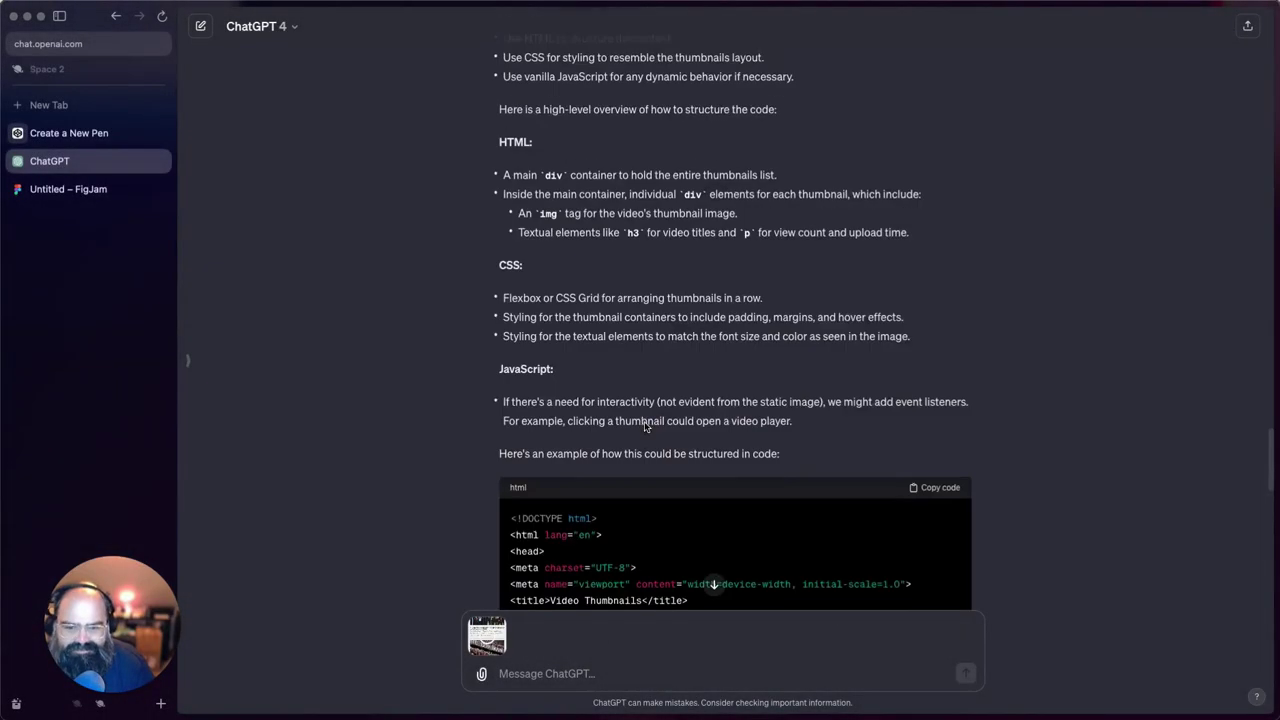
pyautogui.scroll(5, 643, 428)
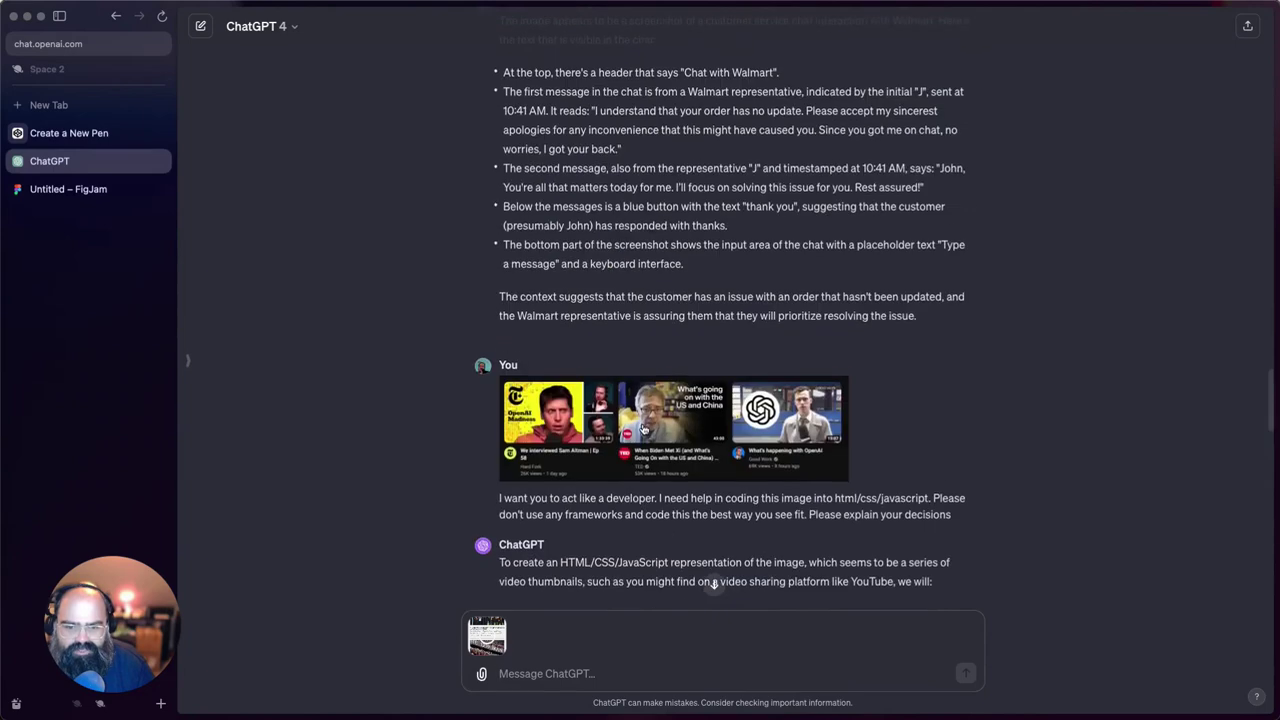
pyautogui.tripleClick(586, 505)
pyautogui.hotkey('ctrl', 'c')
pyautogui.scroll(-20, 607, 558)
pyautogui.hotkey('ctrl', 'v')
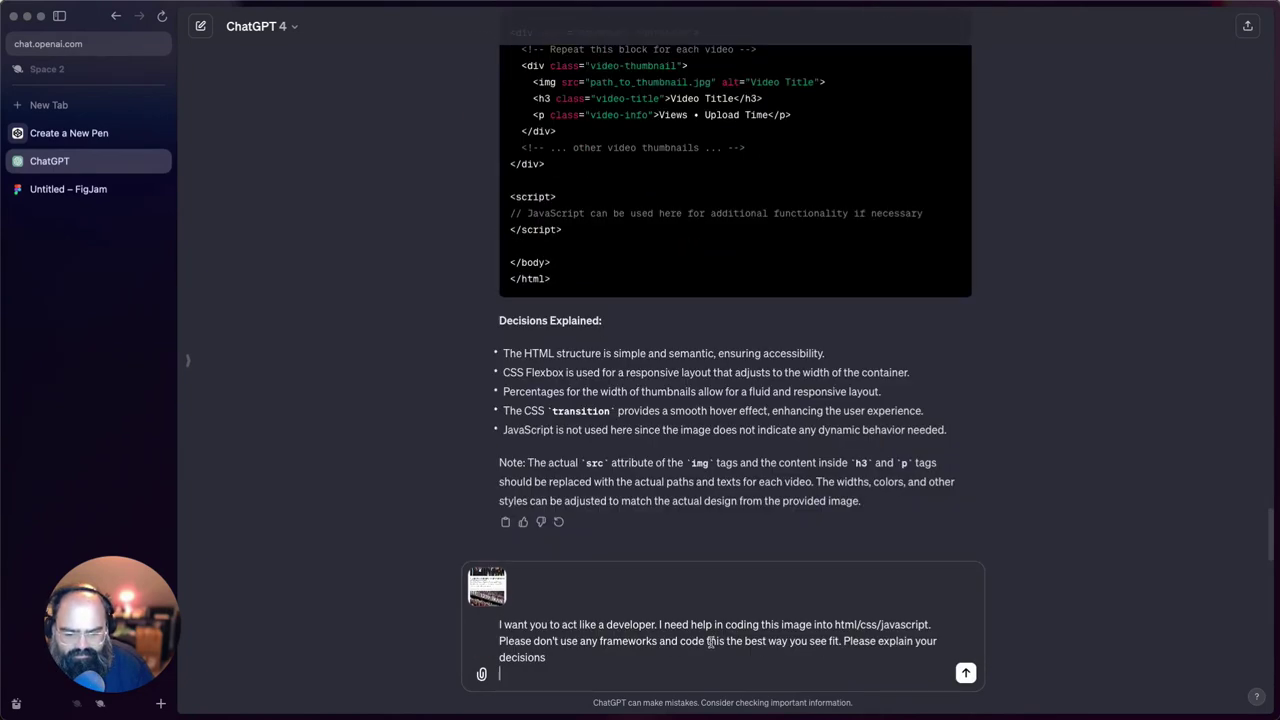
pyautogui.moveTo(839, 641); pyautogui.dragTo(511, 638)
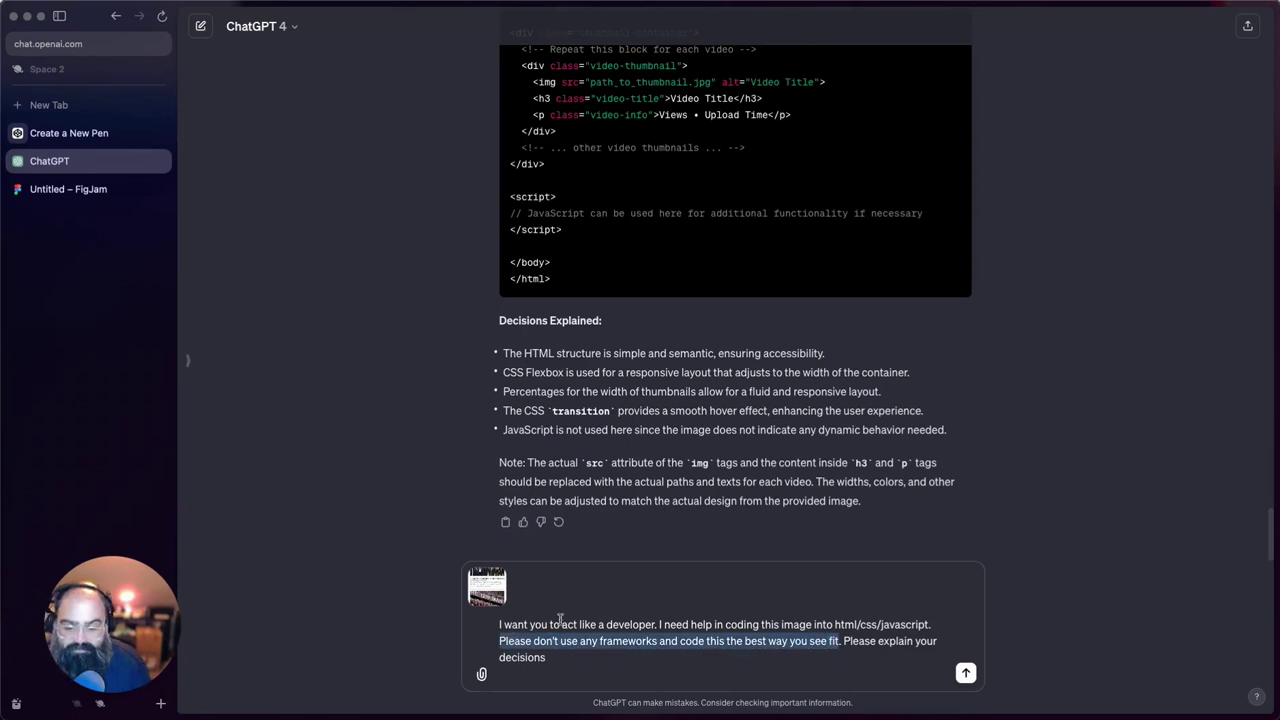
pyautogui.write('I want you to u')
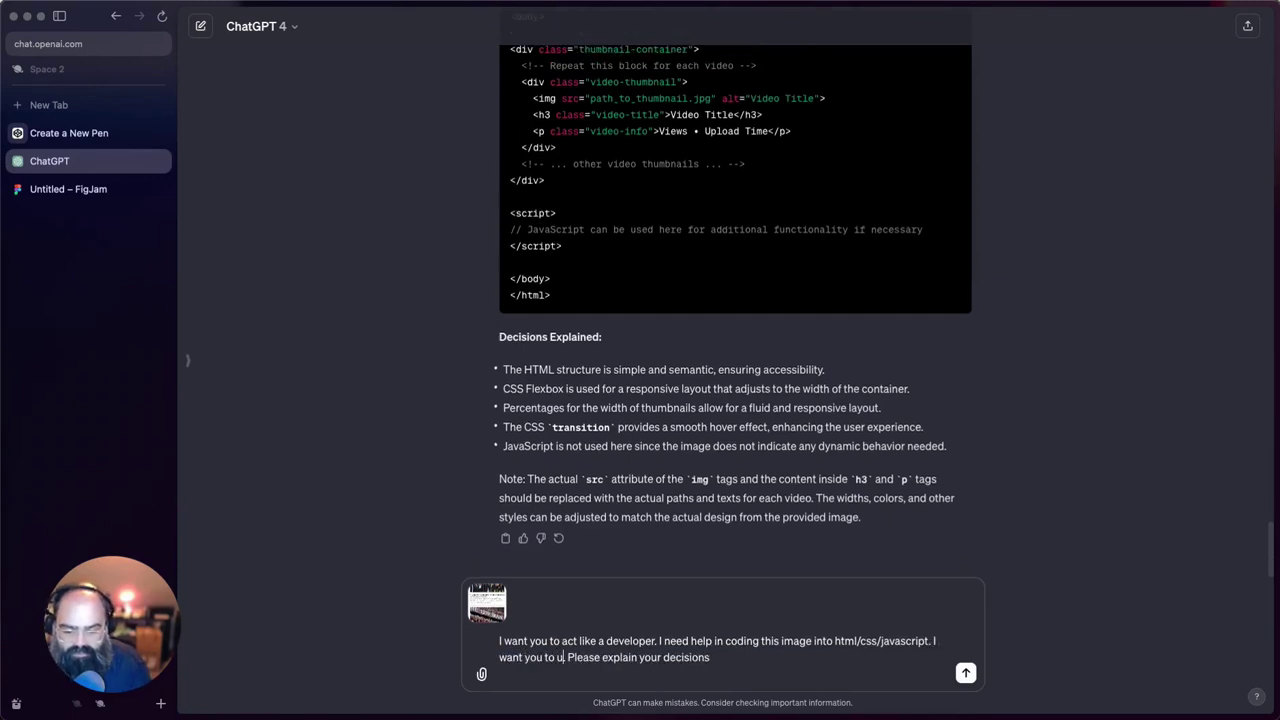
pyautogui.write('se Tailwind c')
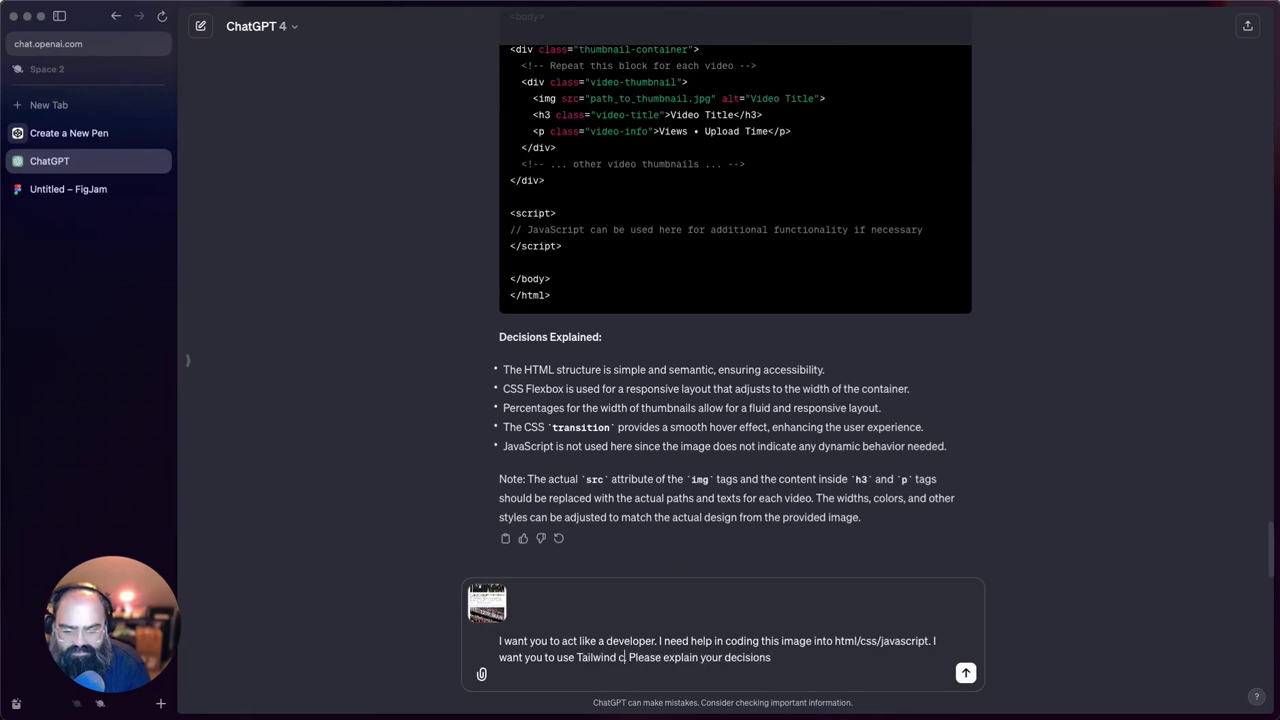
pyautogui.write('ss for a')
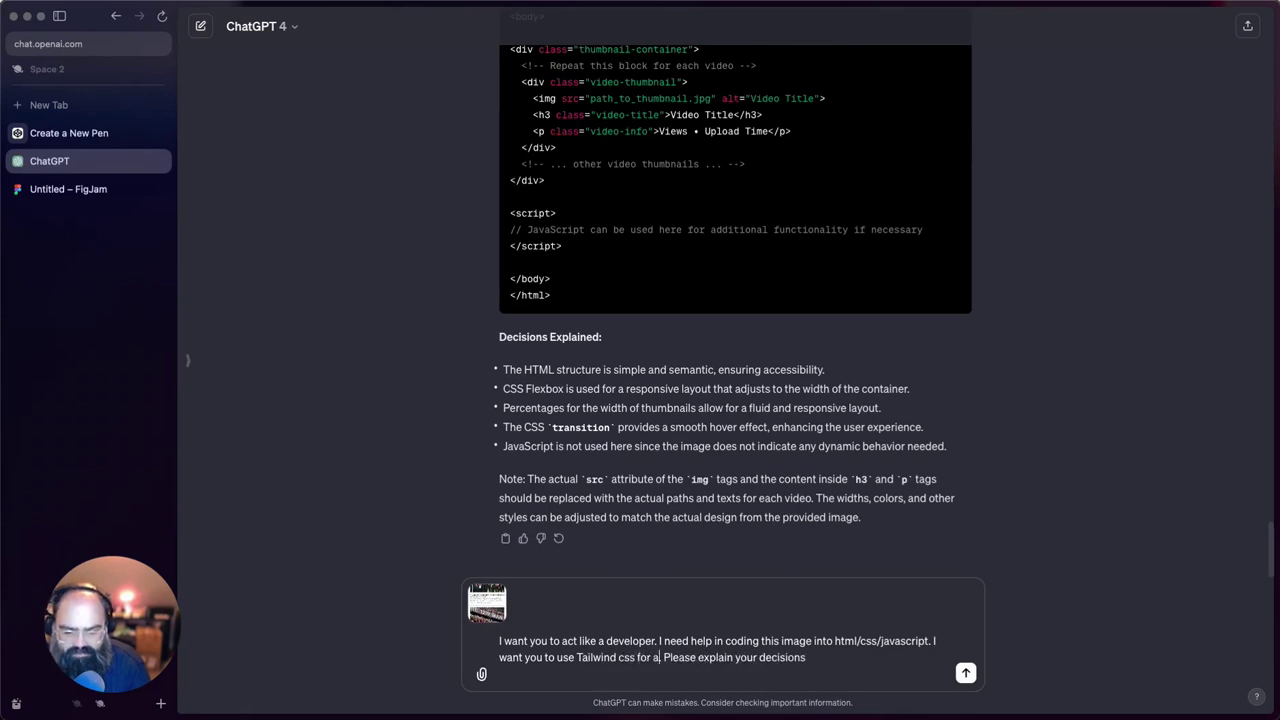
pyautogui.write('ll css')
pyautogui.press('Return')
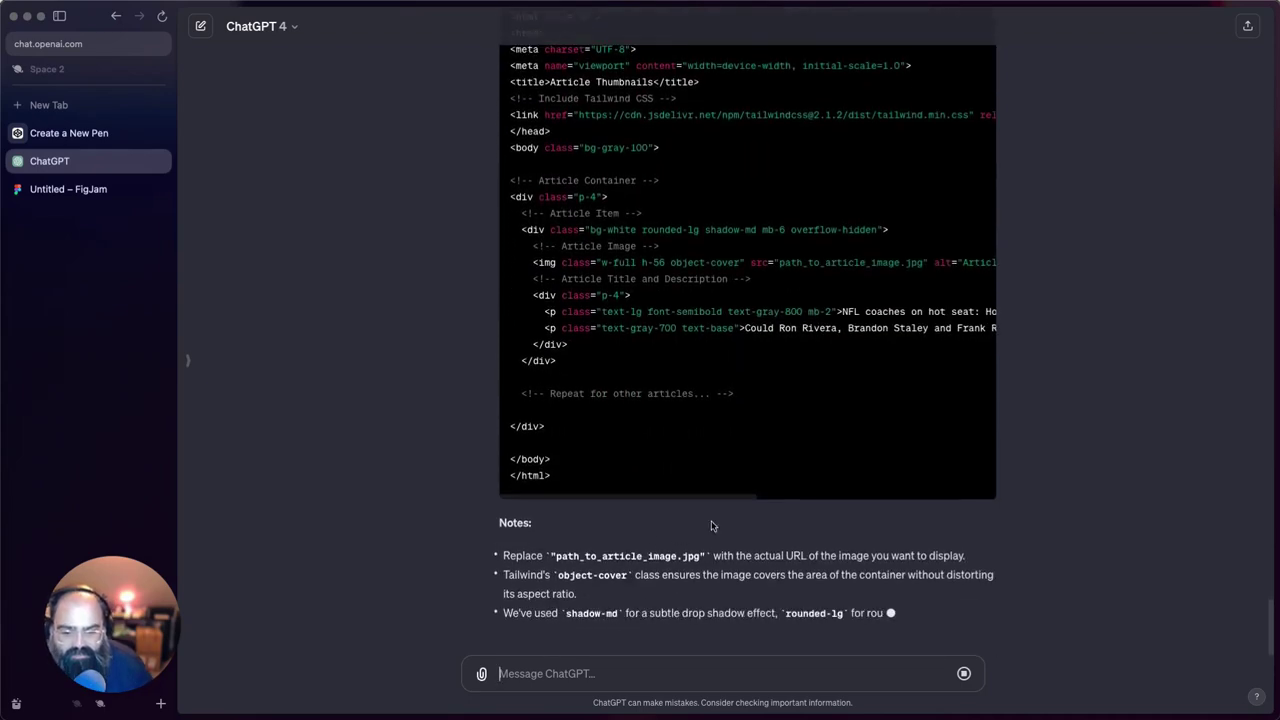
pyautogui.scroll(10, 877, 534)
pyautogui.click(961, 551)
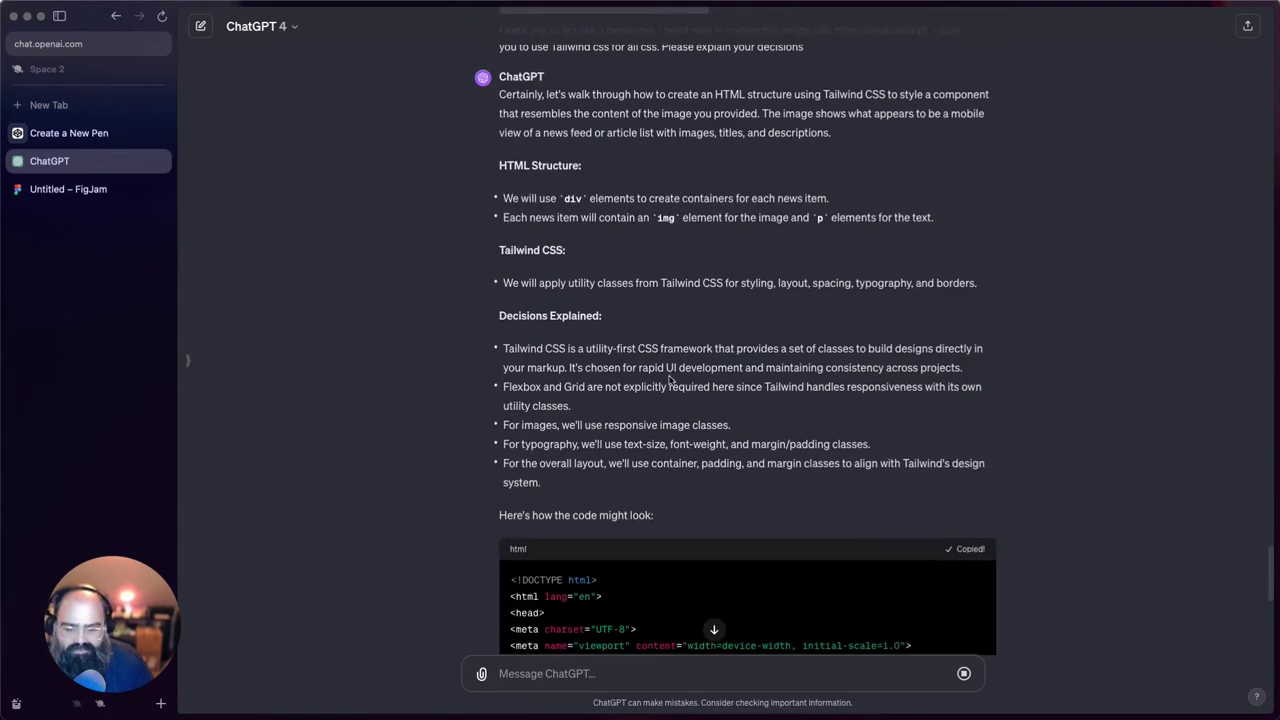
# Replace the CodePen HTML with the copied Tailwind code
pyautogui.click(50, 133)
pyautogui.hotkey('ctrl', 'a')
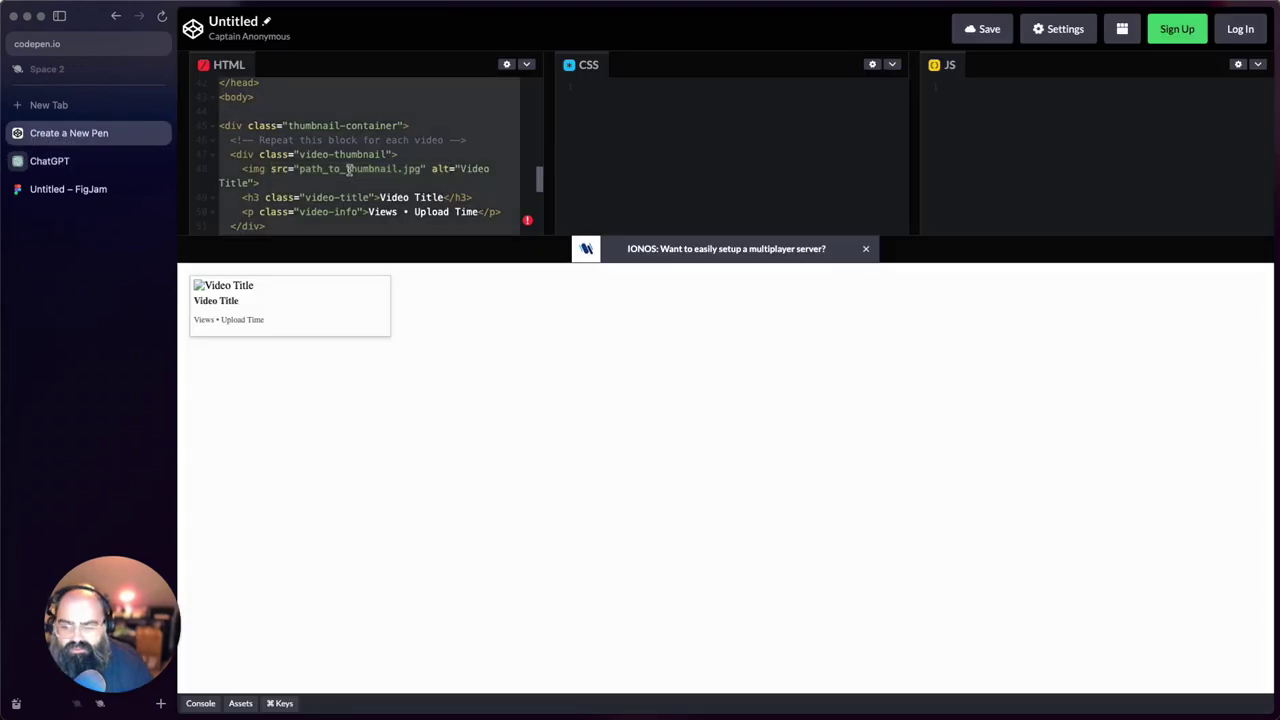
pyautogui.hotkey('ctrl', 'v')
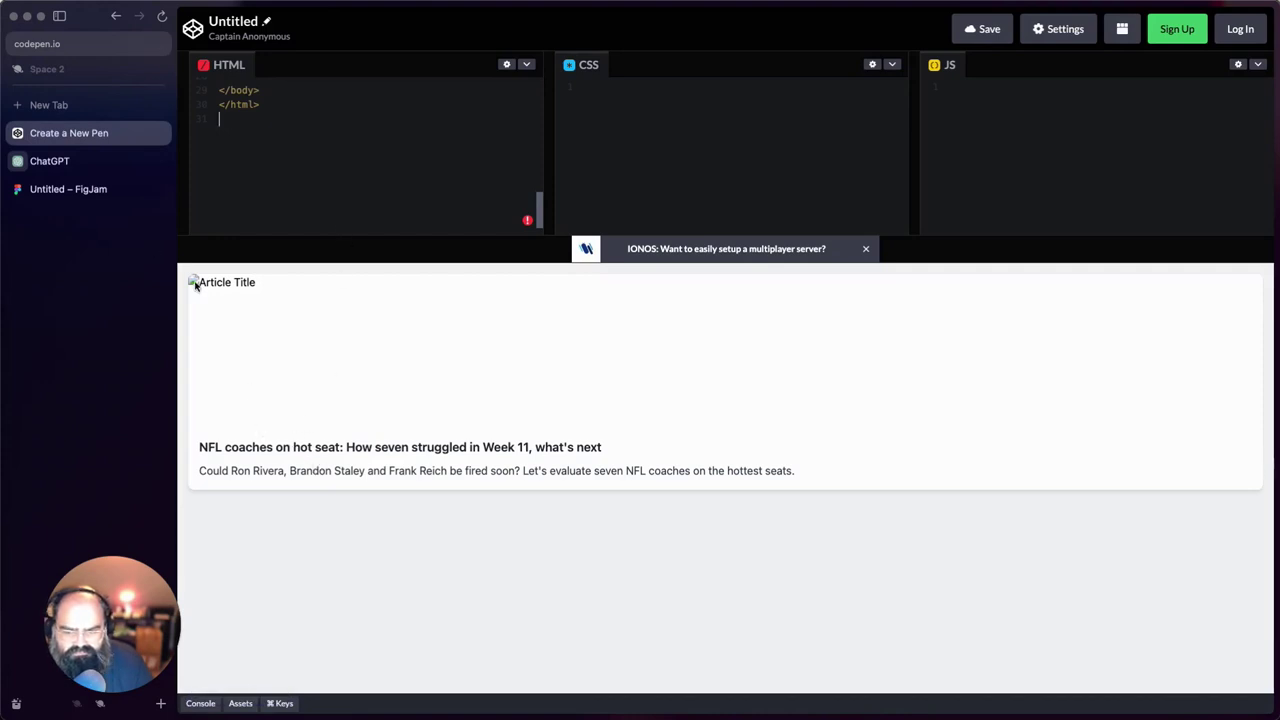
# Compare the NFL article card preview with ChatGPT's answer and scroll to its Notes
pyautogui.click(49, 161)
pyautogui.scroll(-10, 578, 487)
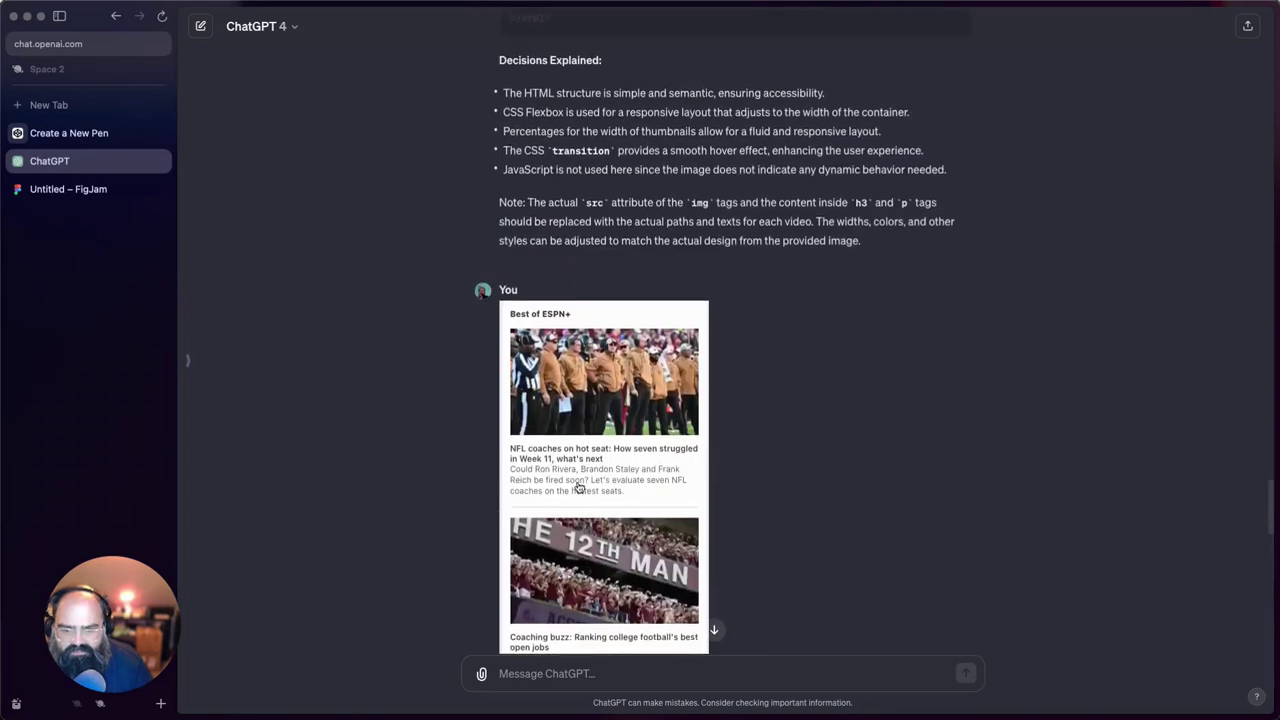
pyautogui.click(49, 133)
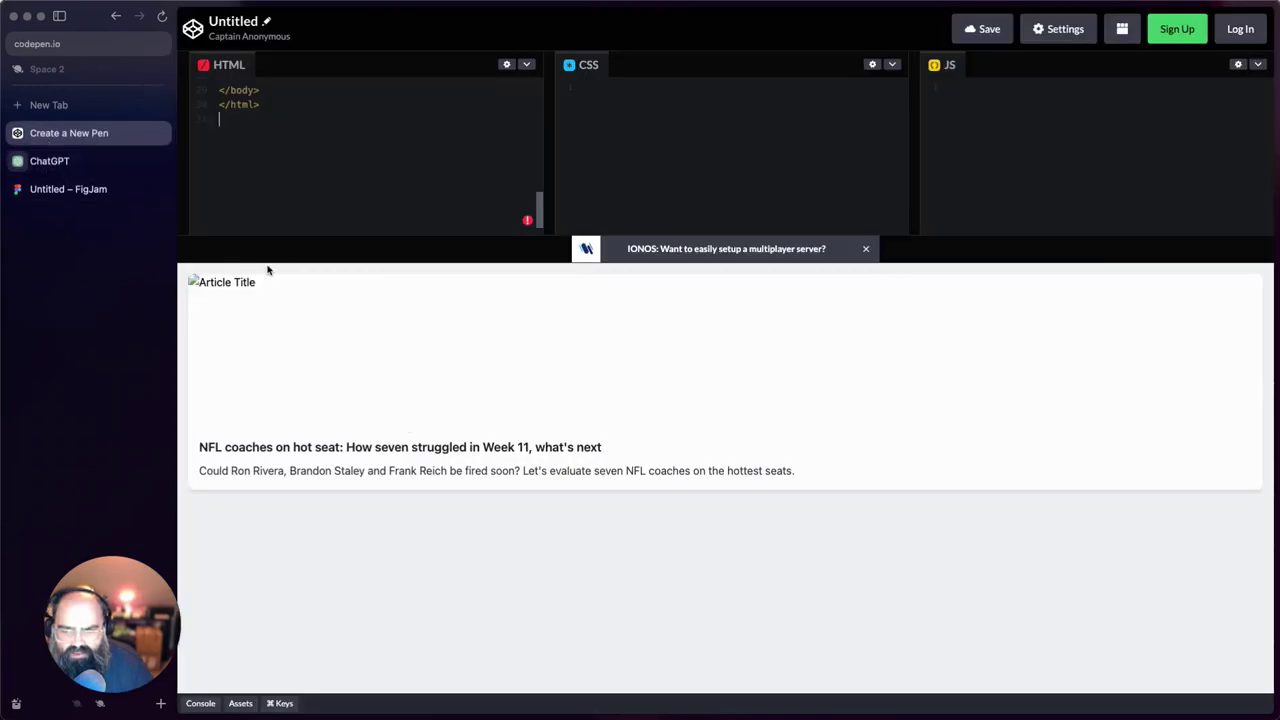
pyautogui.scroll(10, 290, 208)
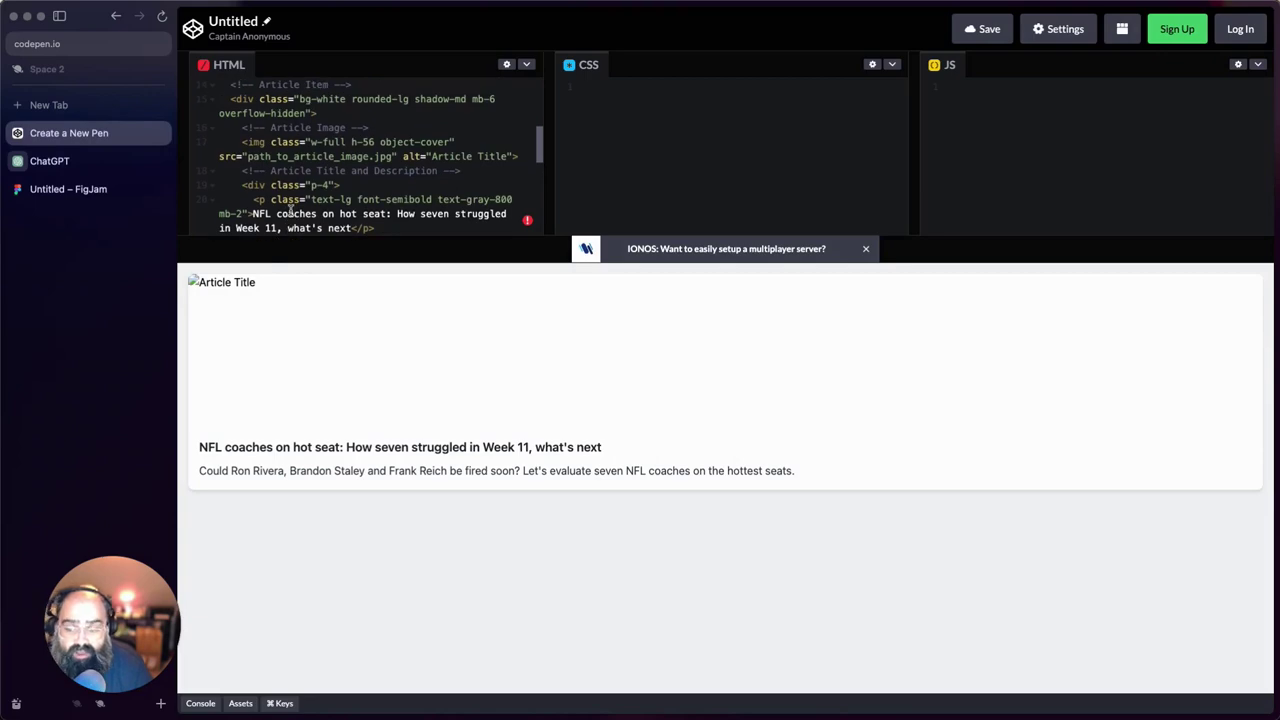
pyautogui.click(67, 172)
pyautogui.scroll(-10, 432, 478)
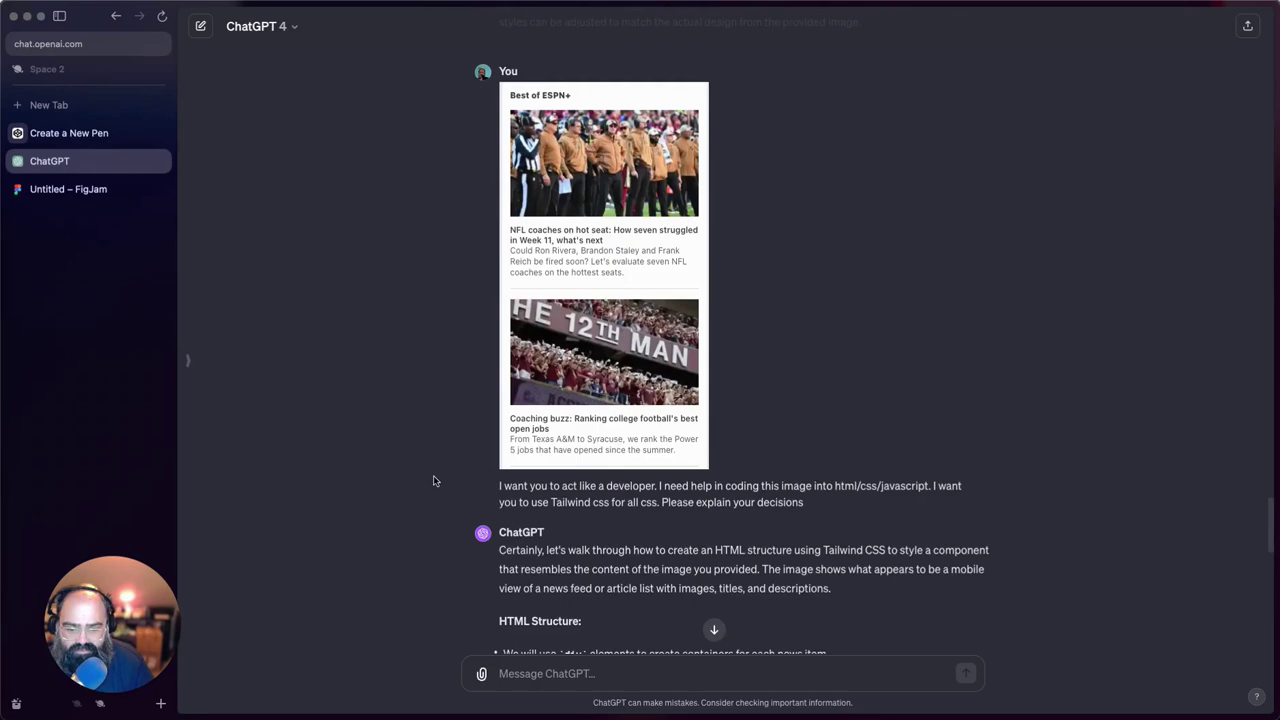
pyautogui.scroll(-10, 432, 478)
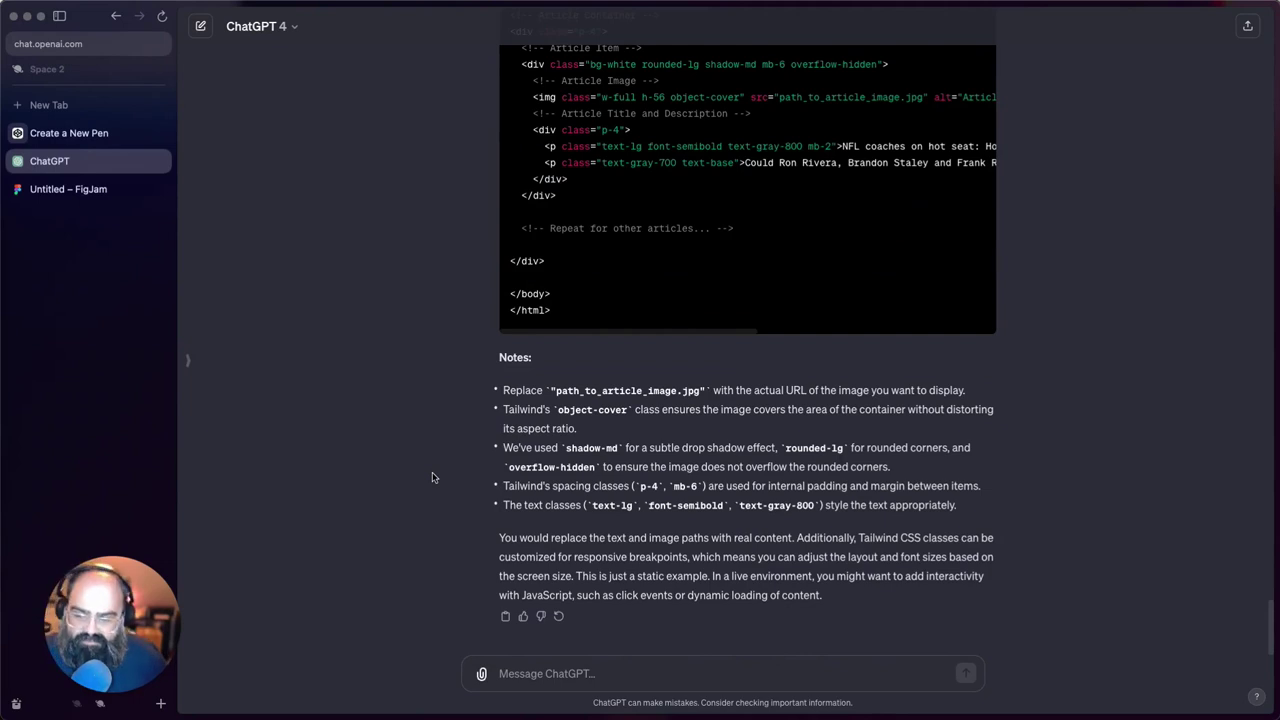
# Open unsplash.com in a new browser tab
pyautogui.click(60, 104)
pyautogui.write('unsplash.com')
pyautogui.press('Return')
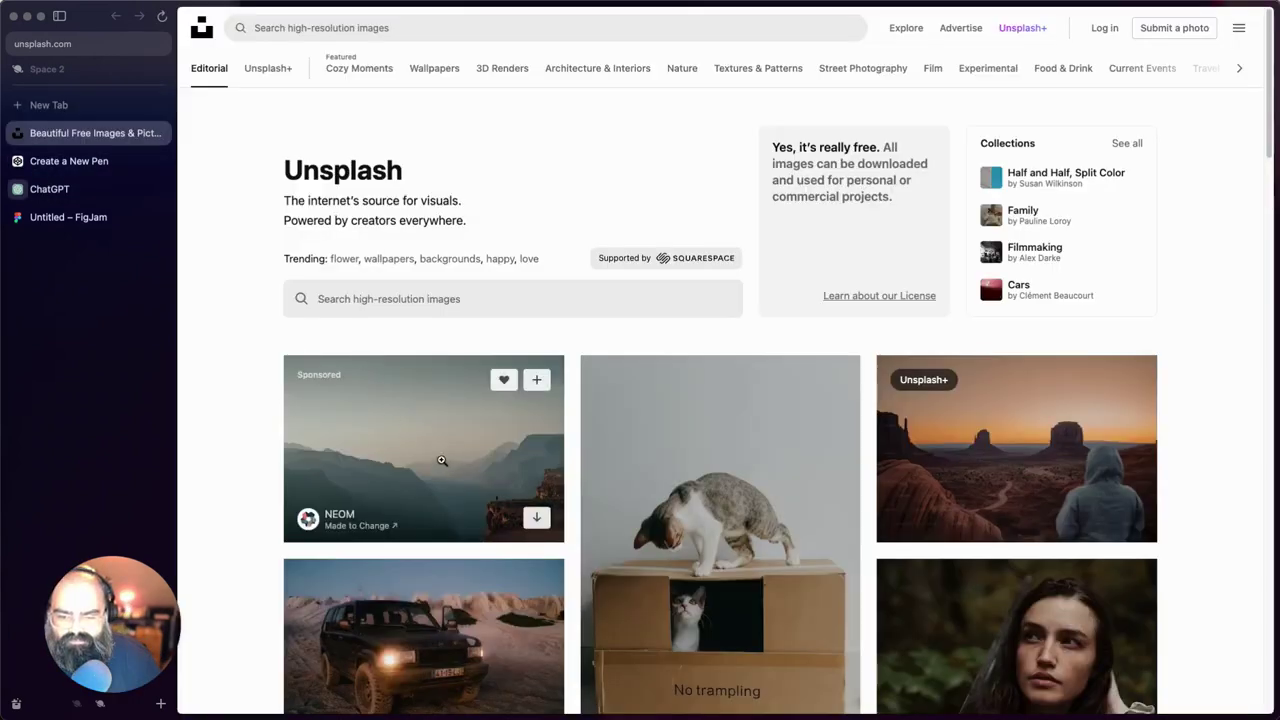
pyautogui.scroll(-5, 747, 437)
pyautogui.scroll(2, 730, 380)
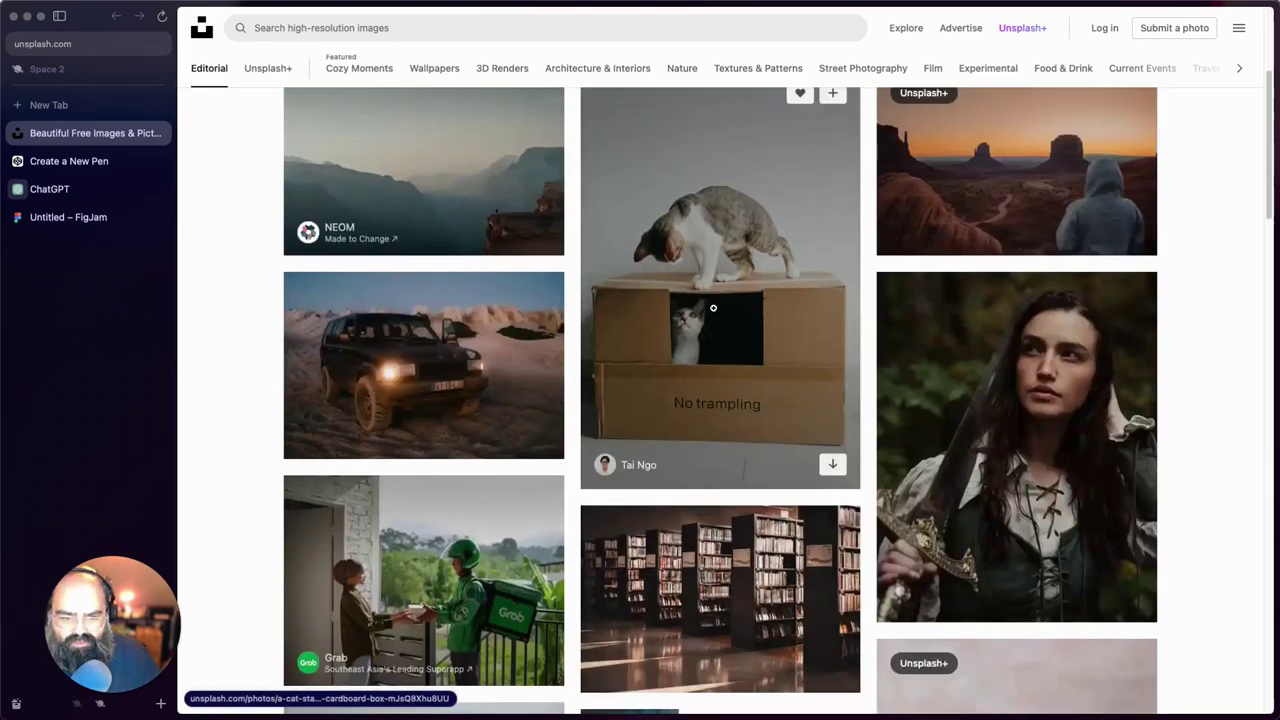
# Download the photo of two cats on the 'No trampling' cardboard box, then return to ChatGPT
pyautogui.click(714, 309)
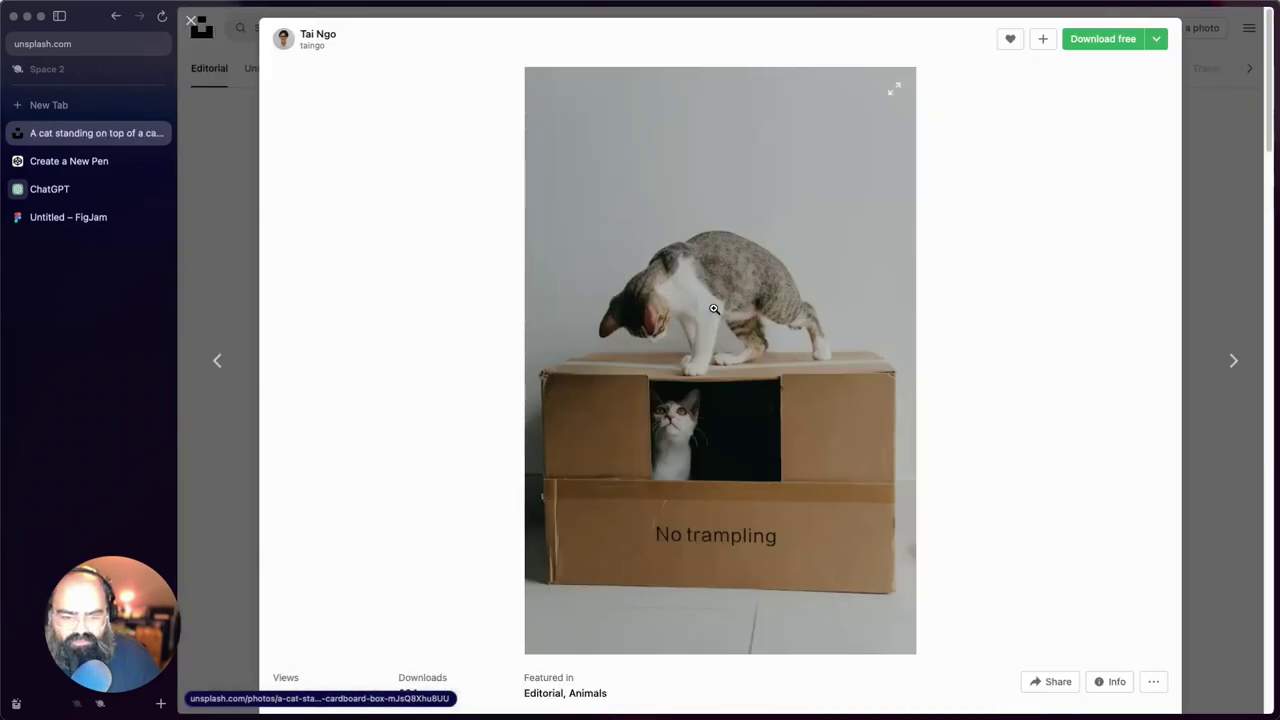
pyautogui.click(1122, 44)
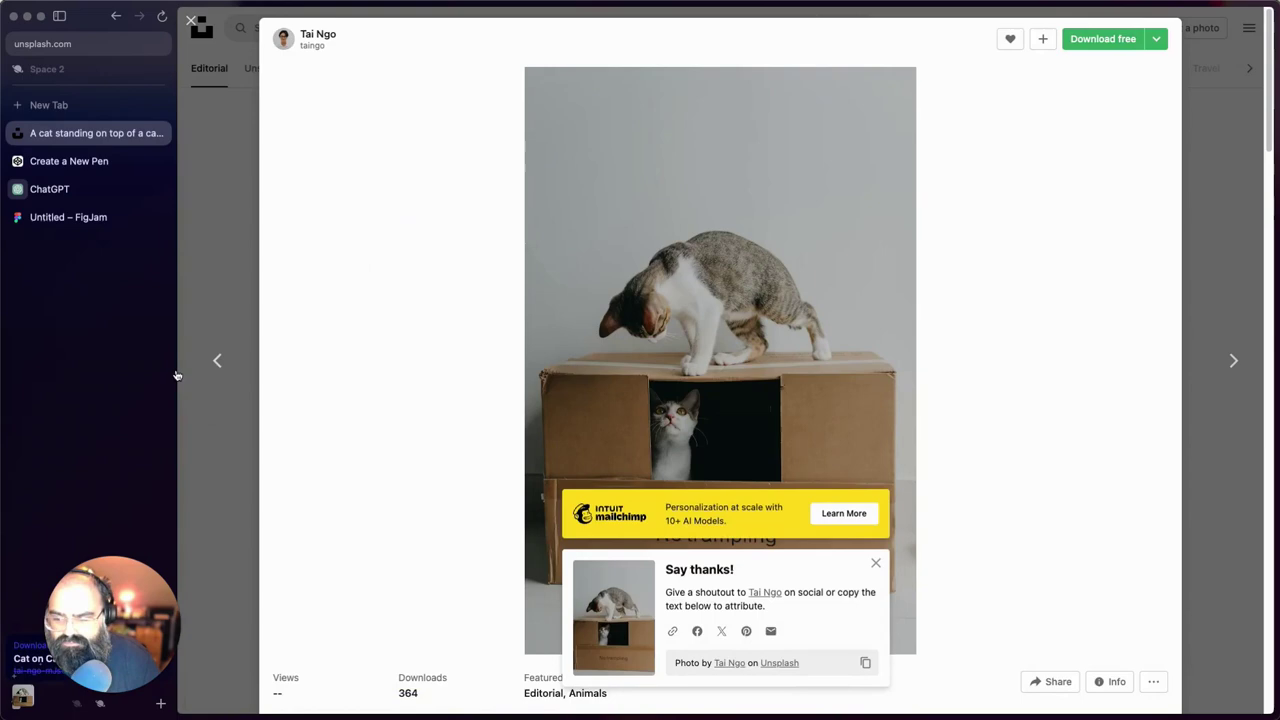
pyautogui.press('Escape')
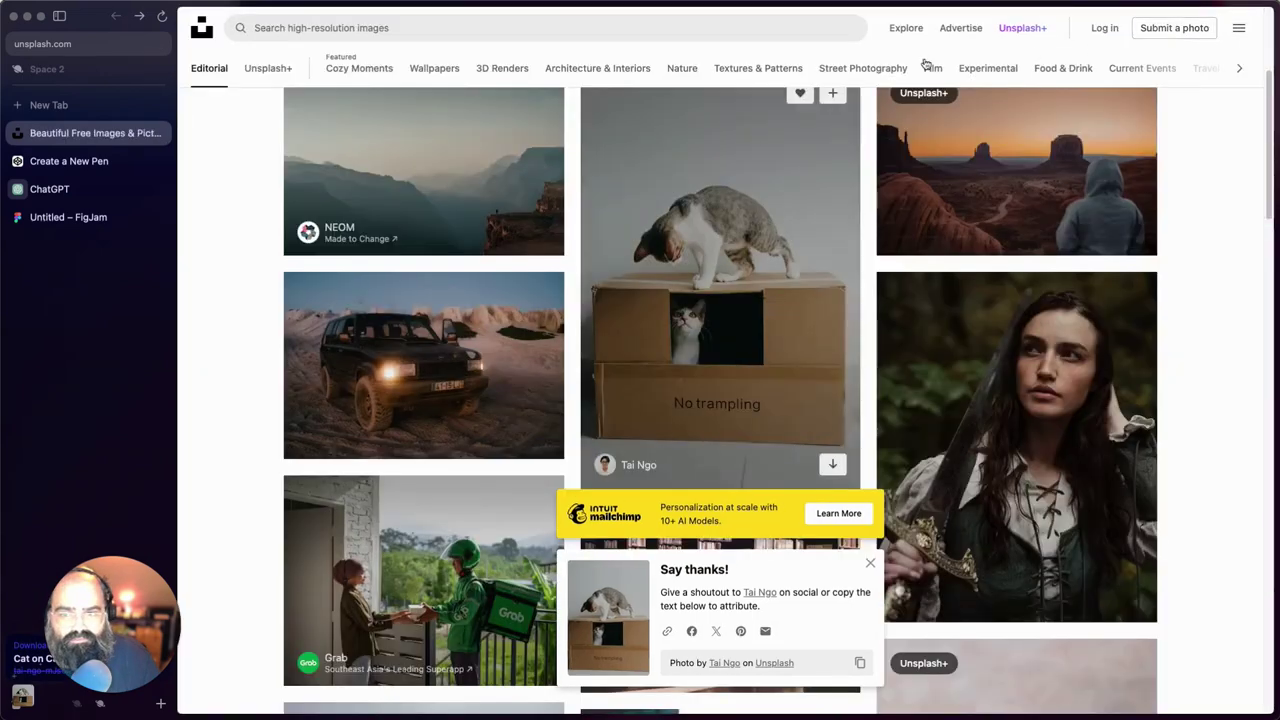
pyautogui.click(79, 186)
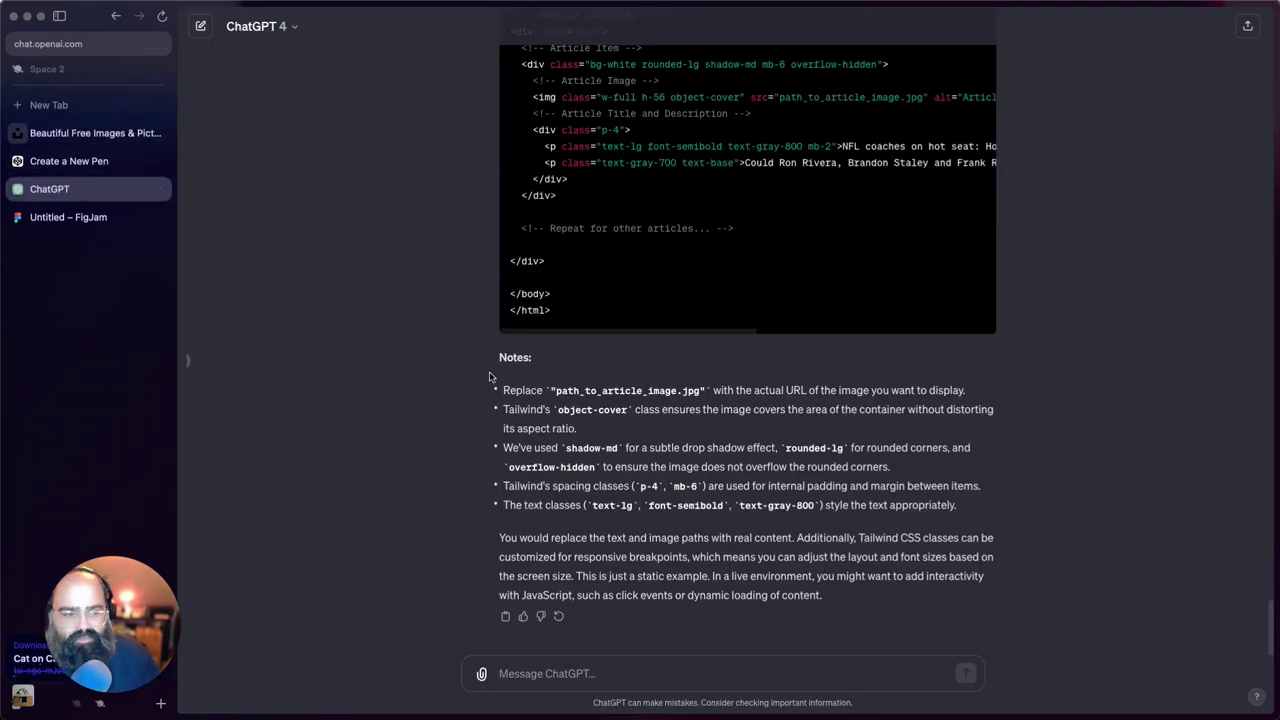
# Paste the cat photo into the message box and ask ChatGPT for an alt tag for a blog post
pyautogui.click(527, 673)
pyautogui.press('super+v')
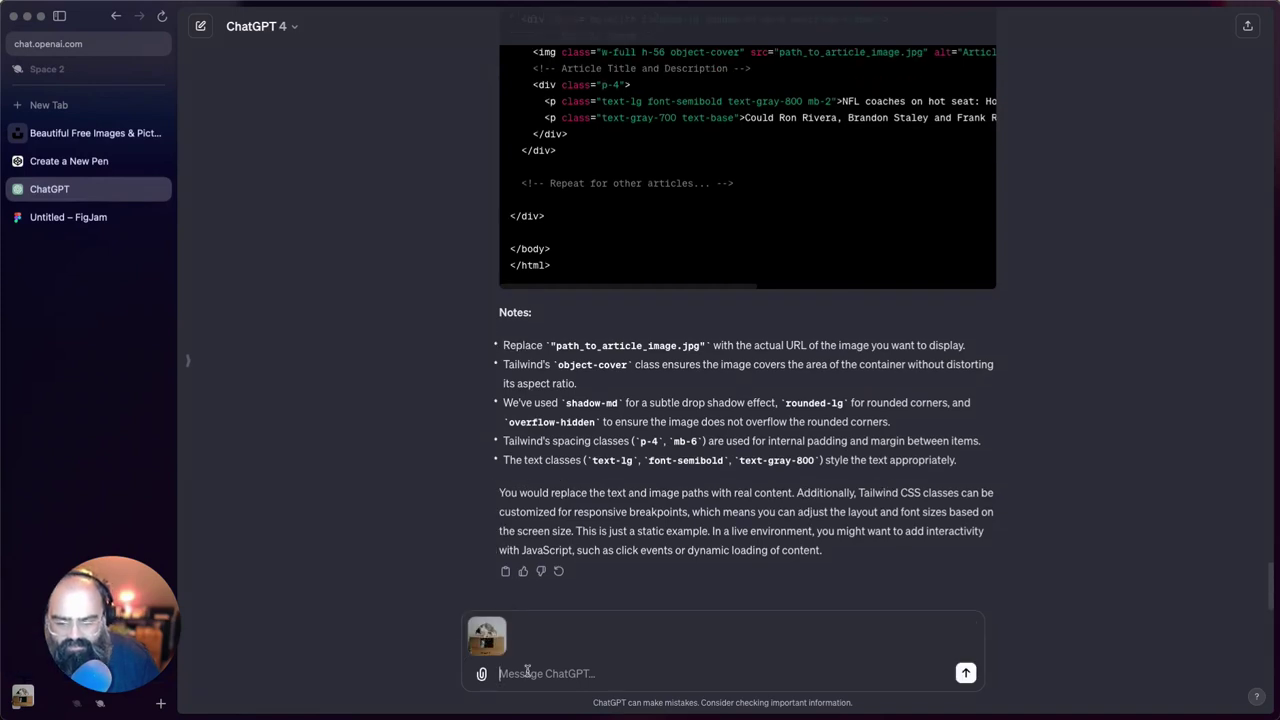
pyautogui.write('Can you write an a')
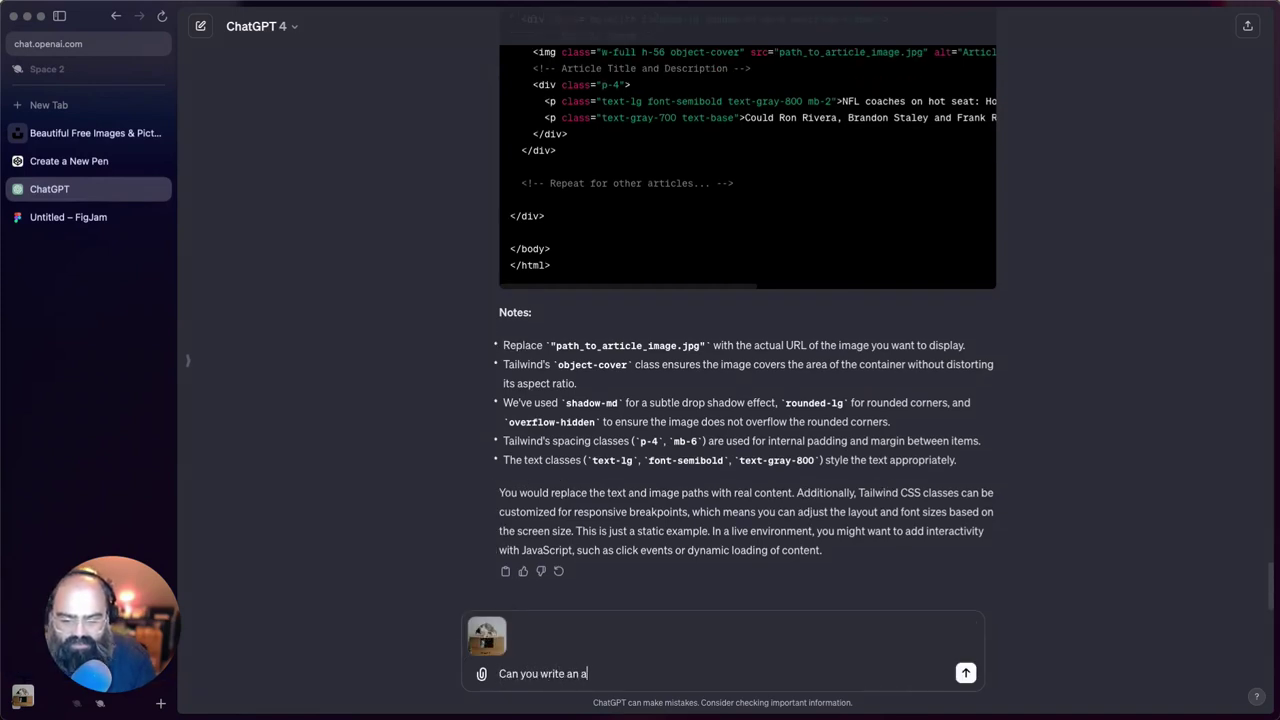
pyautogui.write('lt tag fo')
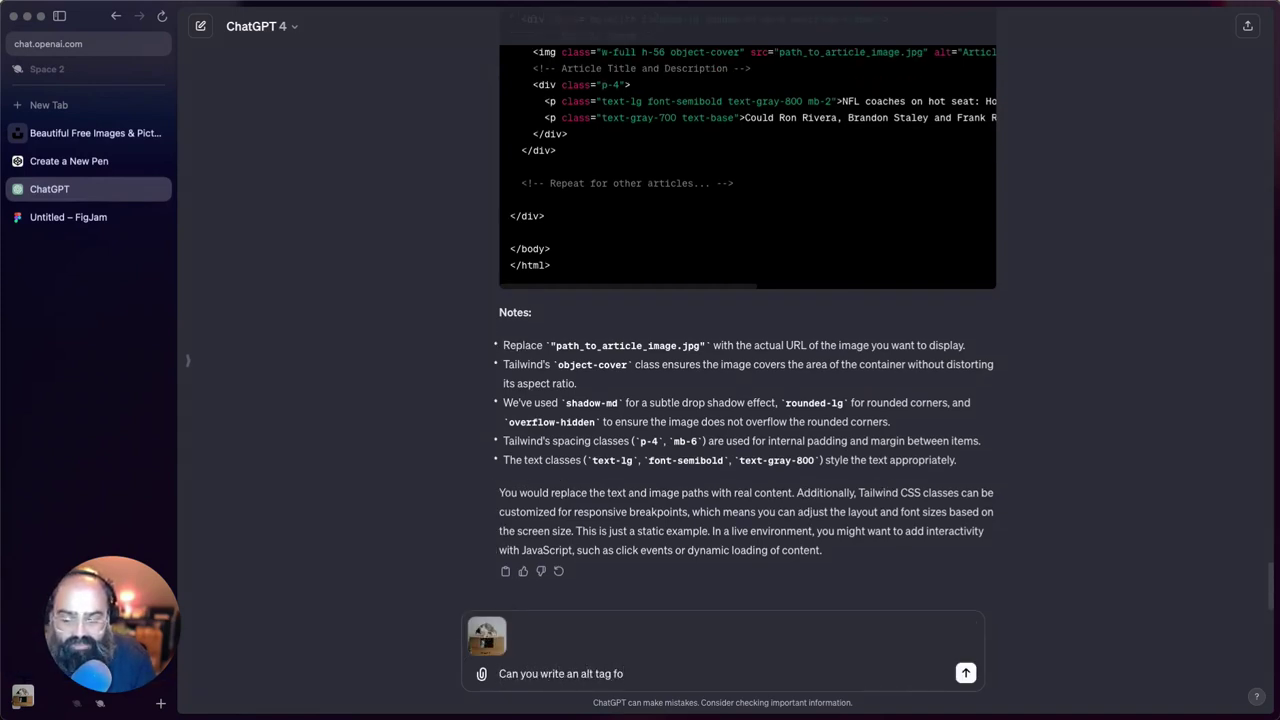
pyautogui.write('r this image of')
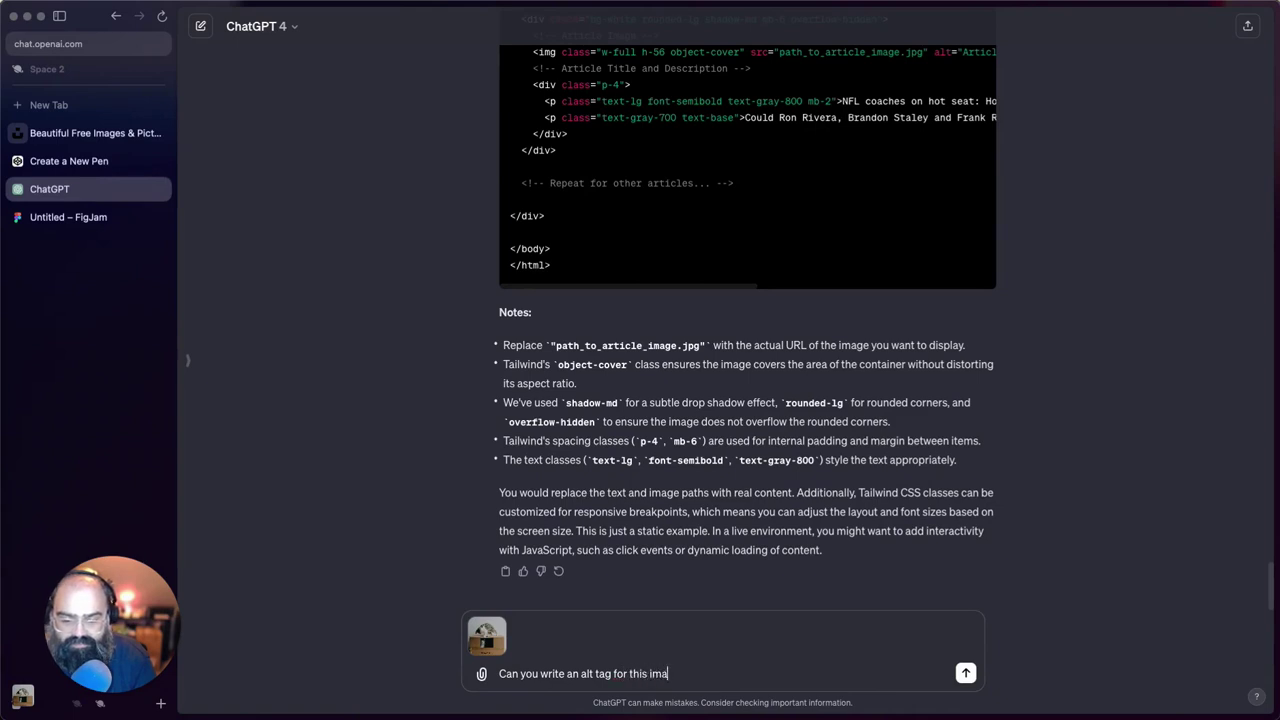
pyautogui.press('BackSpace')
pyautogui.press('BackSpace')
pyautogui.write('for m')
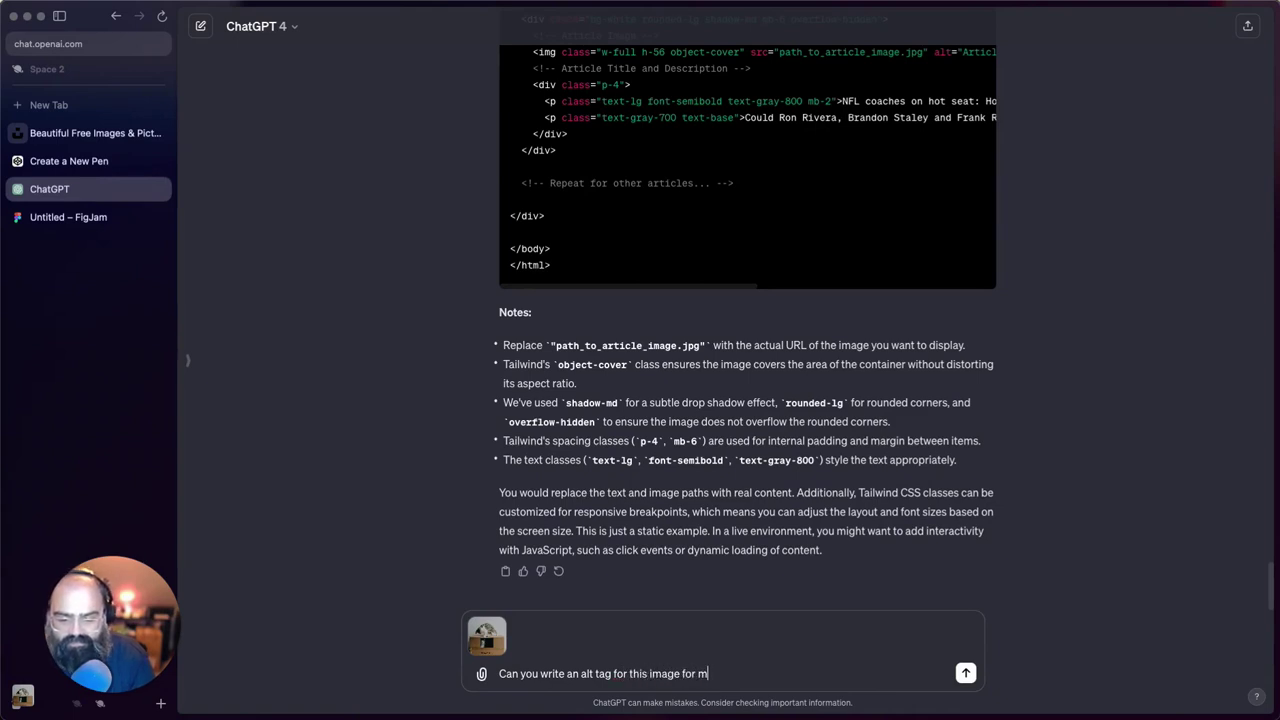
pyautogui.write('y blog post')
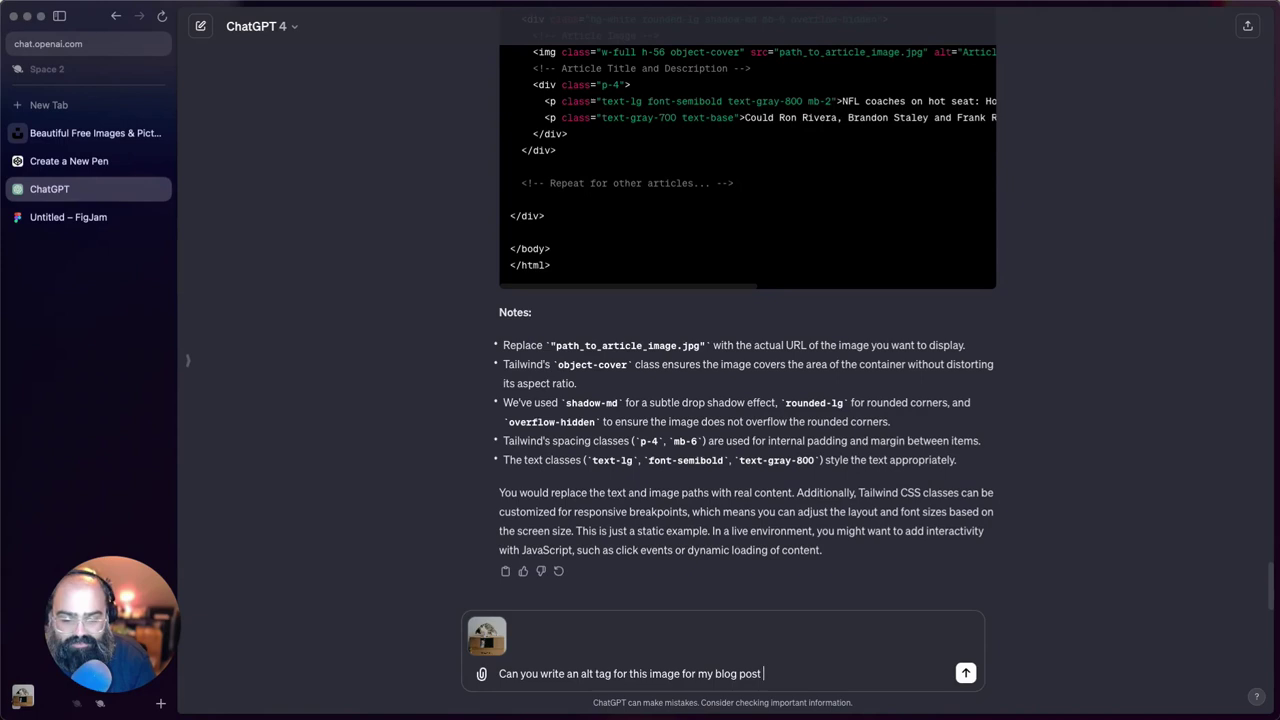
pyautogui.press('Return')
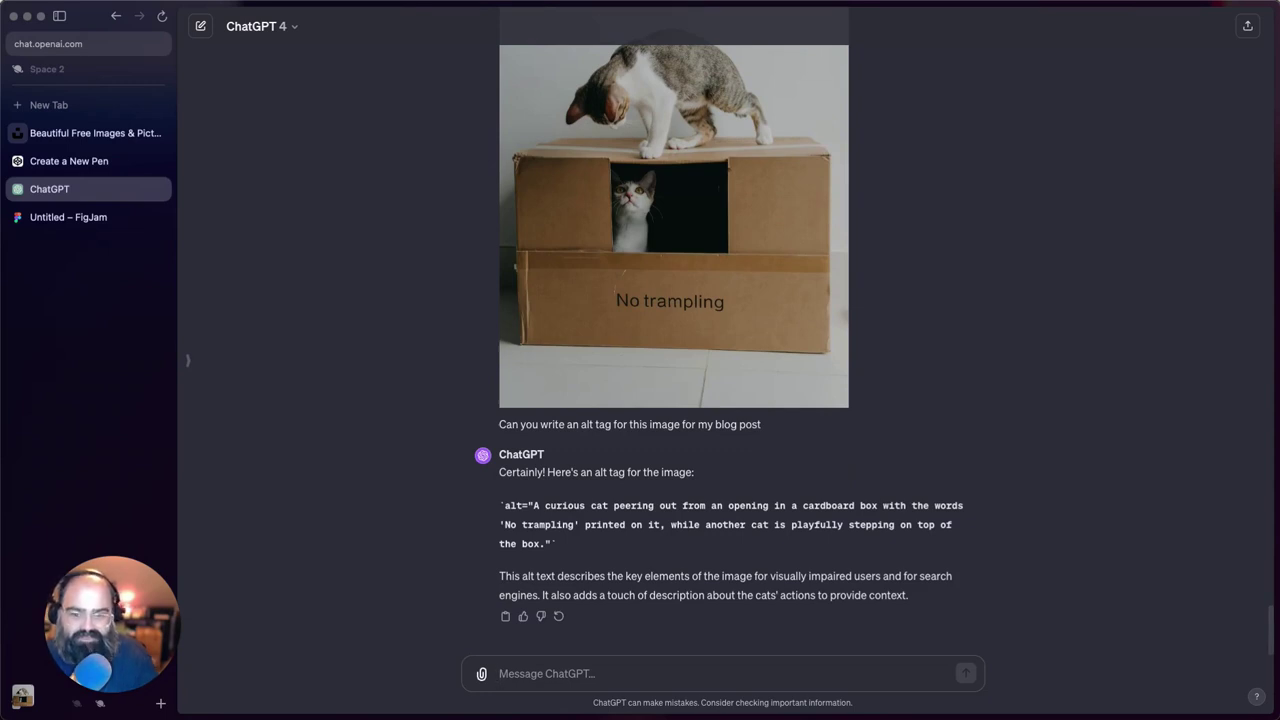
pyautogui.scroll(2, 517, 503)
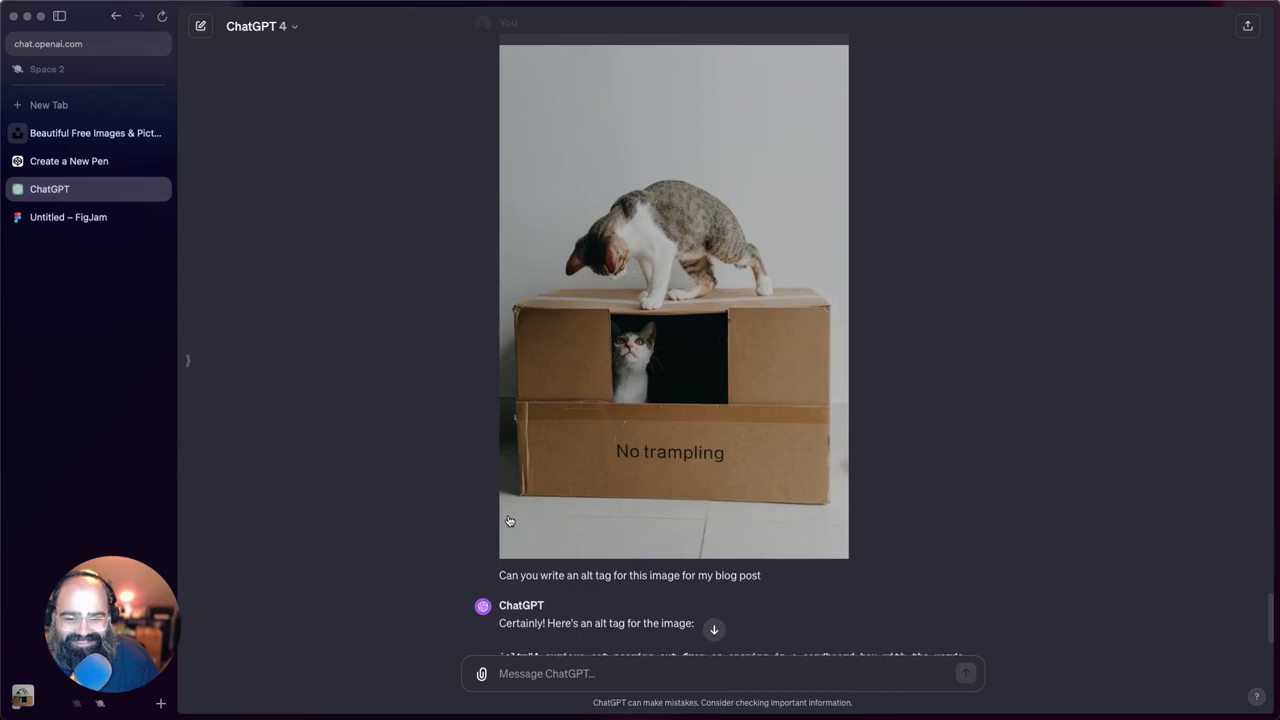
pyautogui.scroll(-2, 508, 520)
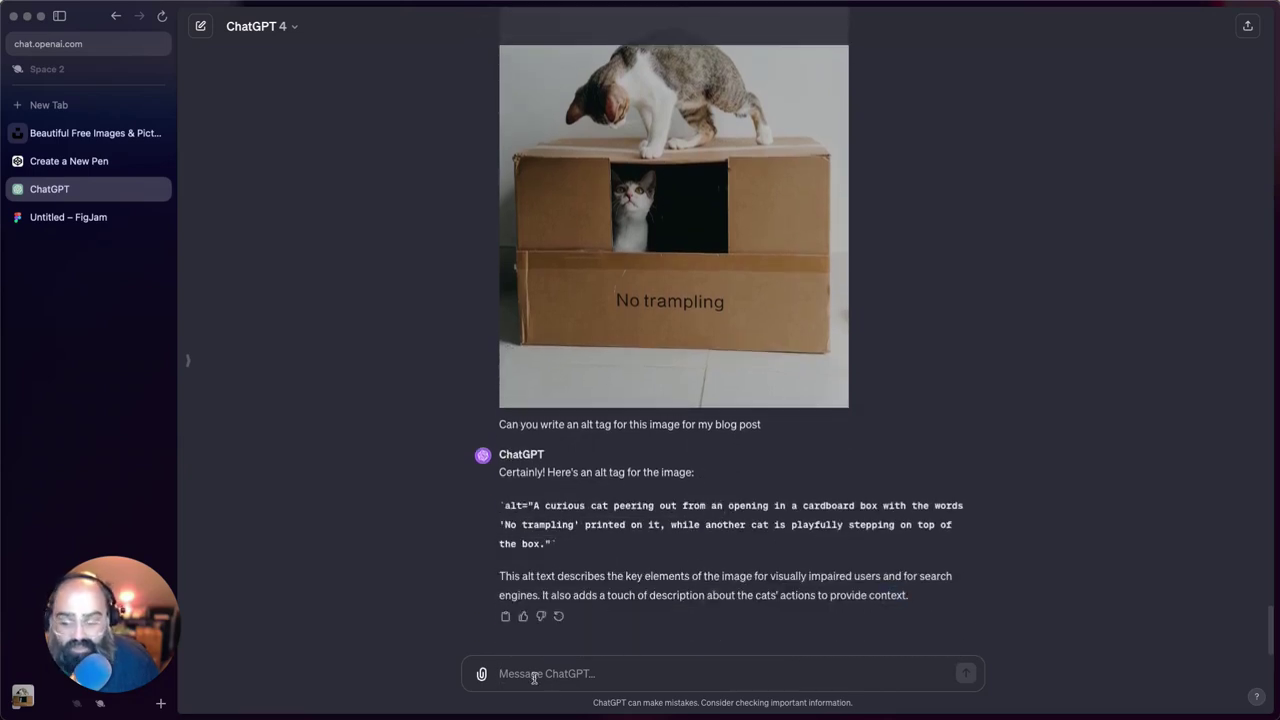
# Send the request 'Can you change this image to black and white'
pyautogui.write('Can y')
pyautogui.press('BackSpace')
pyautogui.press('BackSpace')
pyautogui.press('BackSpace')
pyautogui.press('BackSpace')
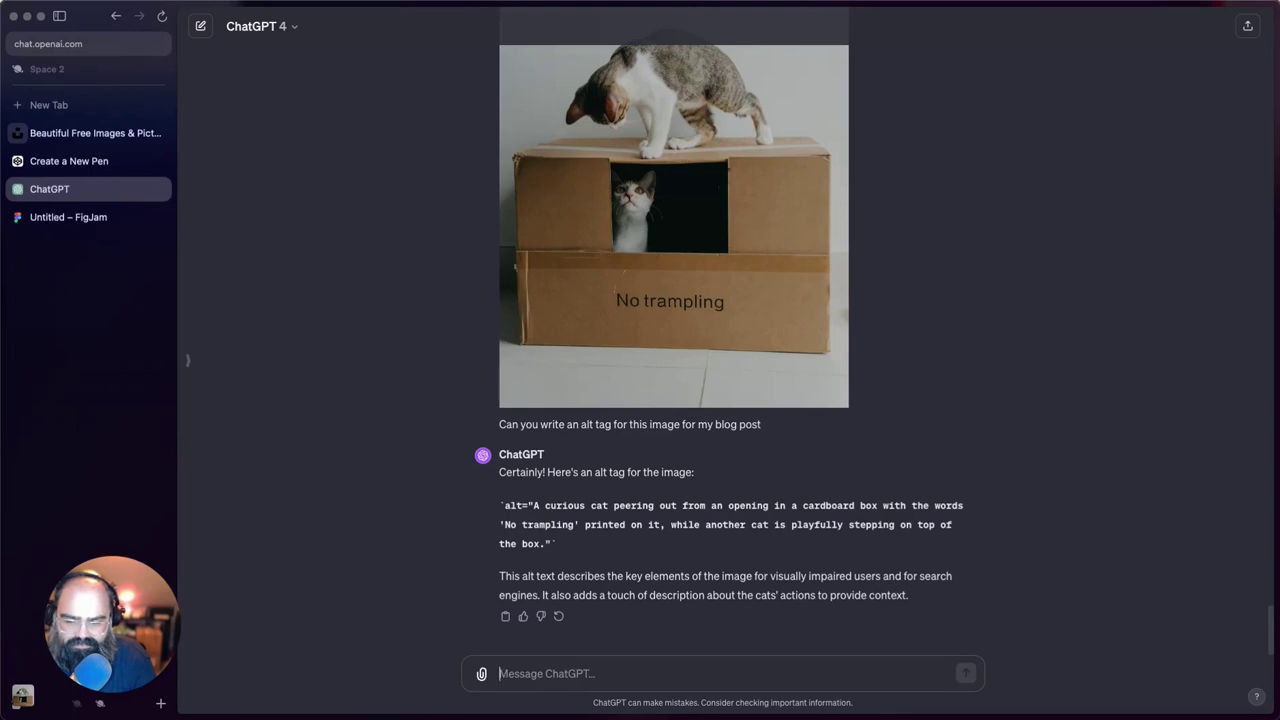
pyautogui.write('Can ')
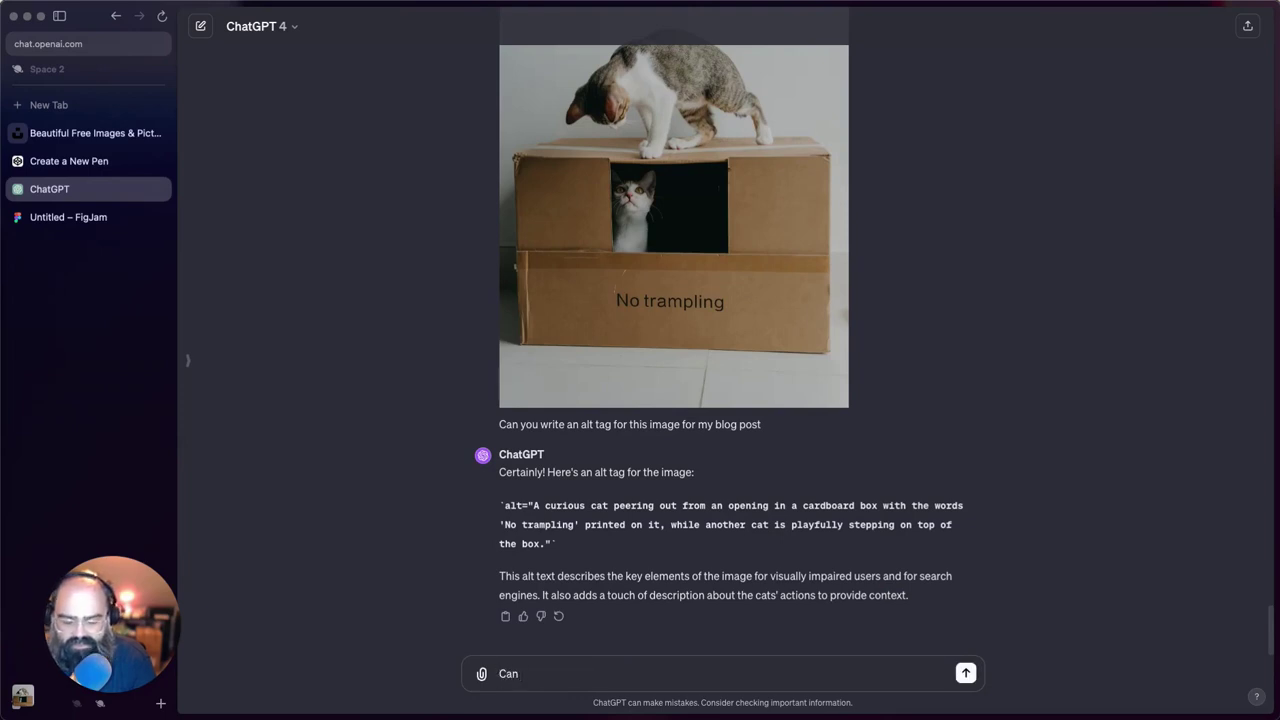
pyautogui.write('you chang')
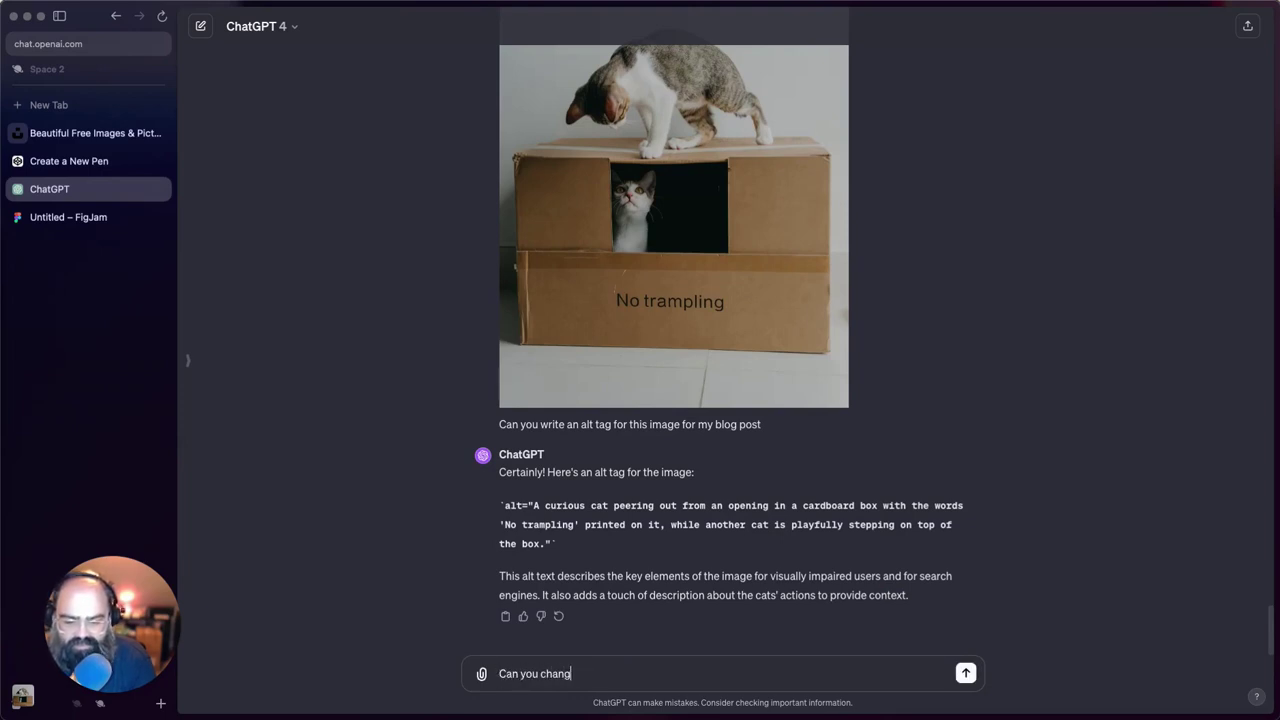
pyautogui.write('e this image to black and white')
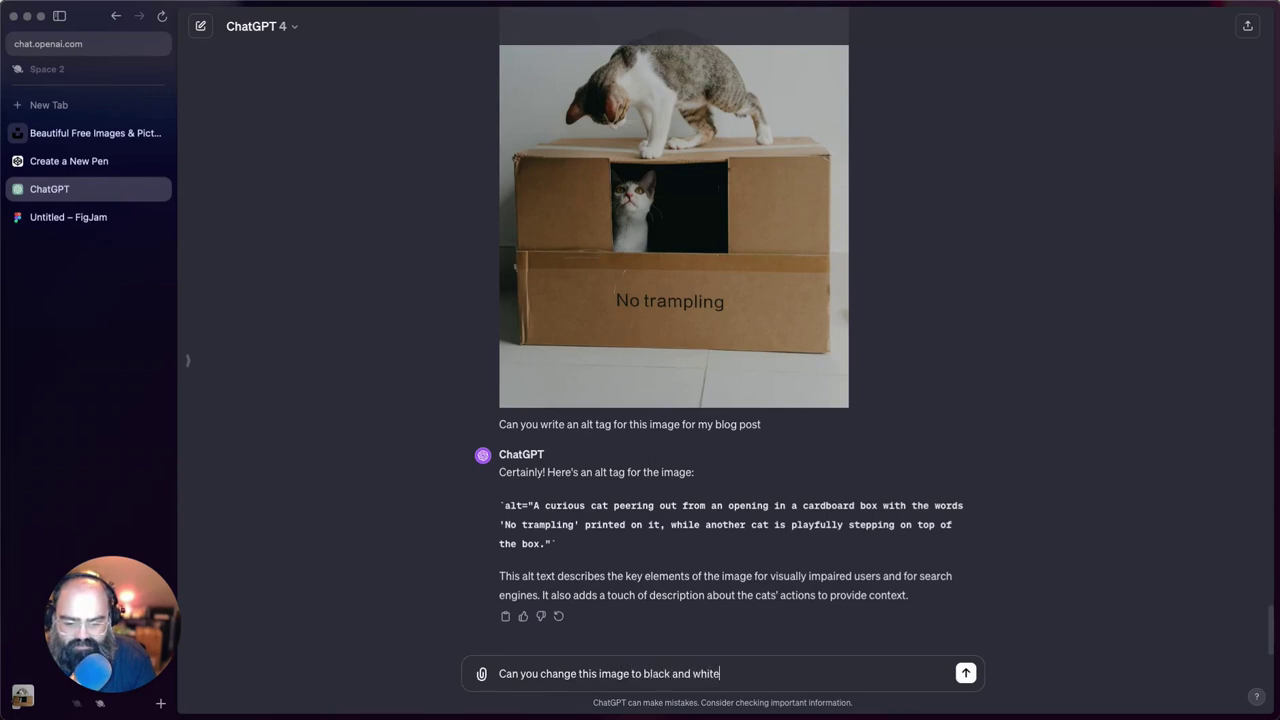
pyautogui.press('Return')
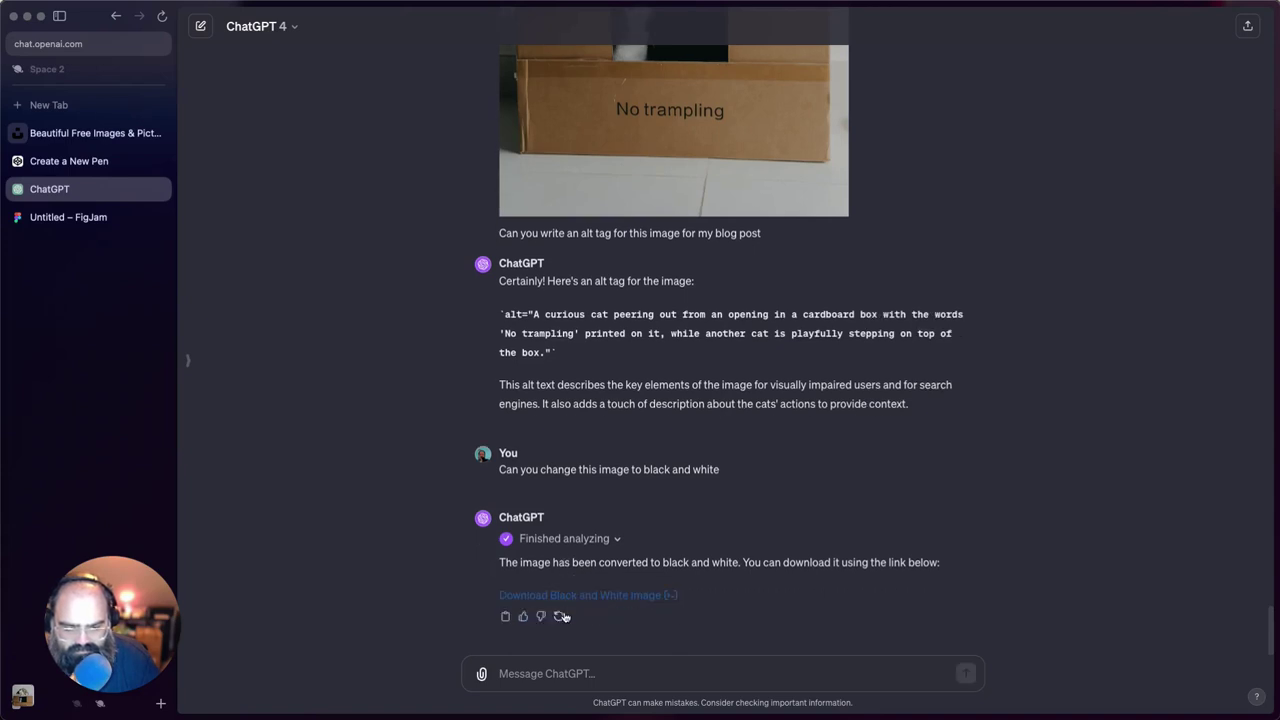
# Regenerate the black-and-white reply, preview the grayscale cat image, and review the conversation
pyautogui.click(571, 597)
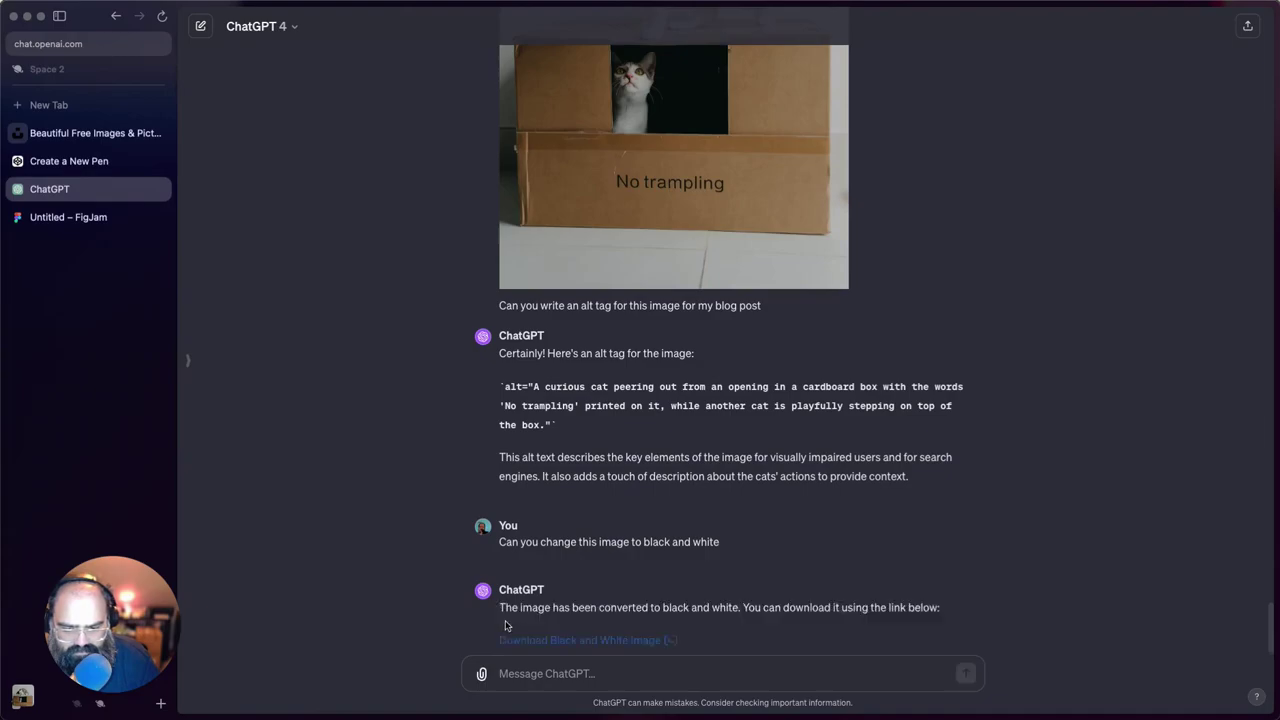
pyautogui.click(533, 603)
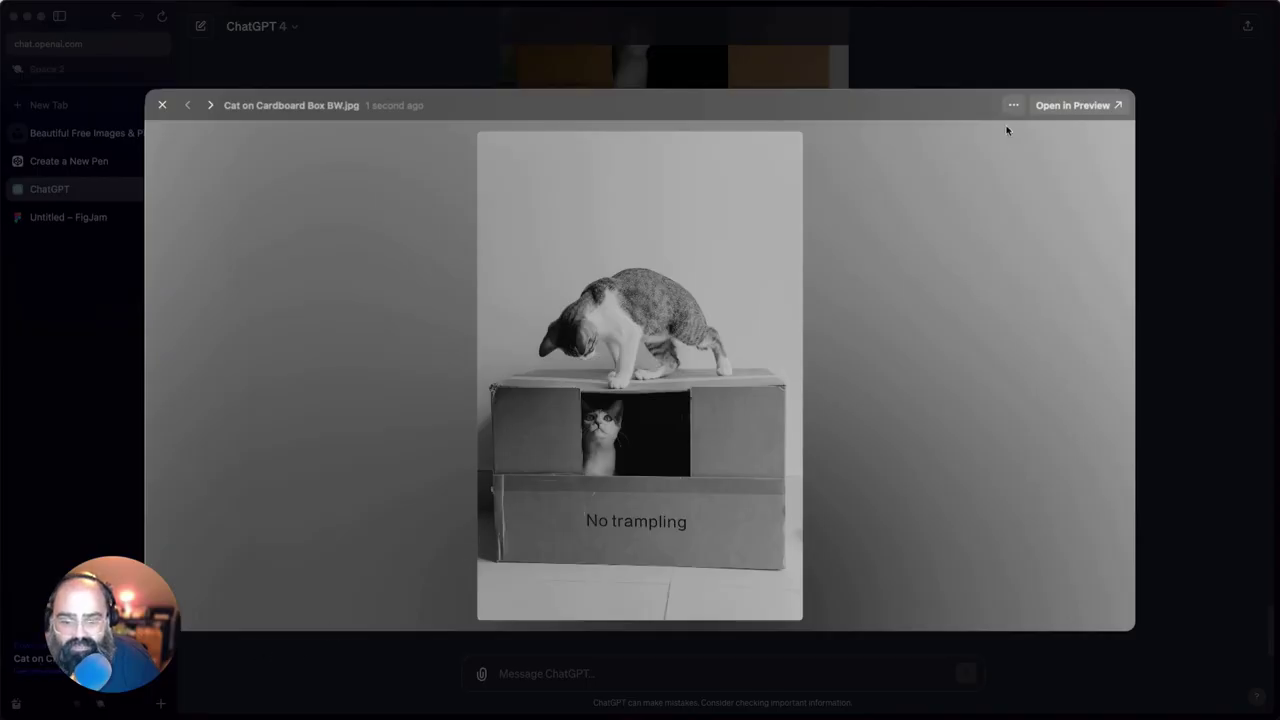
pyautogui.click(163, 106)
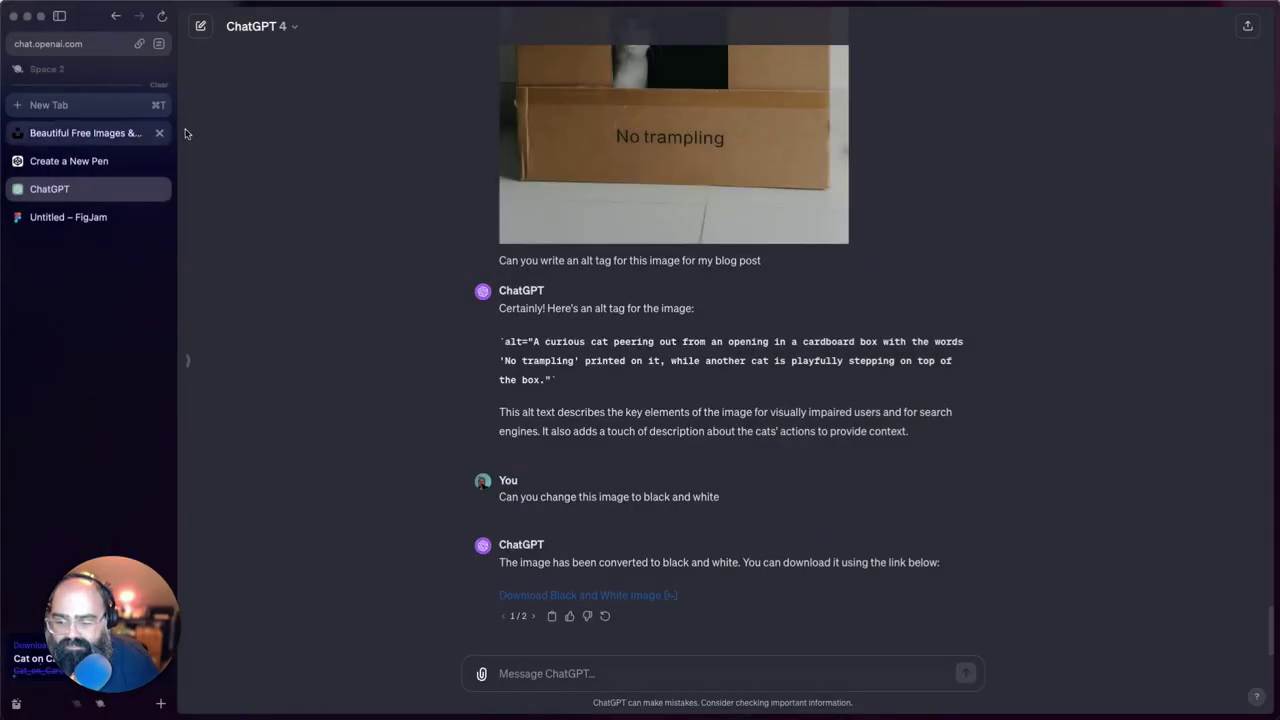
pyautogui.scroll(15, 594, 457)
pyautogui.scroll(-15, 566, 455)
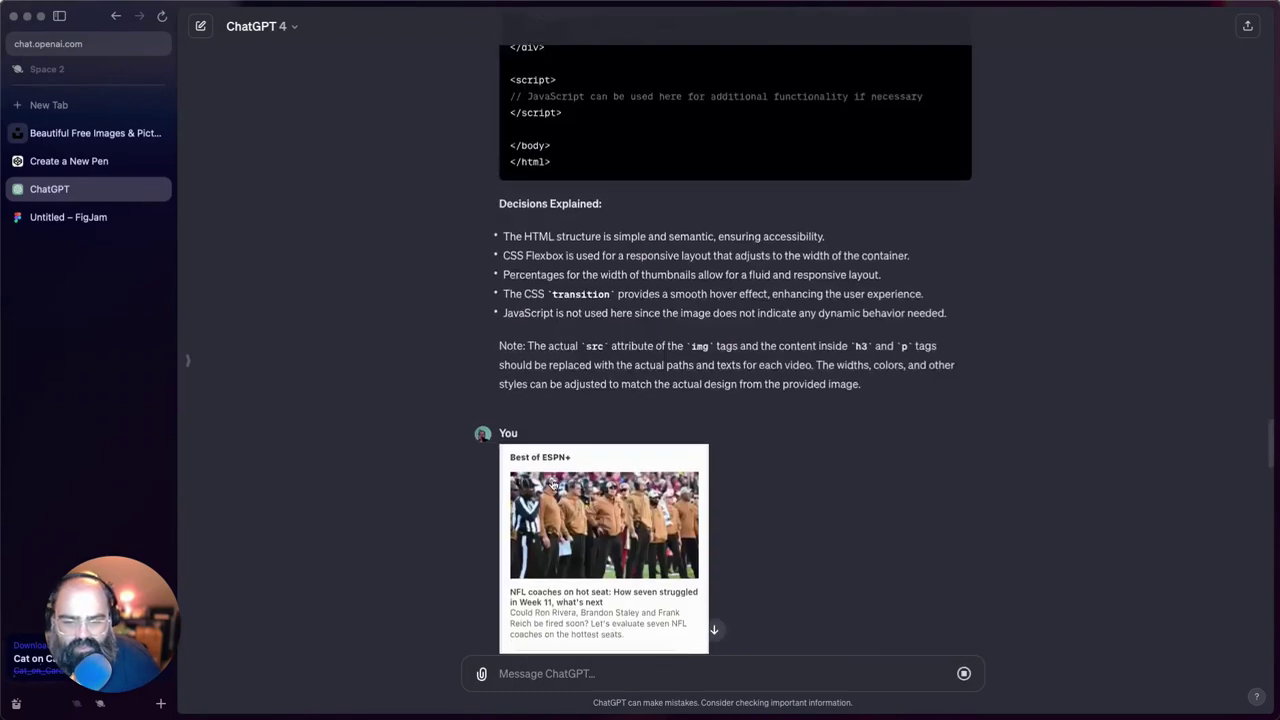
pyautogui.scroll(5, 550, 483)
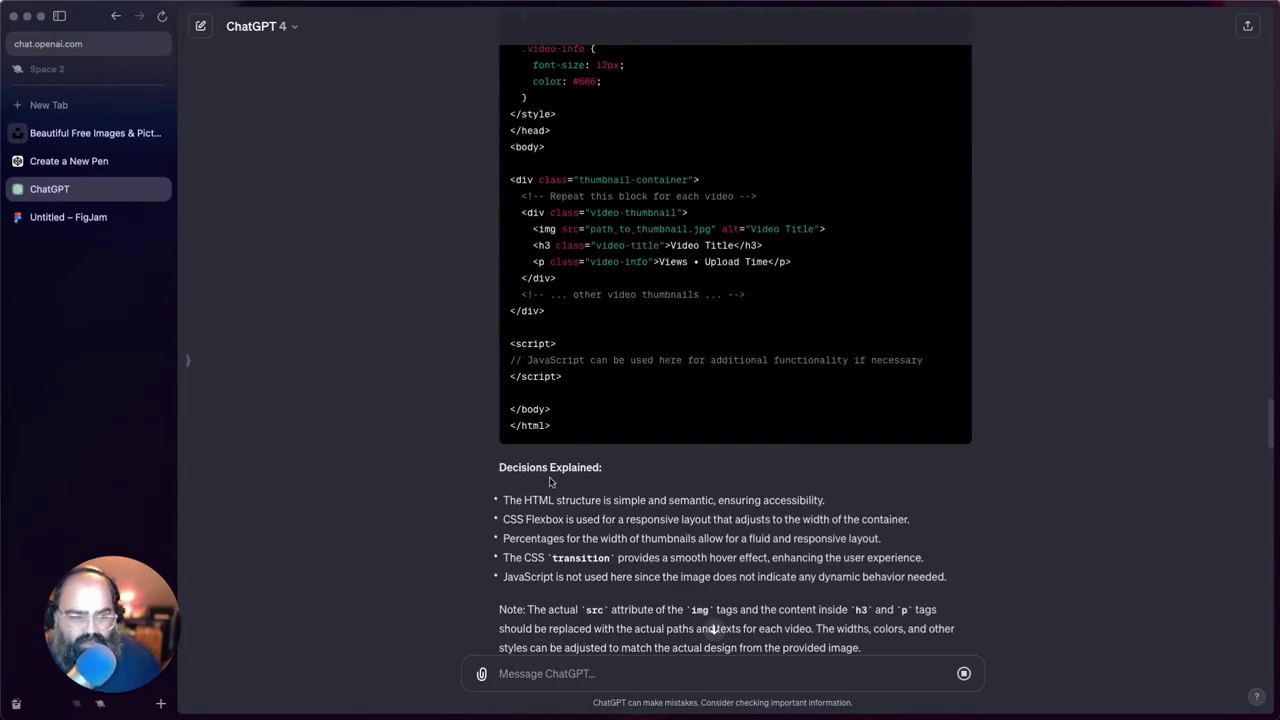
pyautogui.scroll(5, 546, 481)
pyautogui.scroll(5, 546, 481)
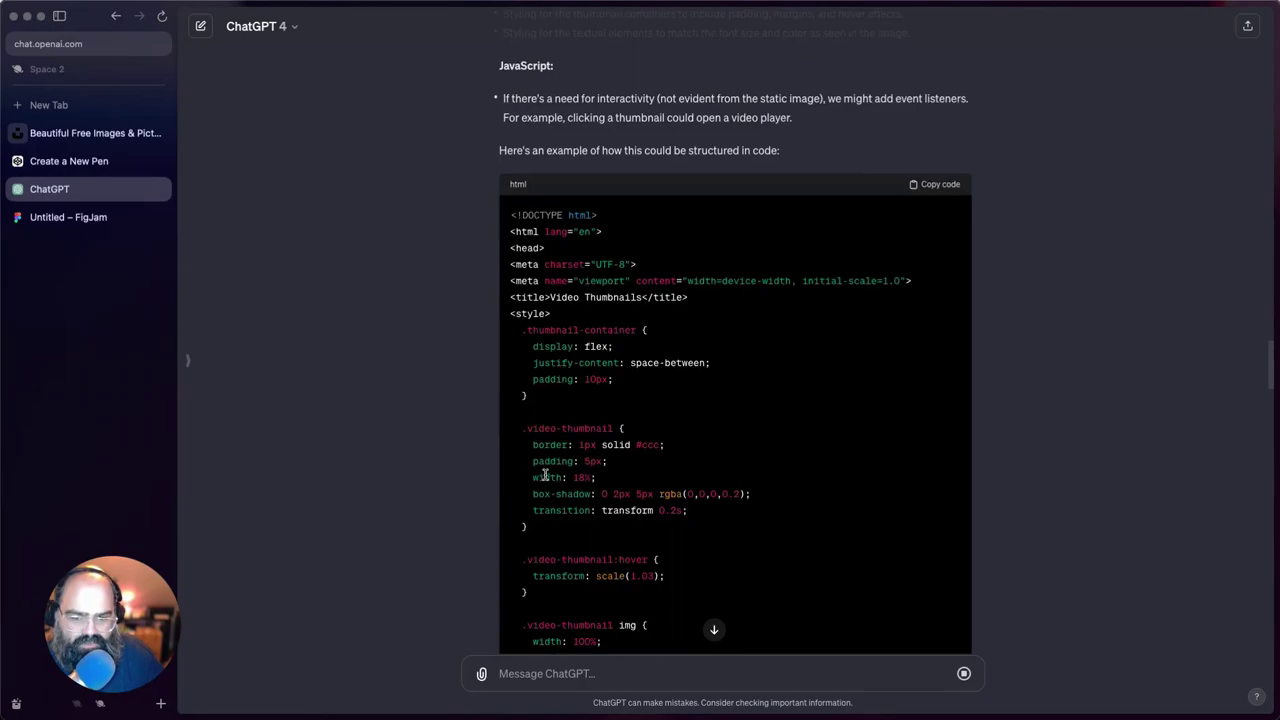
pyautogui.scroll(-15, 543, 475)
pyautogui.scroll(7, 540, 473)
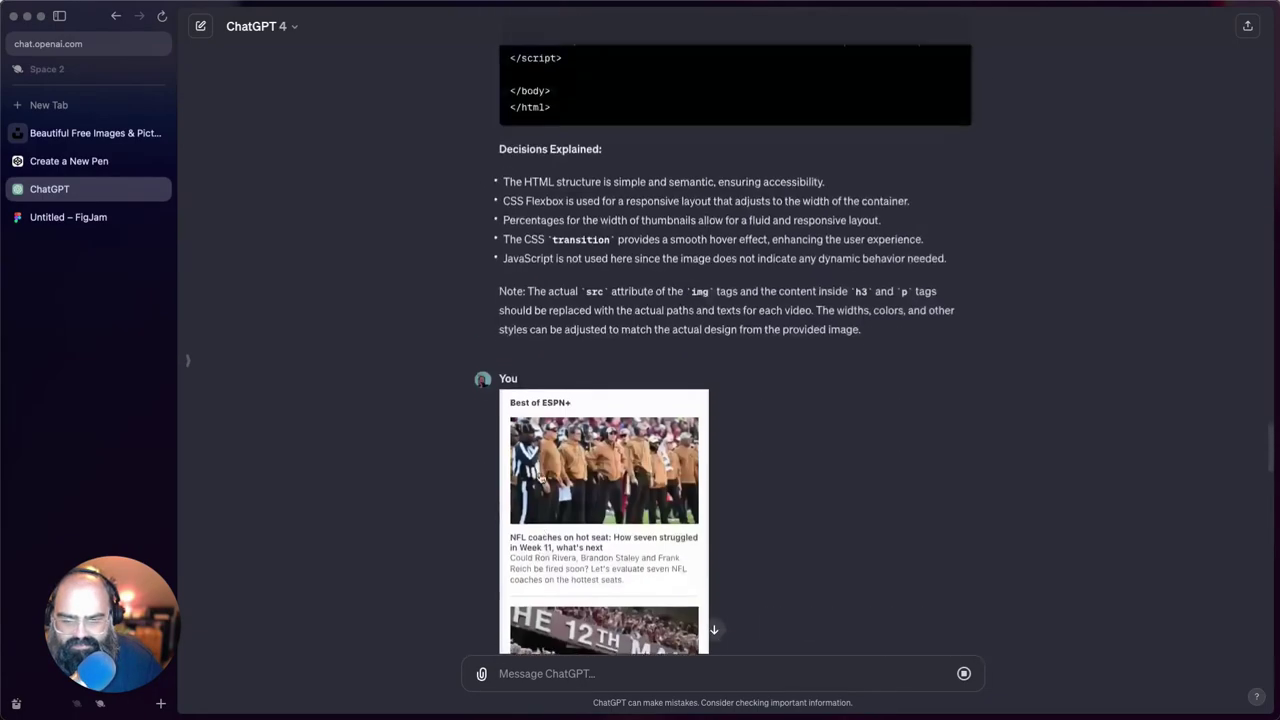
pyautogui.scroll(-15, 538, 477)
pyautogui.scroll(-3, 538, 477)
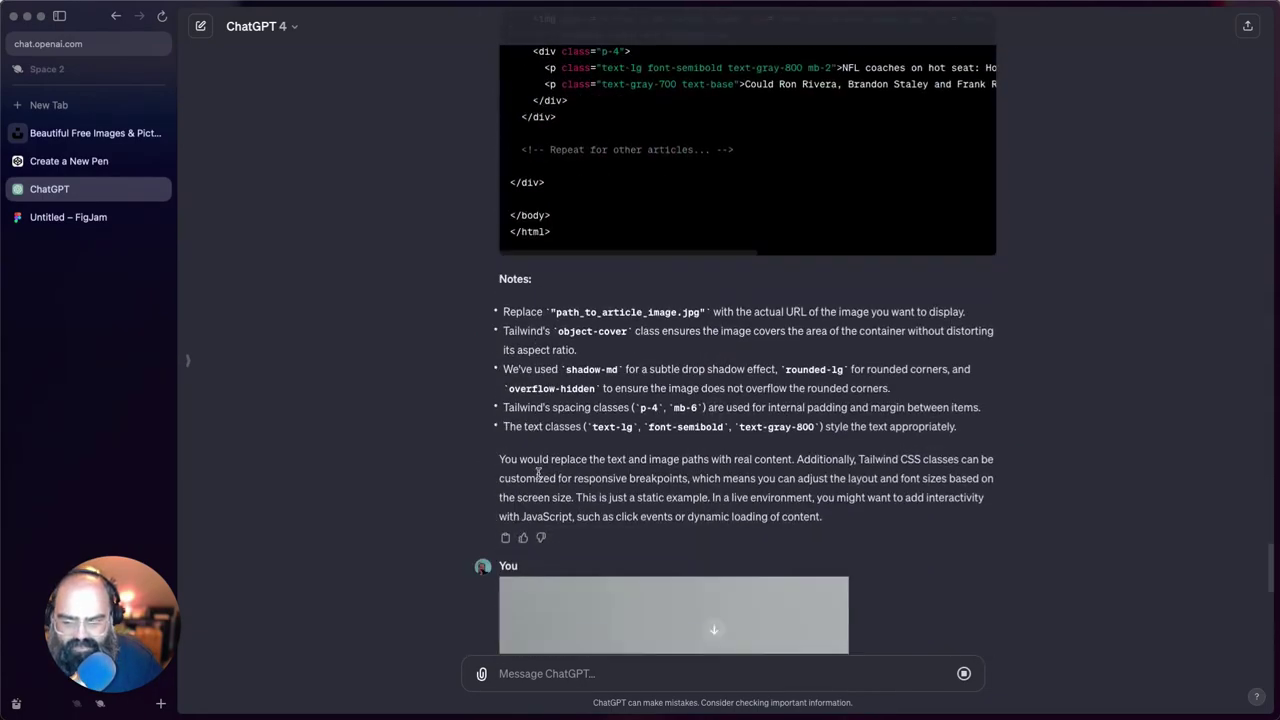
pyautogui.scroll(-10, 540, 478)
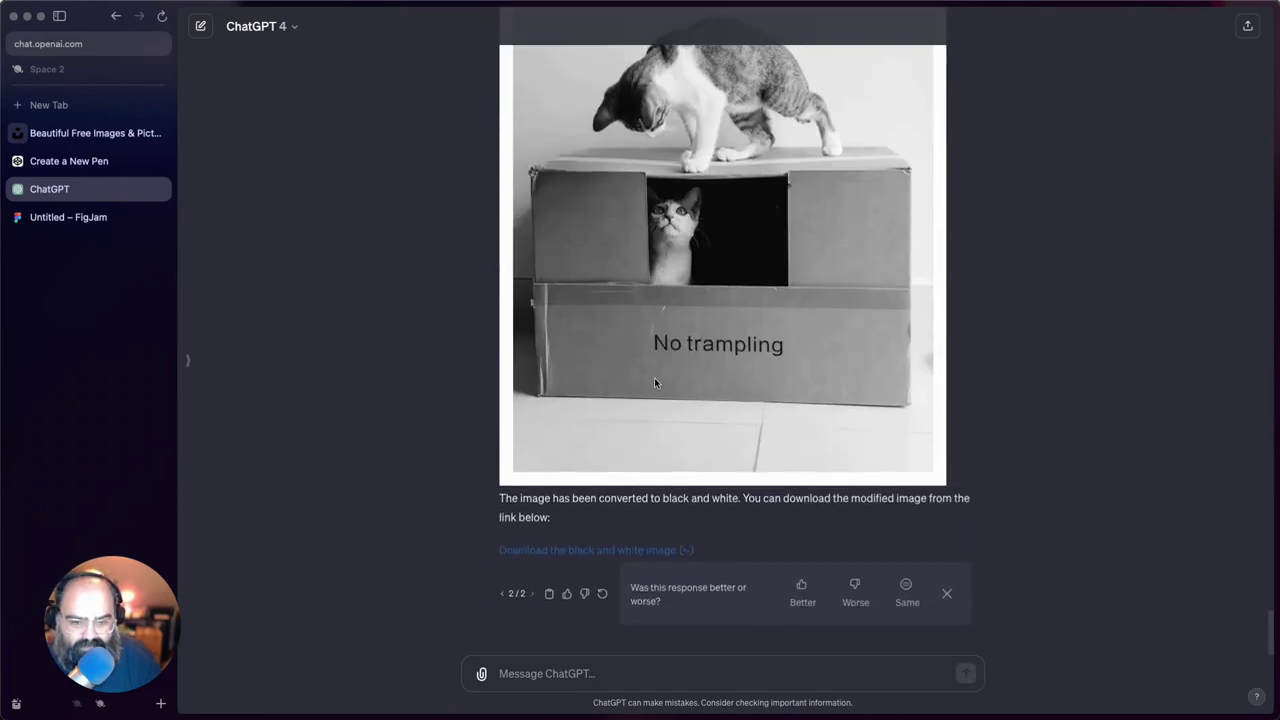
# Close the 'Was this response better or worse?' feedback bar
pyautogui.click(810, 595)
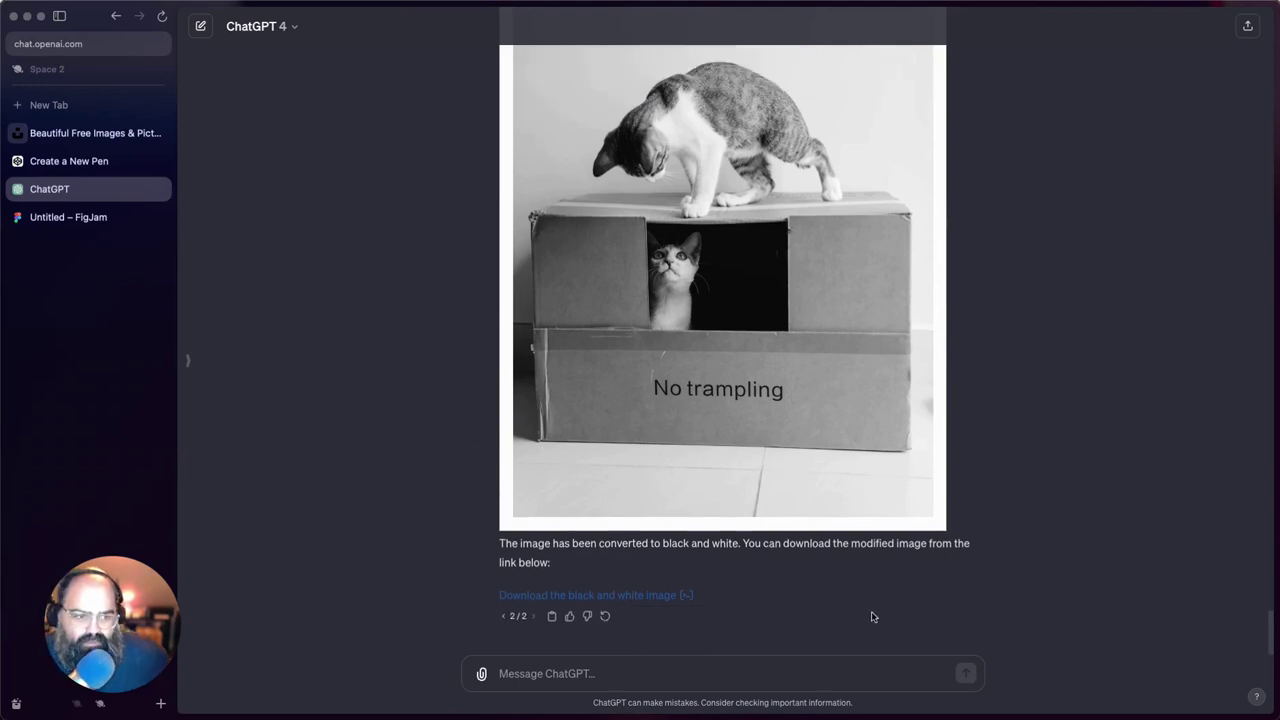